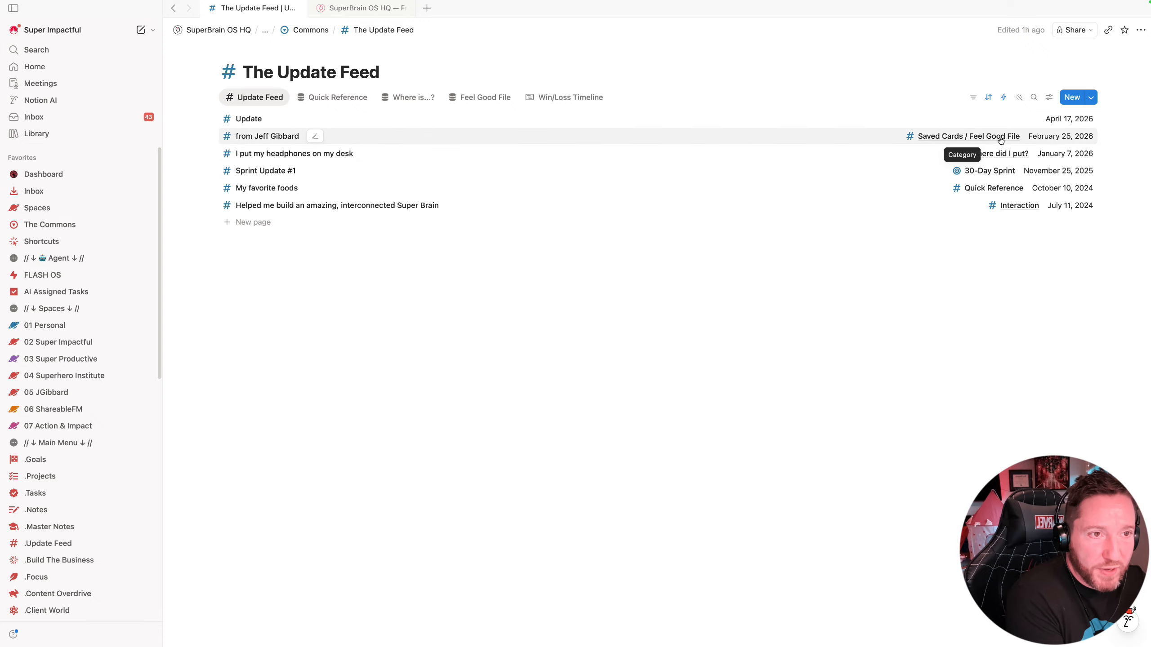
Go up to the Commons page and open the Memory Categories database to view its categories
{"action": "left_click", "coordinate": [303, 30]}
{"action": "left_click", "coordinate": [303, 31]}
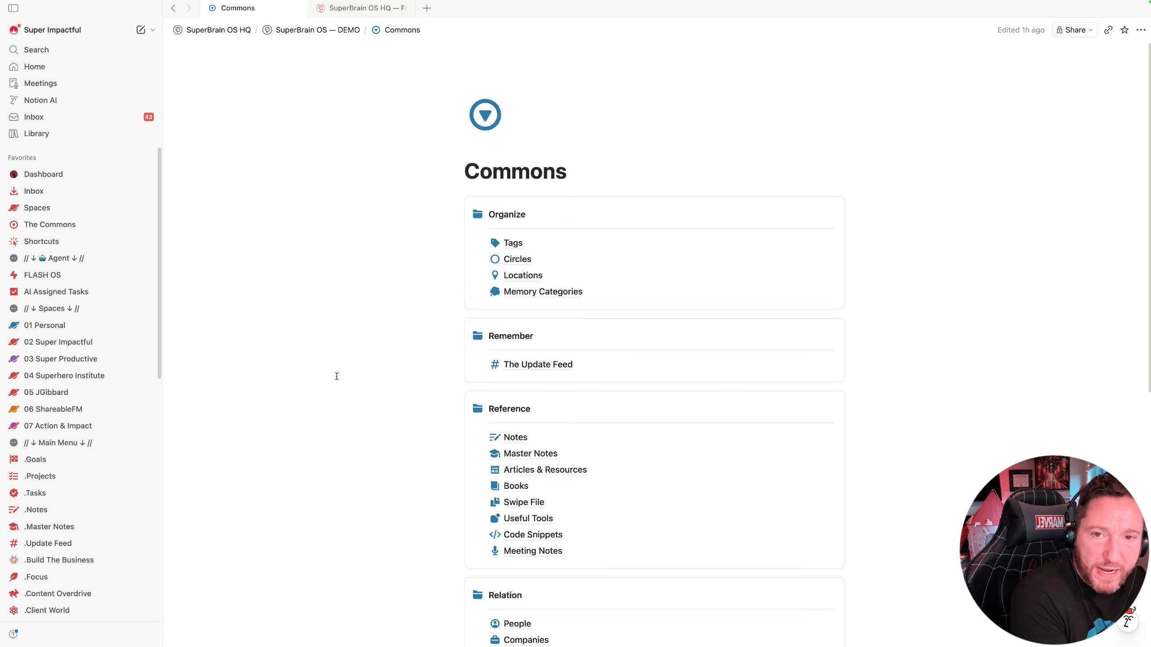
{"action": "mouse_move", "coordinate": [546, 298]}
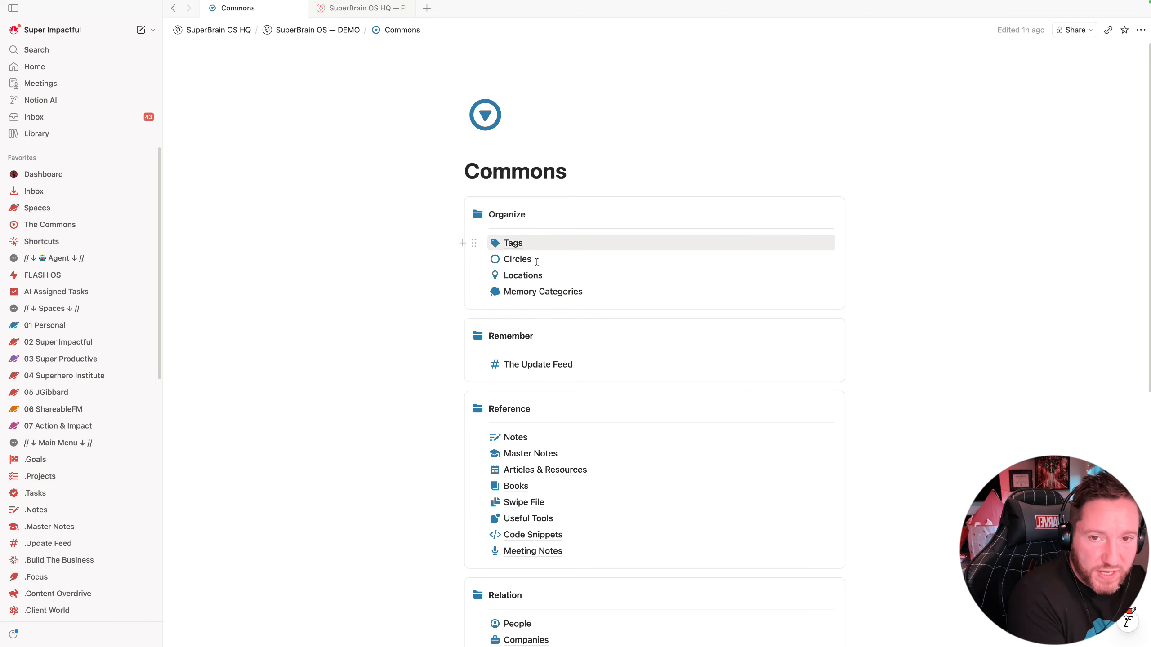
{"action": "left_click", "coordinate": [525, 294]}
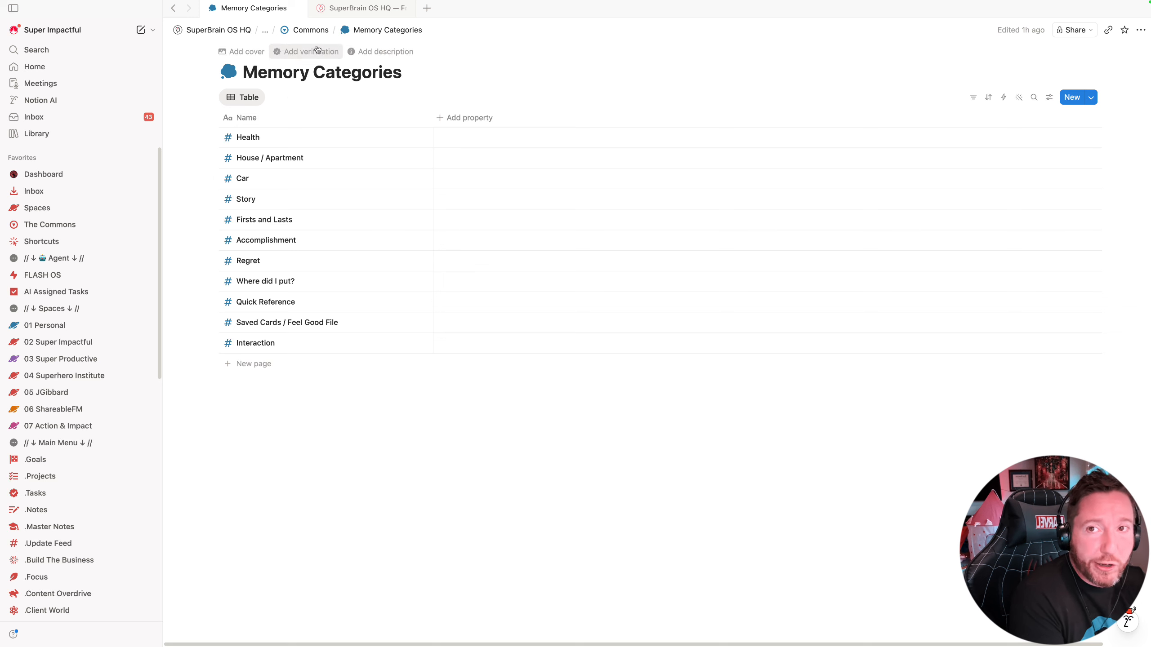
Return to The Update Feed and retitle the "Update" entry "Recorded the memory section of the Notion SuperBrain OS video series"
{"action": "left_click", "coordinate": [311, 29]}
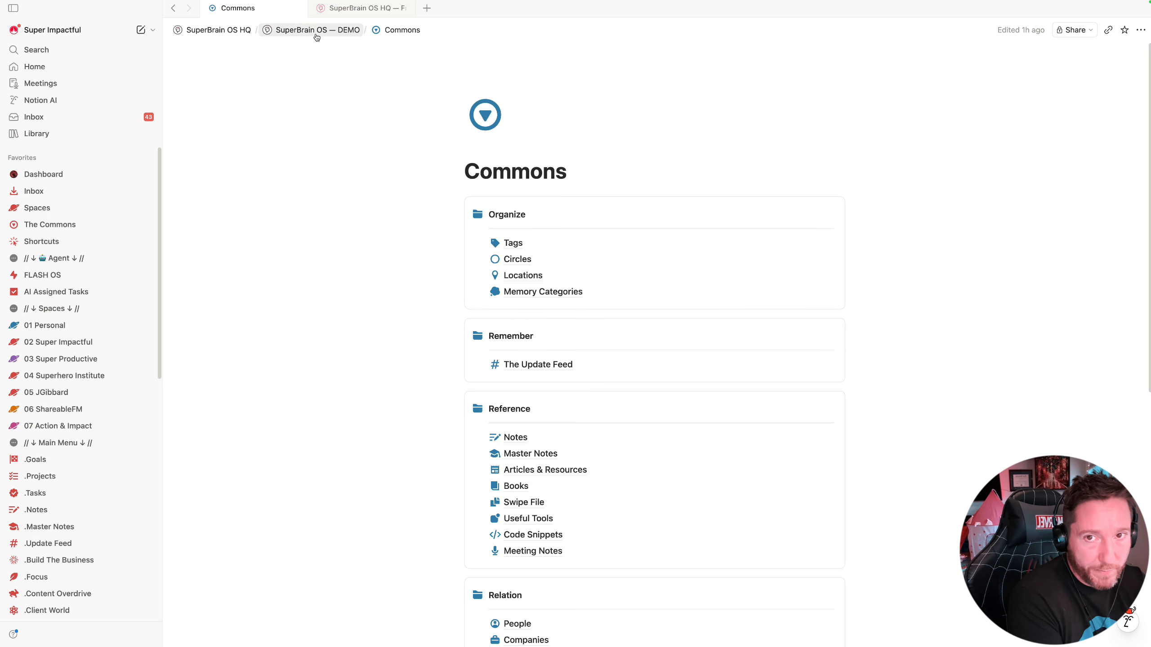
{"action": "left_click", "coordinate": [538, 365]}
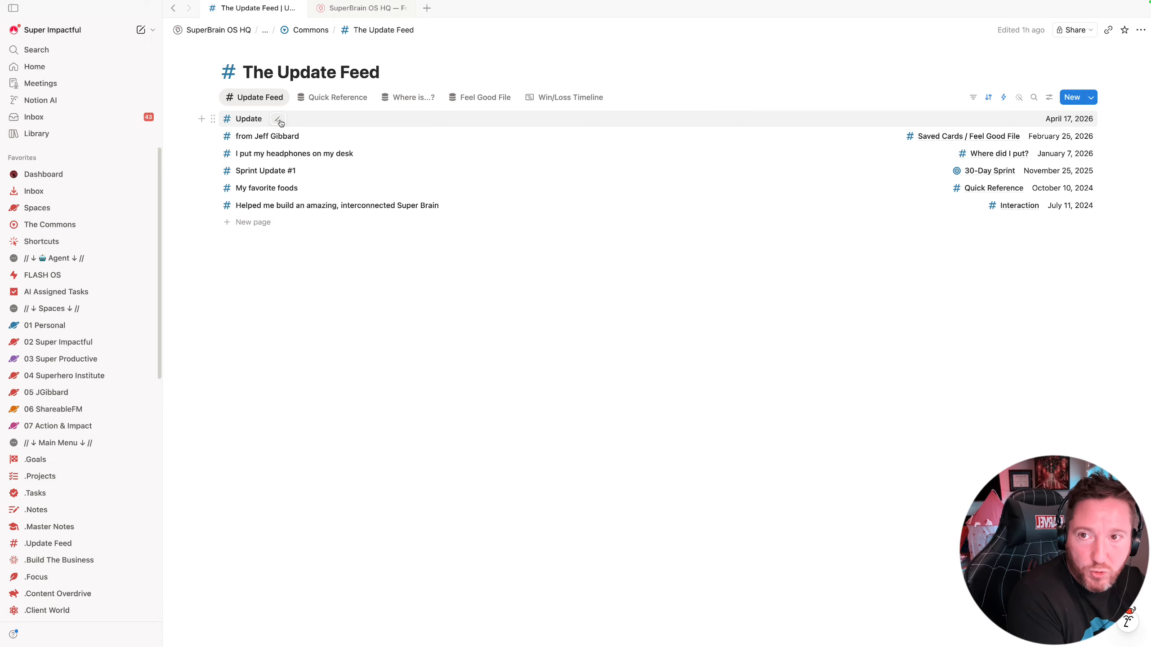
{"action": "left_click", "coordinate": [277, 119]}
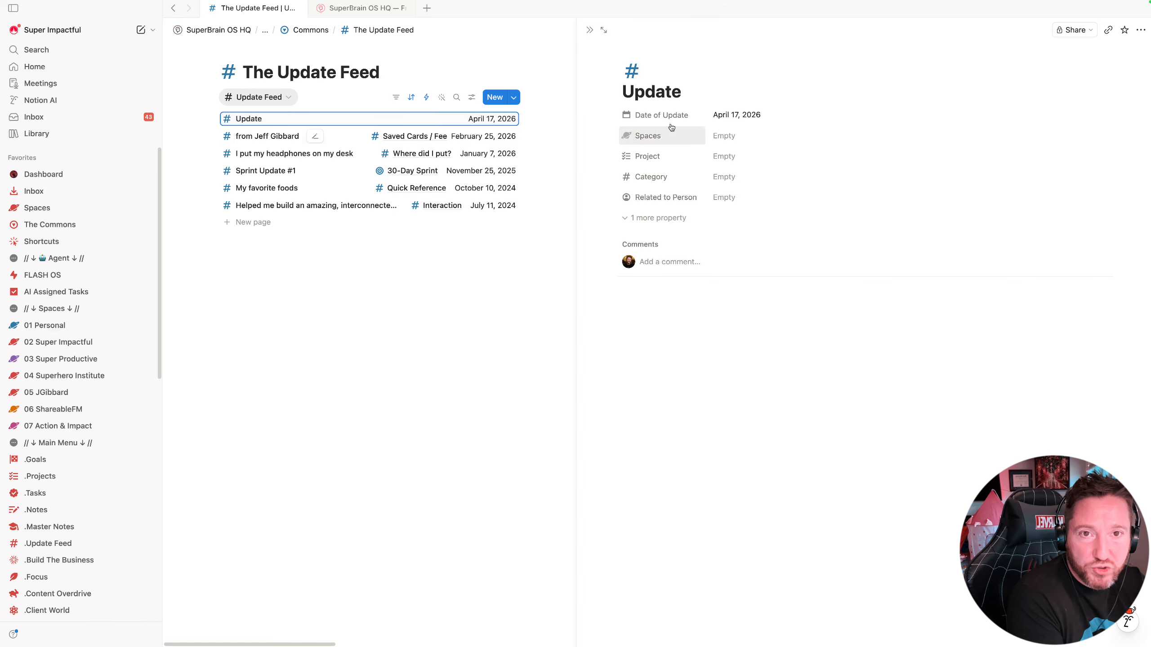
{"action": "double_click", "coordinate": [638, 94]}
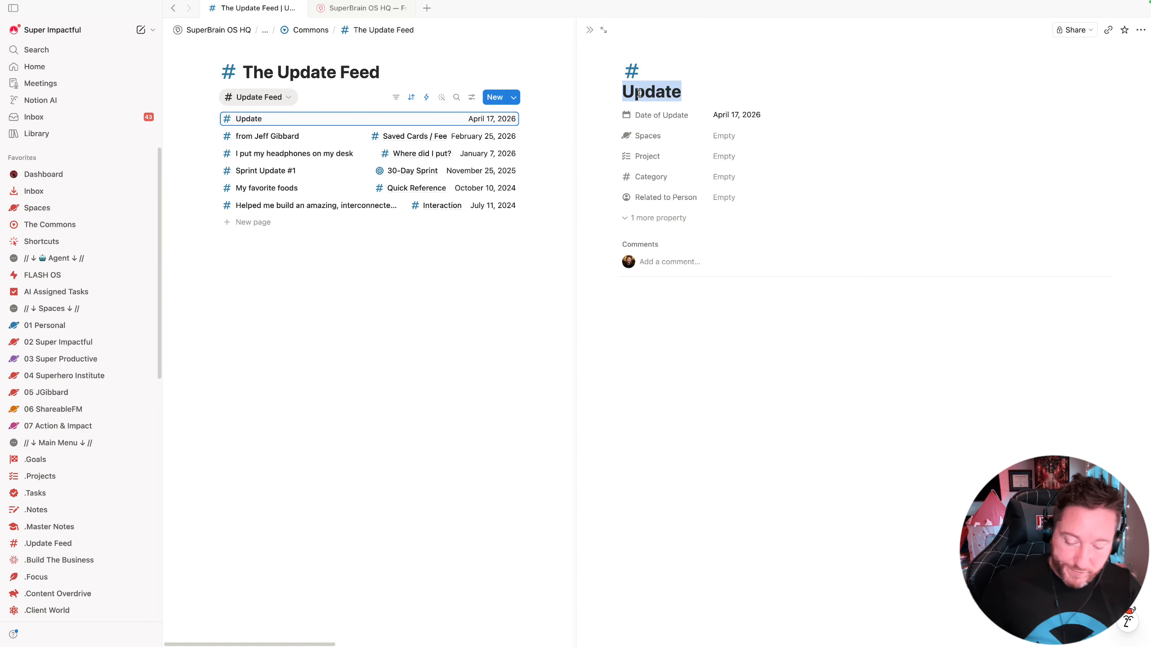
{"action": "type", "text": "Recorde"}
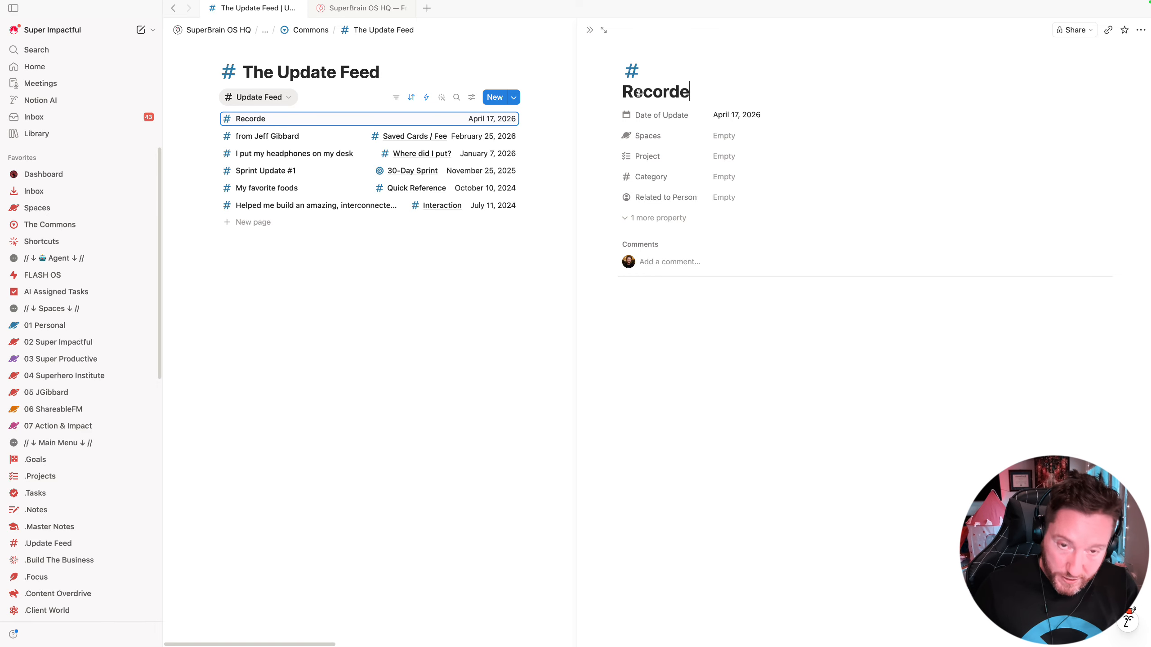
{"action": "type", "text": "d the memory "}
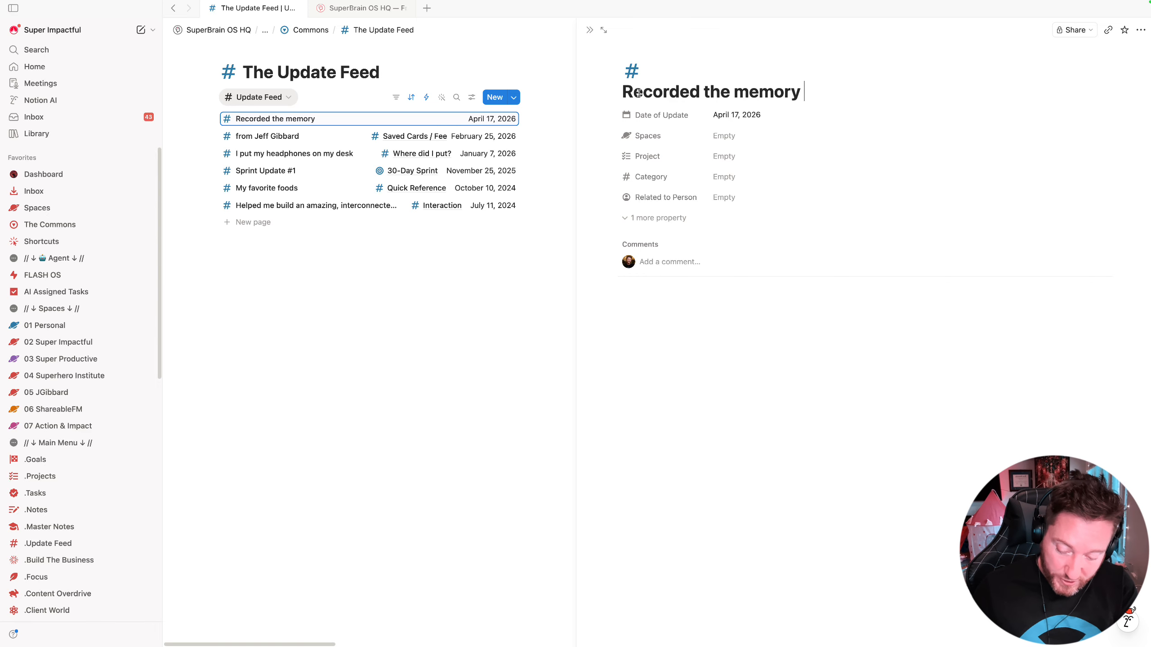
{"action": "type", "text": "section of the Notio"}
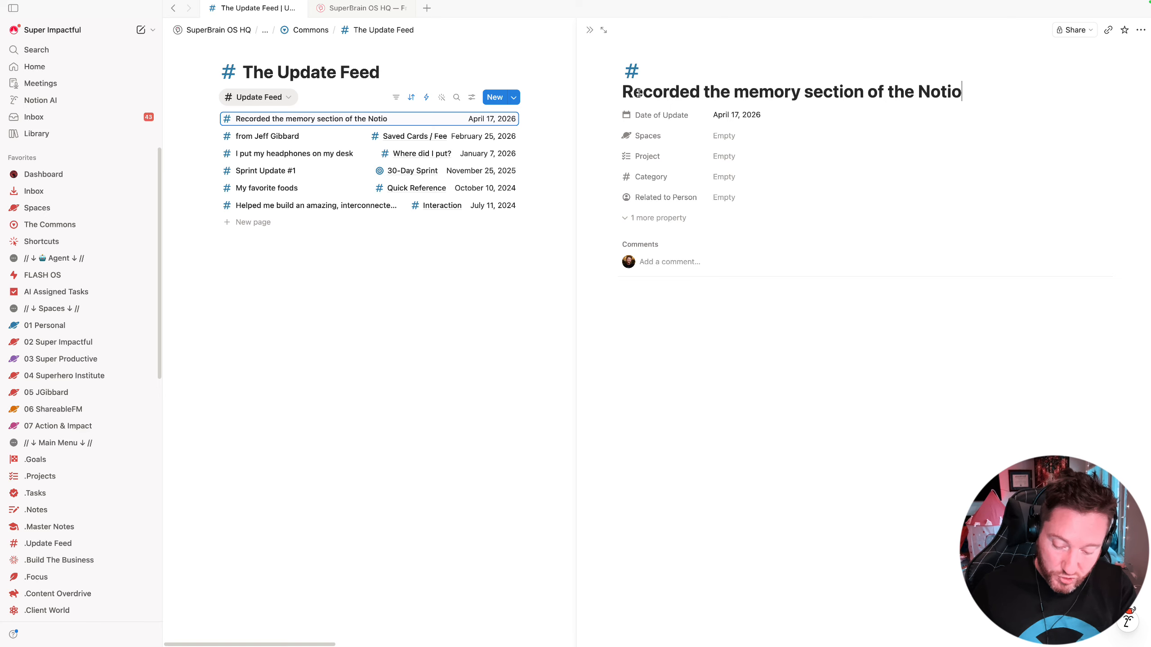
{"action": "type", "text": "n SuperBr"}
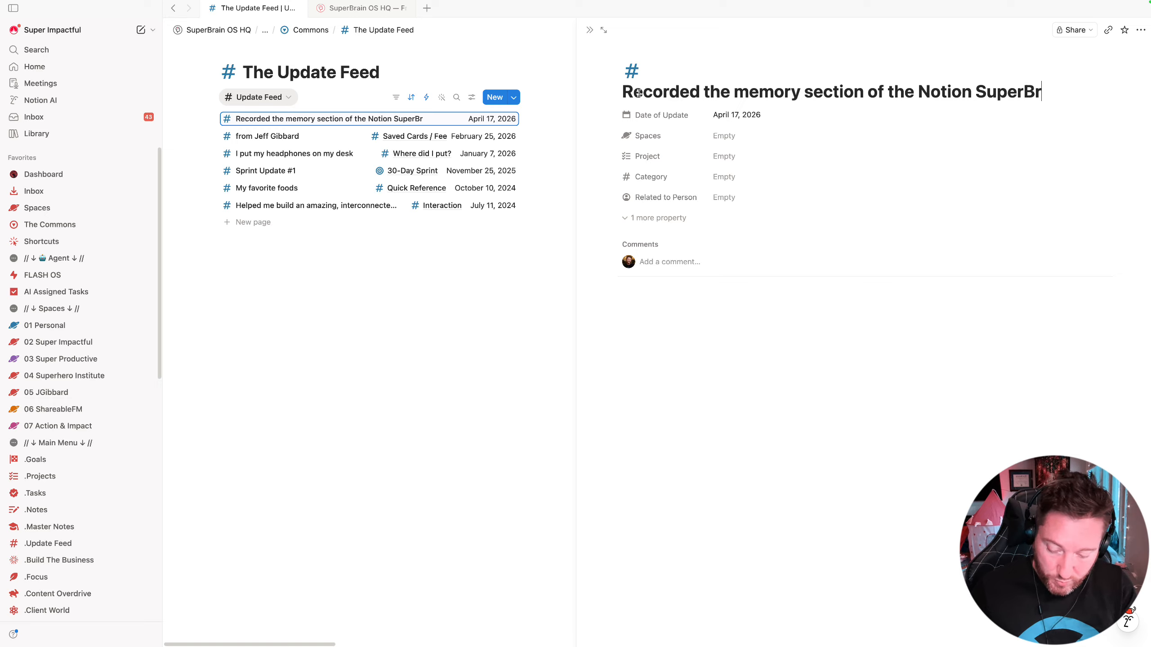
{"action": "type", "text": "ain OS video series"}
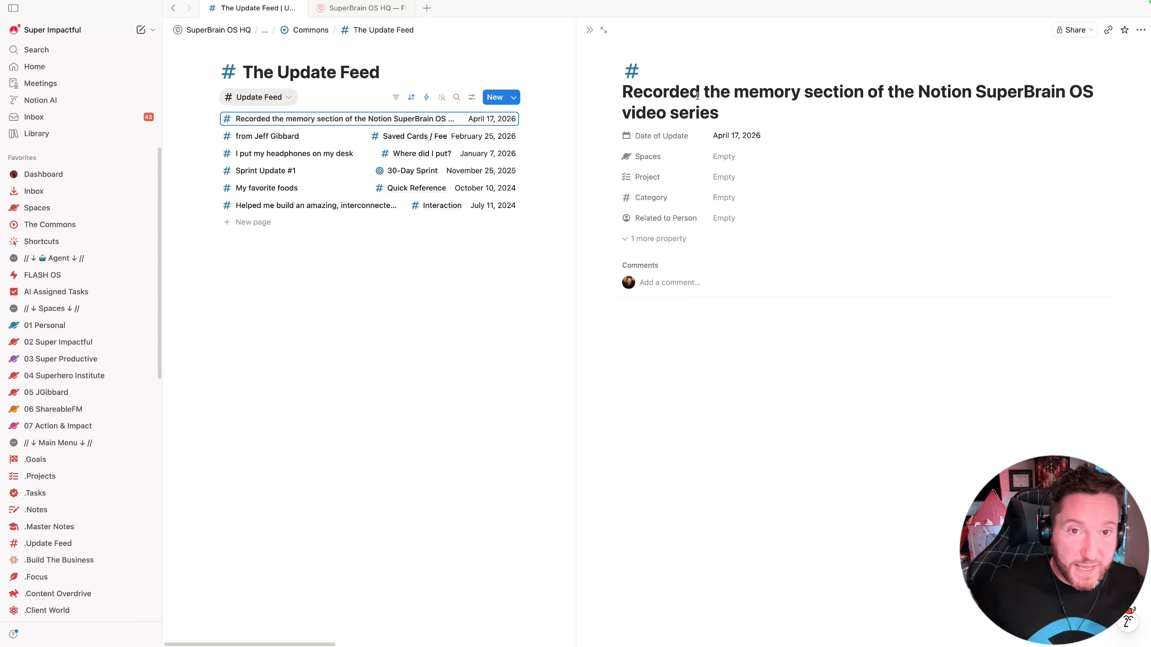
Check the entry's date of update and assign the entry to the 02 Work space
{"action": "left_click", "coordinate": [734, 137]}
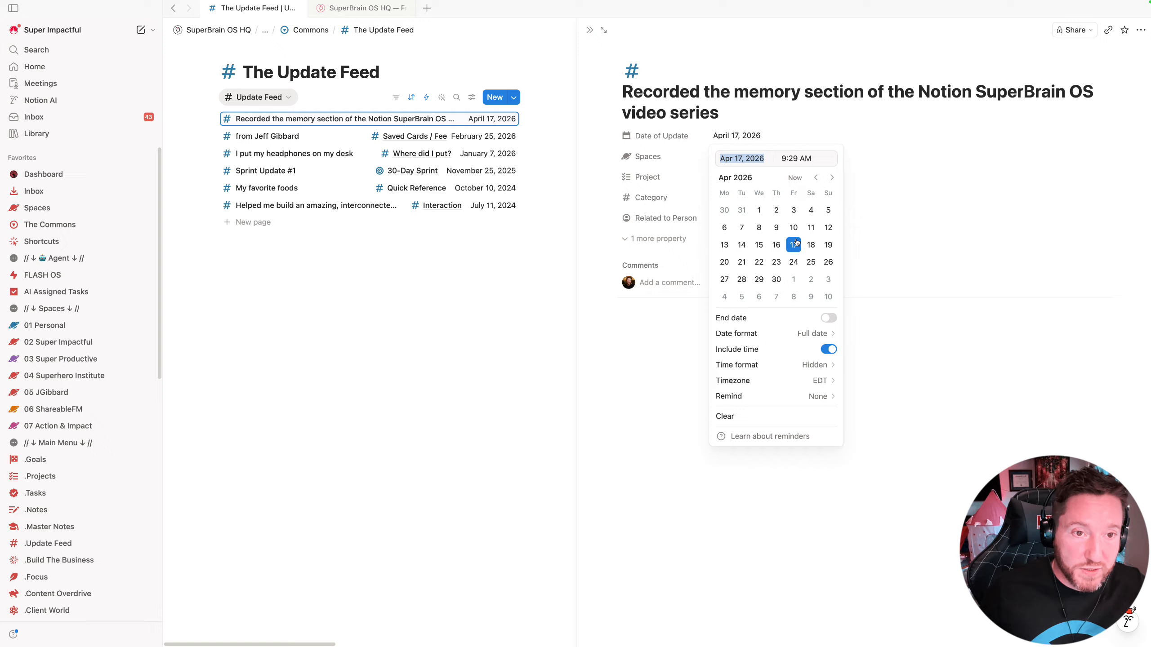
{"action": "left_click", "coordinate": [651, 328]}
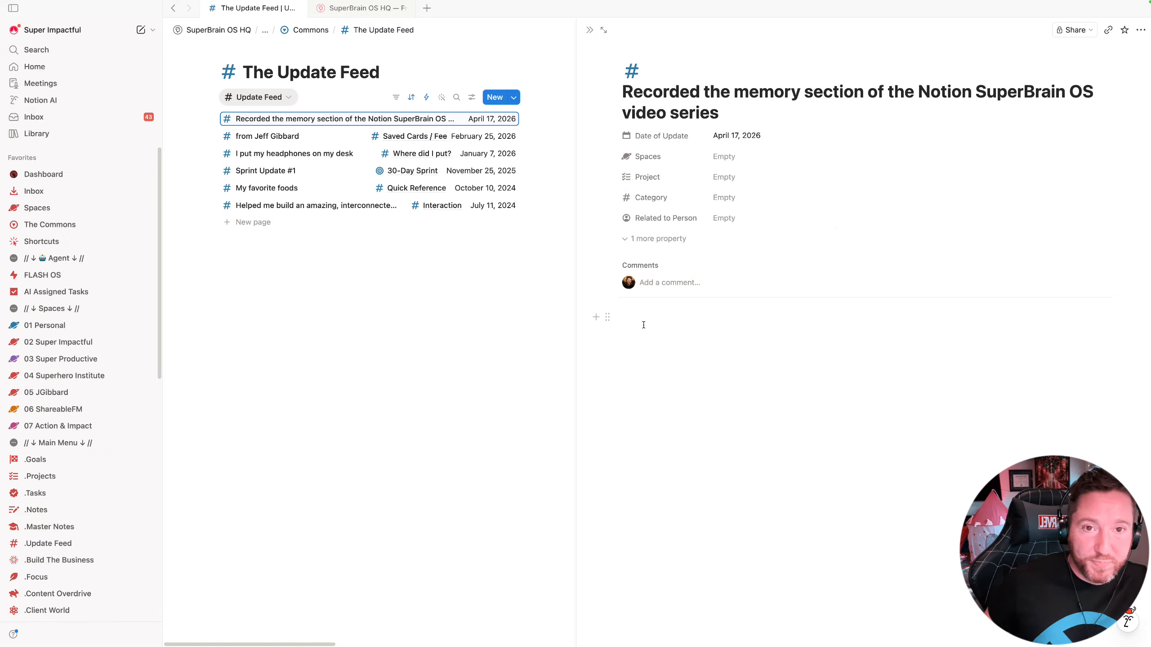
{"action": "left_click", "coordinate": [729, 158]}
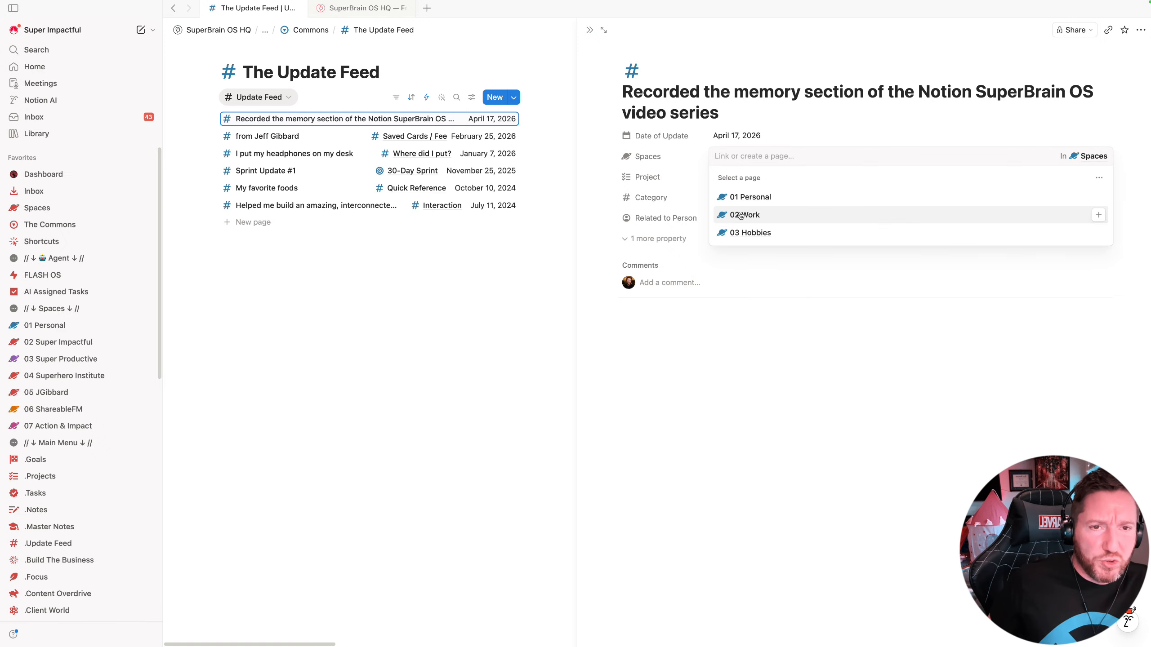
{"action": "left_click", "coordinate": [743, 215]}
{"action": "key", "text": "Escape"}
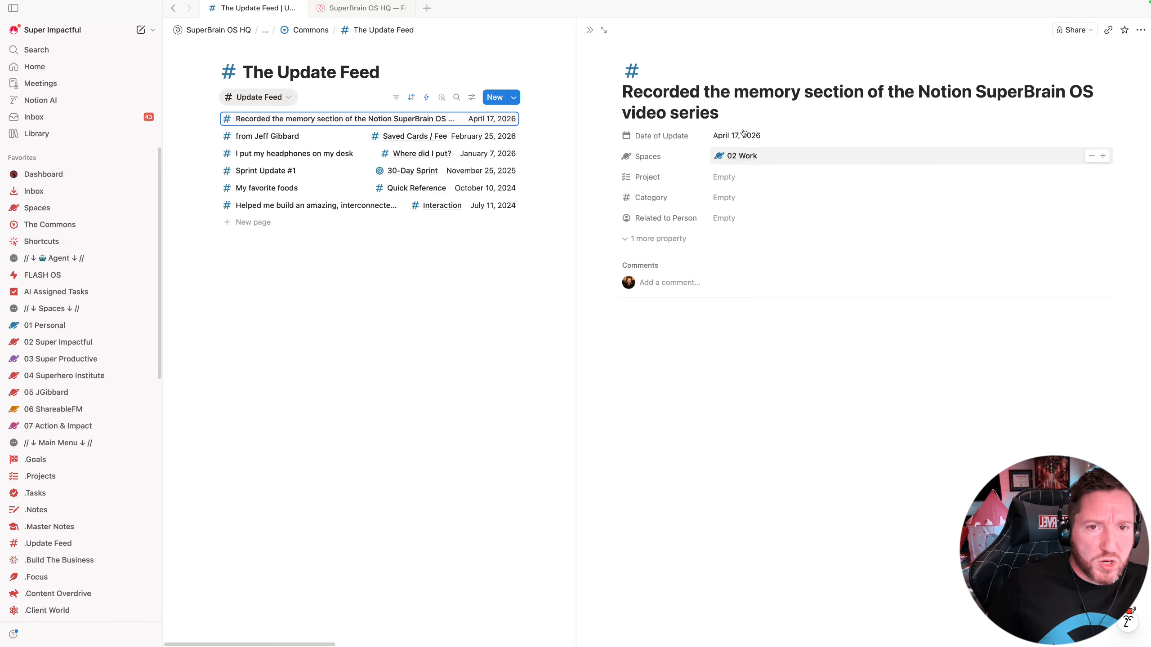
Create a new project named "SuperBrain OS Video Series" from the entry's Project property and link it
{"action": "left_click", "coordinate": [733, 179]}
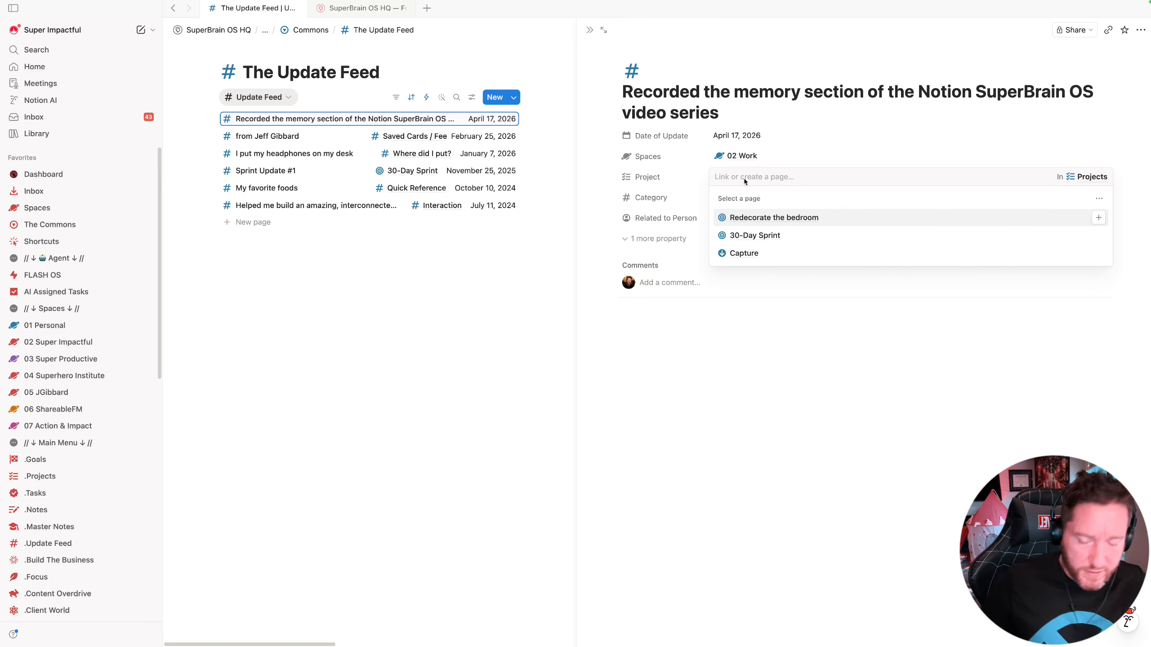
{"action": "type", "text": "SuperBrain"}
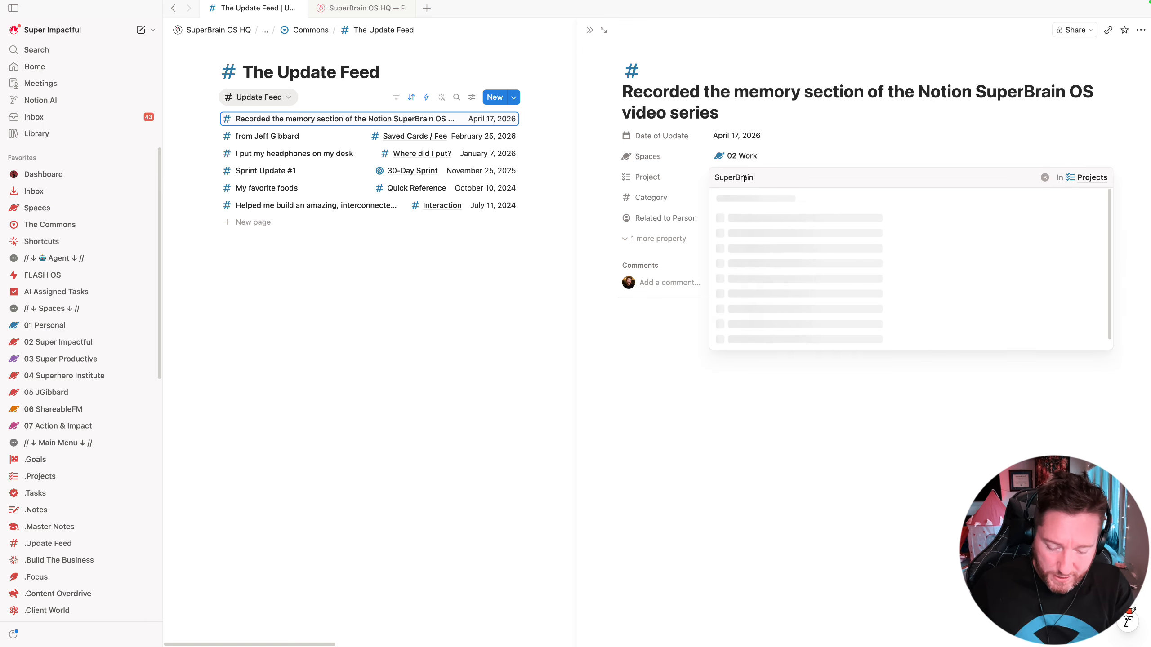
{"action": "type", "text": " OS Series"}
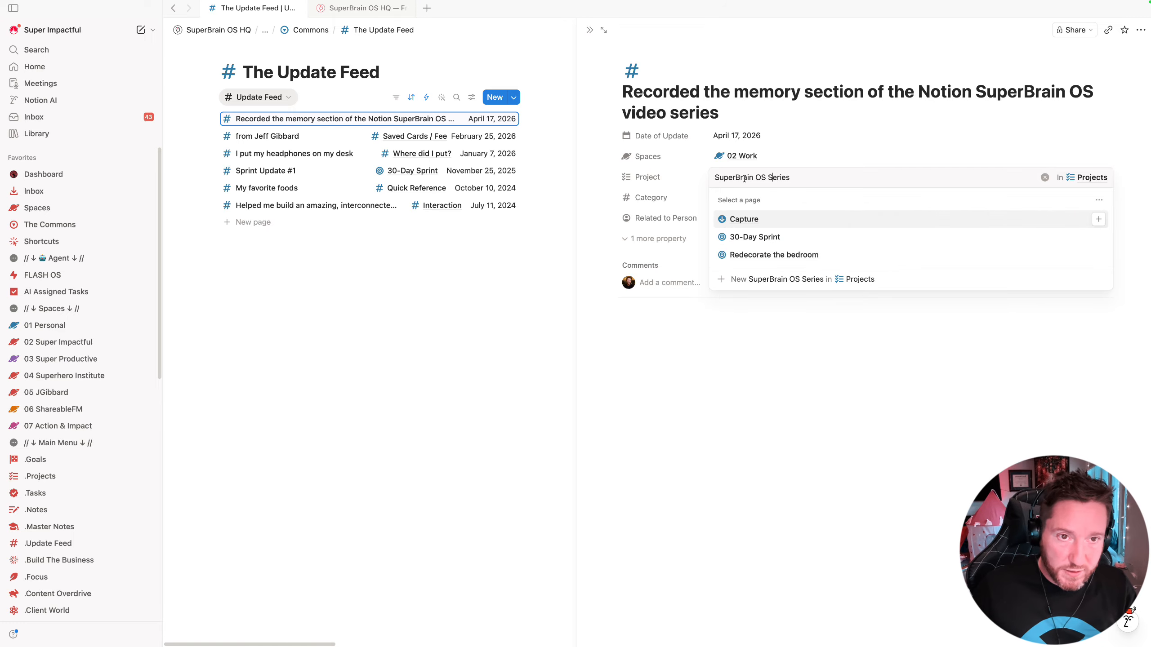
{"action": "key", "text": "alt+Left"}
{"action": "type", "text": "Video"}
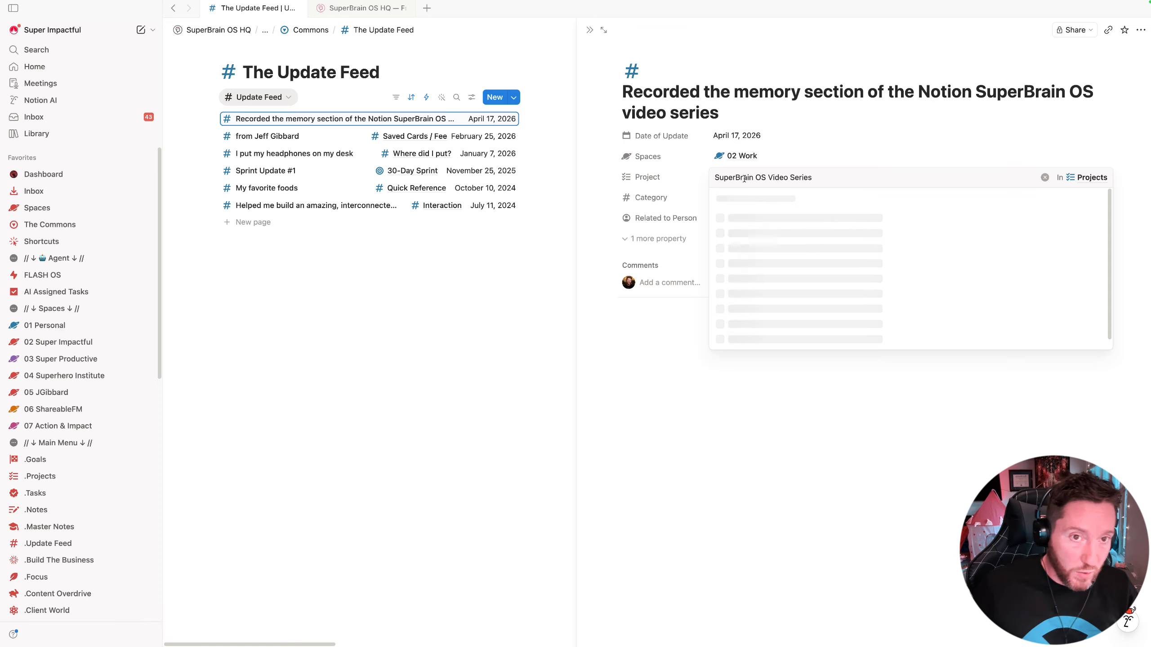
{"action": "key", "text": "Down"}
{"action": "key", "text": "Down"}
{"action": "key", "text": "Down"}
{"action": "key", "text": "Down"}
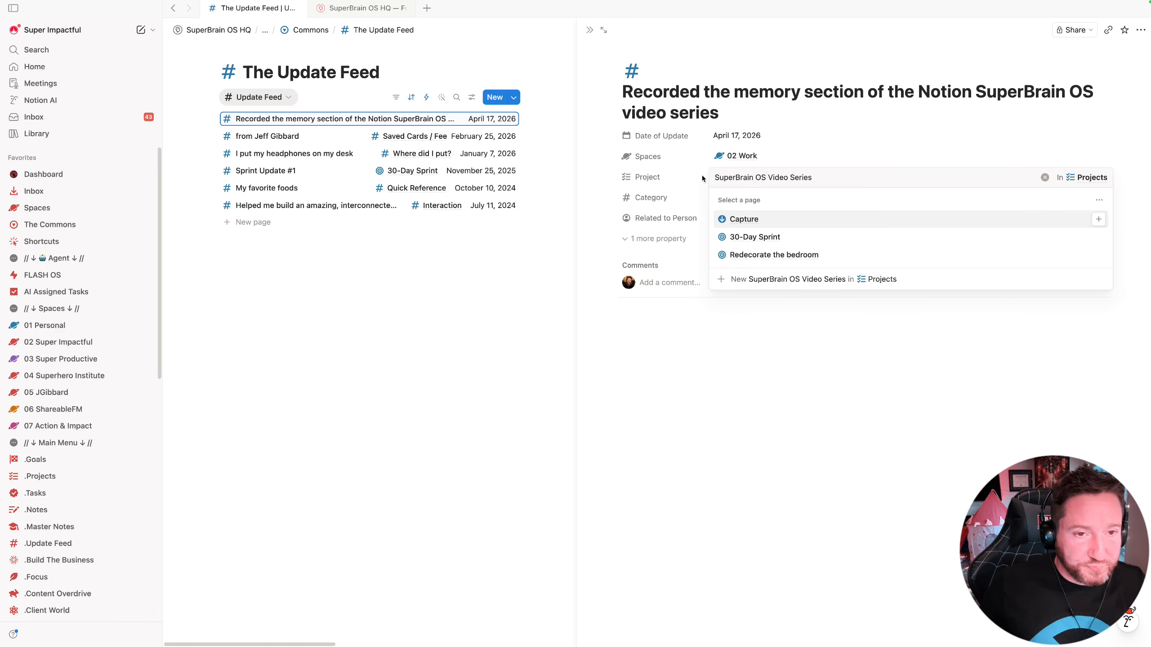
{"action": "left_click", "coordinate": [789, 279]}
{"action": "left_click", "coordinate": [770, 351]}
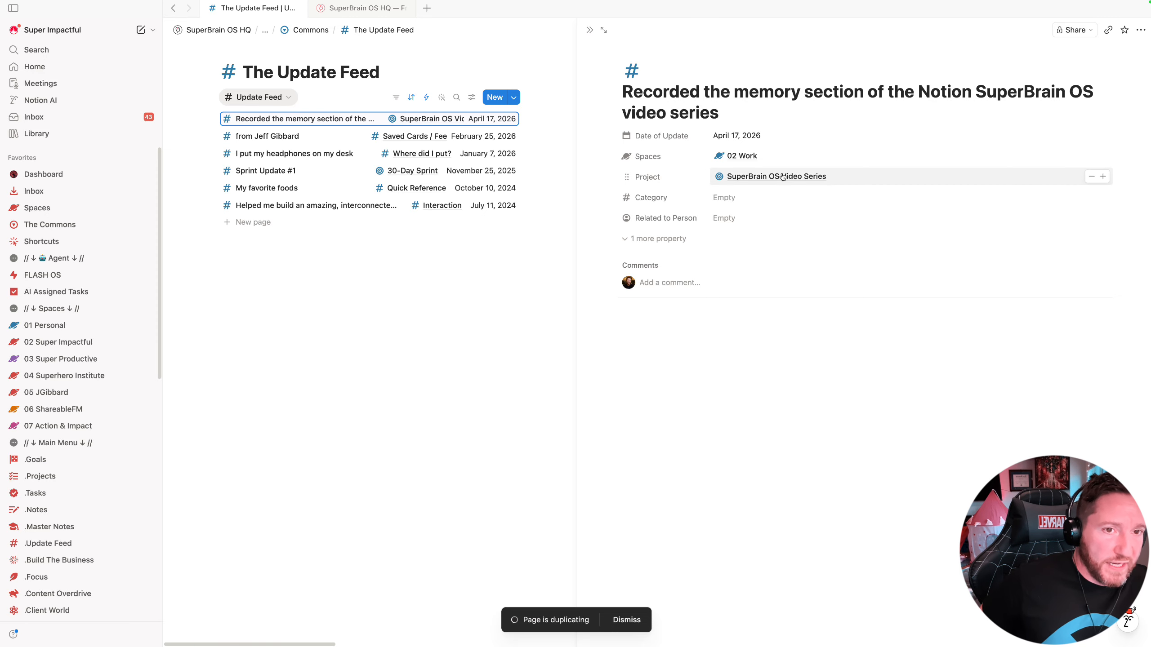
Look through the available memory categories and create and assign a new category named "General" to the entry
{"action": "left_click", "coordinate": [723, 198]}
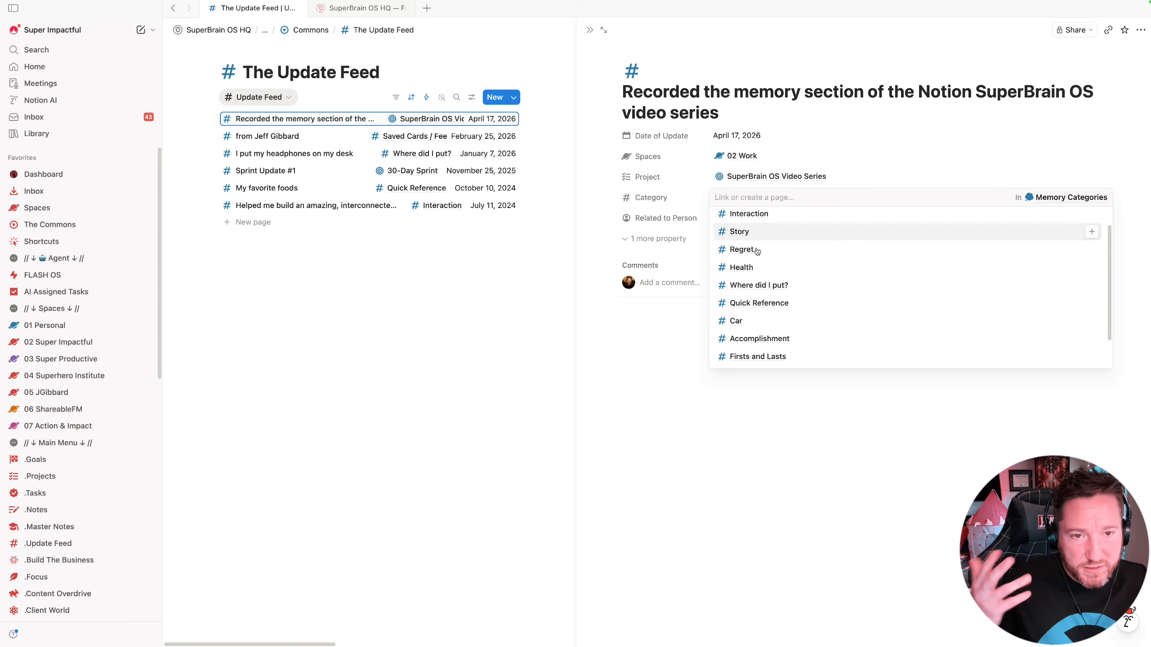
{"action": "scroll", "coordinate": [756, 252], "scroll_direction": "down", "scroll_amount": 2}
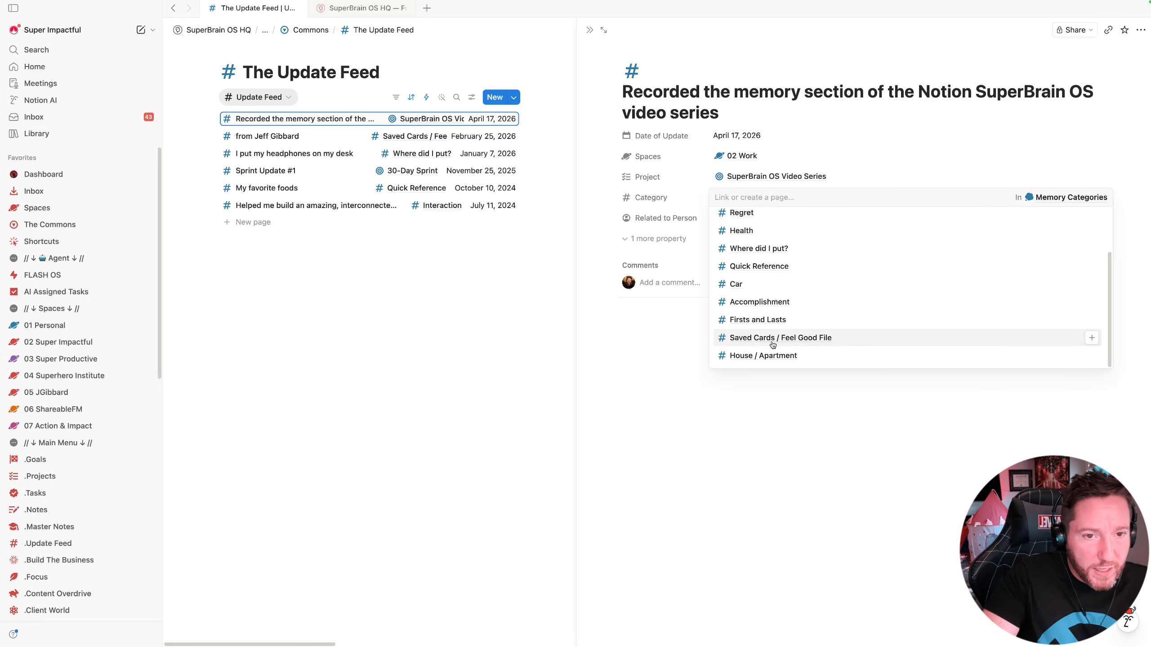
{"action": "scroll", "coordinate": [771, 322], "scroll_direction": "up", "scroll_amount": 1}
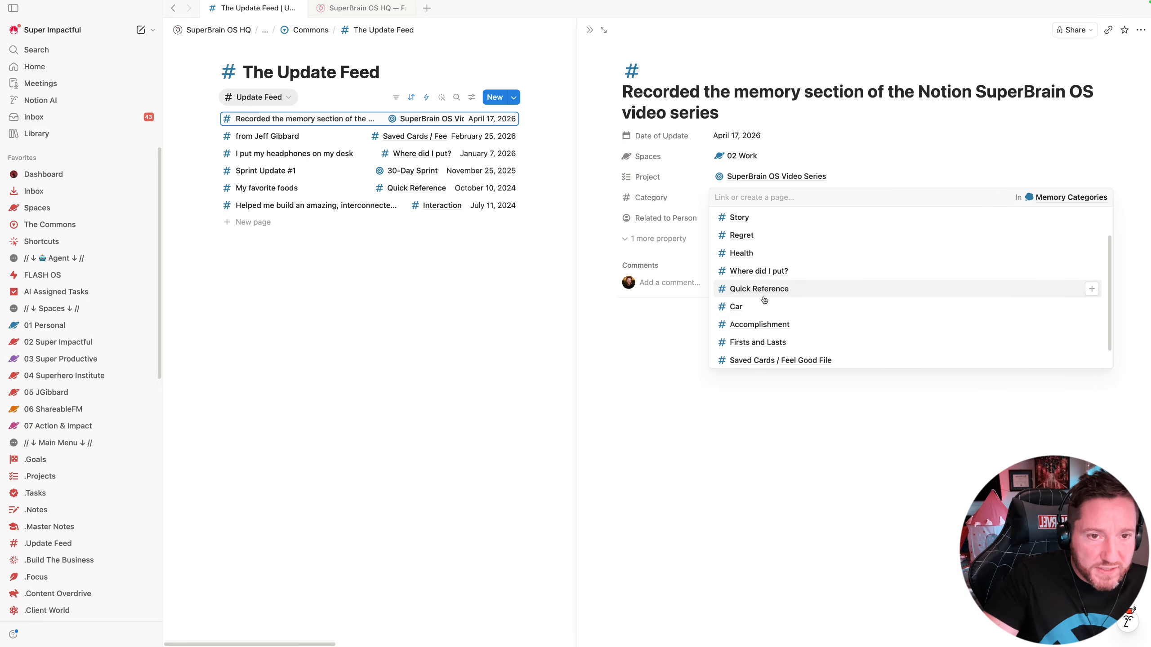
{"action": "scroll", "coordinate": [761, 290], "scroll_direction": "up", "scroll_amount": 2}
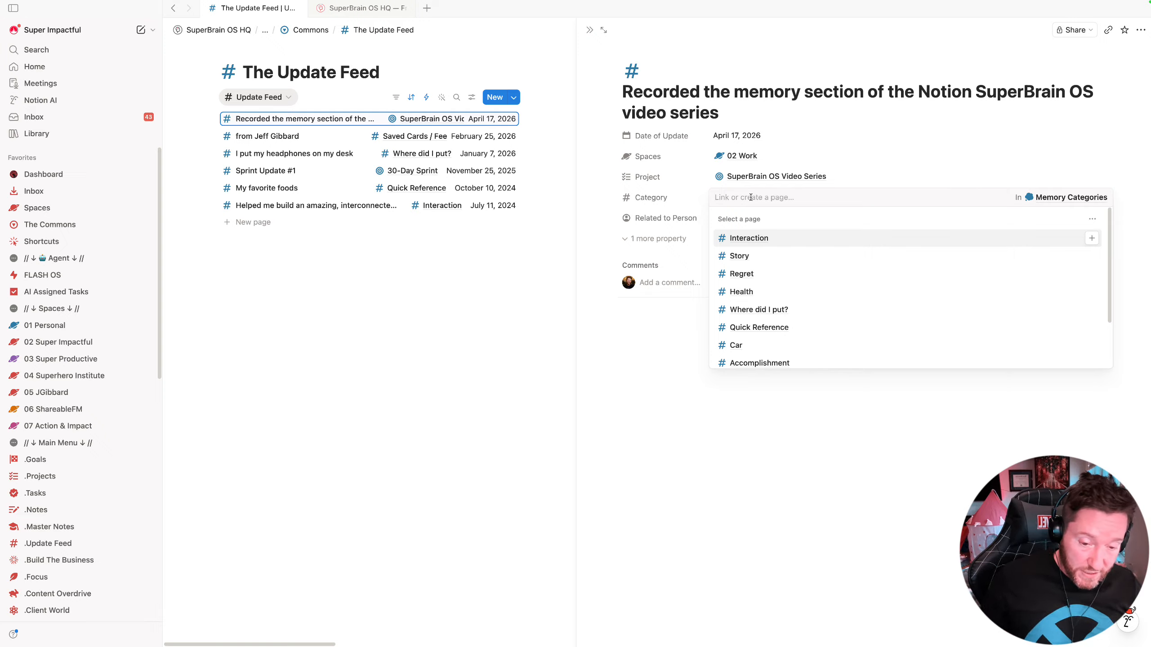
{"action": "type", "text": "General"}
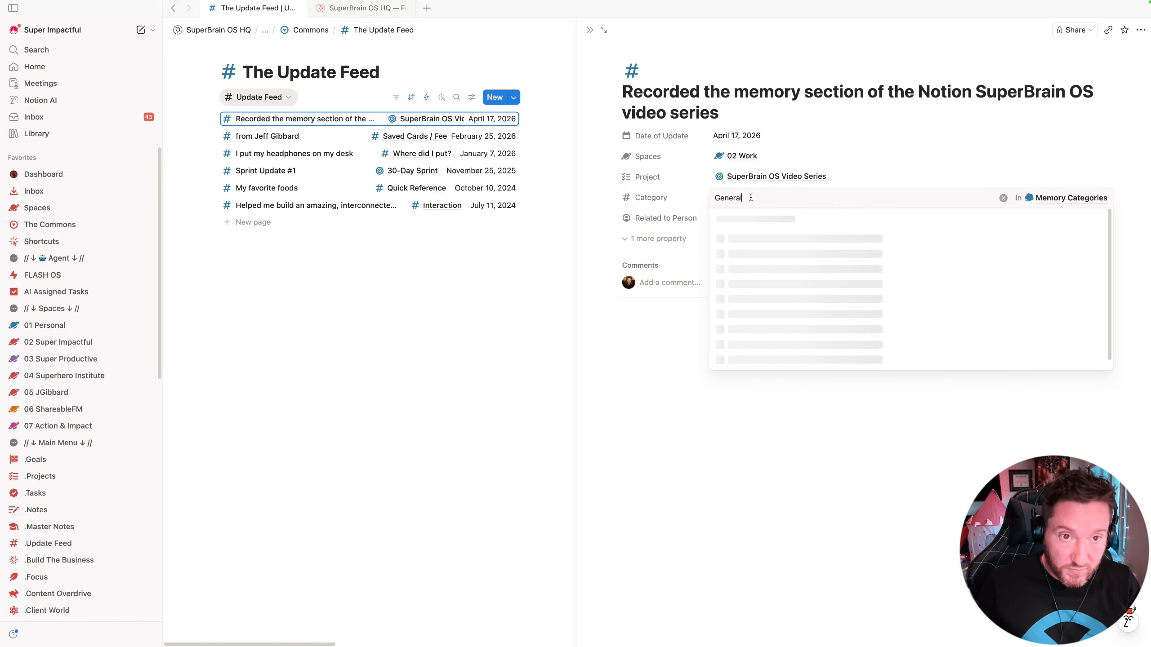
{"action": "key", "text": "Return"}
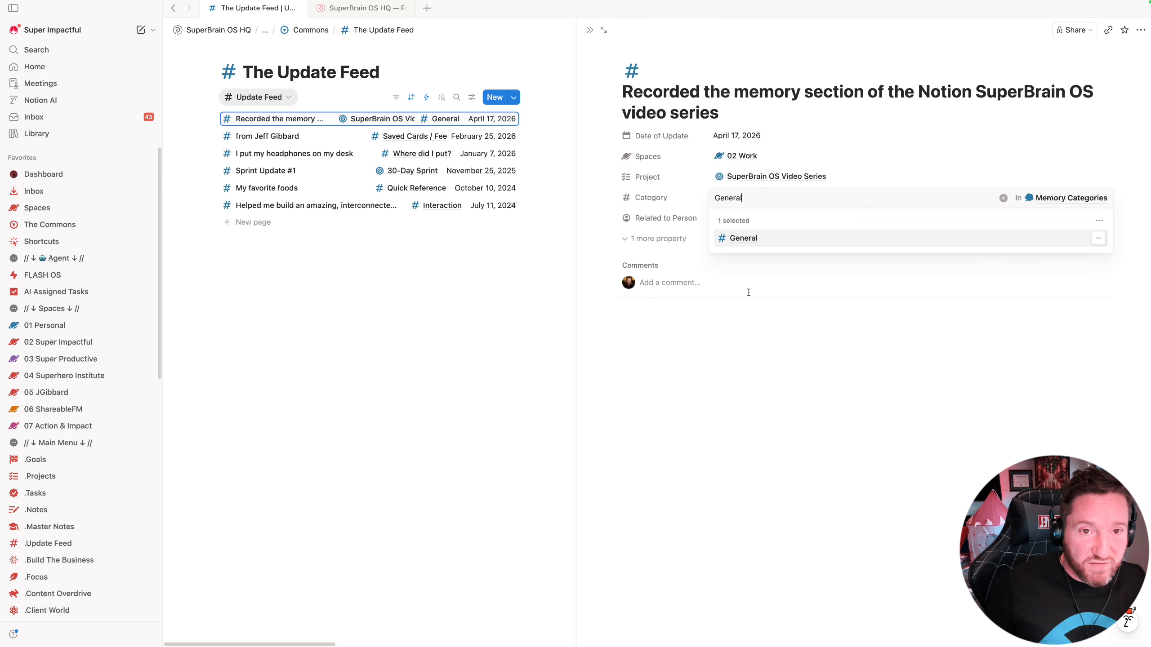
{"action": "left_click", "coordinate": [742, 390]}
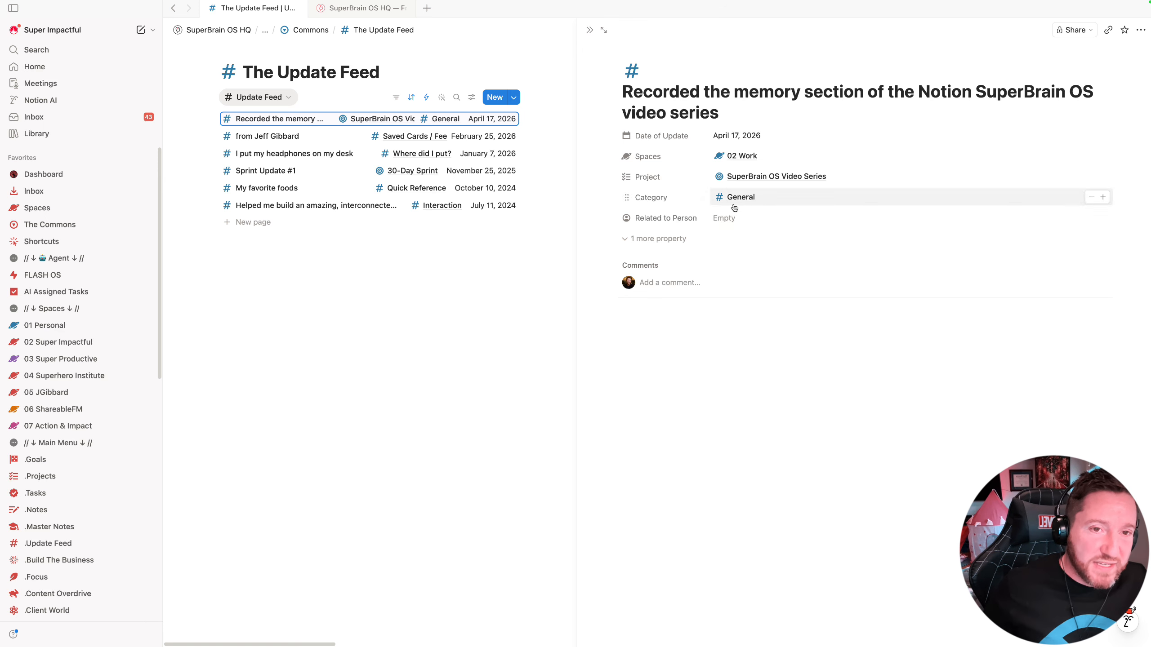
View the Related to Person choices and the entry's hidden property, and close the entry
{"action": "left_click", "coordinate": [730, 218]}
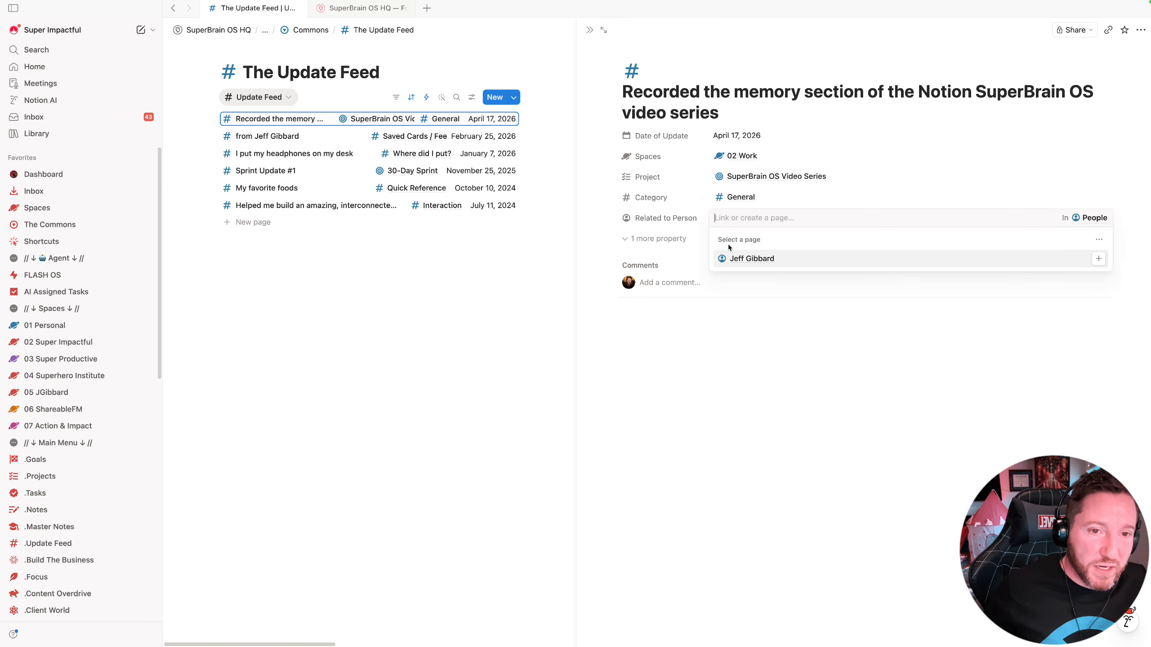
{"action": "left_click", "coordinate": [652, 233]}
{"action": "left_click", "coordinate": [653, 237]}
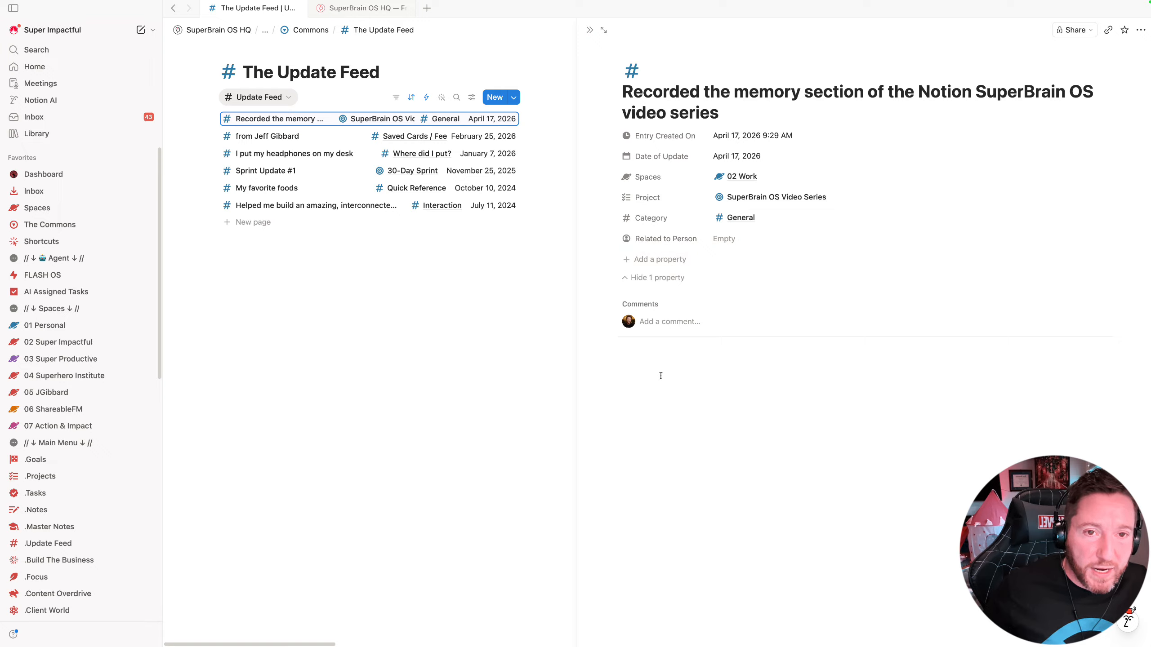
{"action": "left_click", "coordinate": [589, 31]}
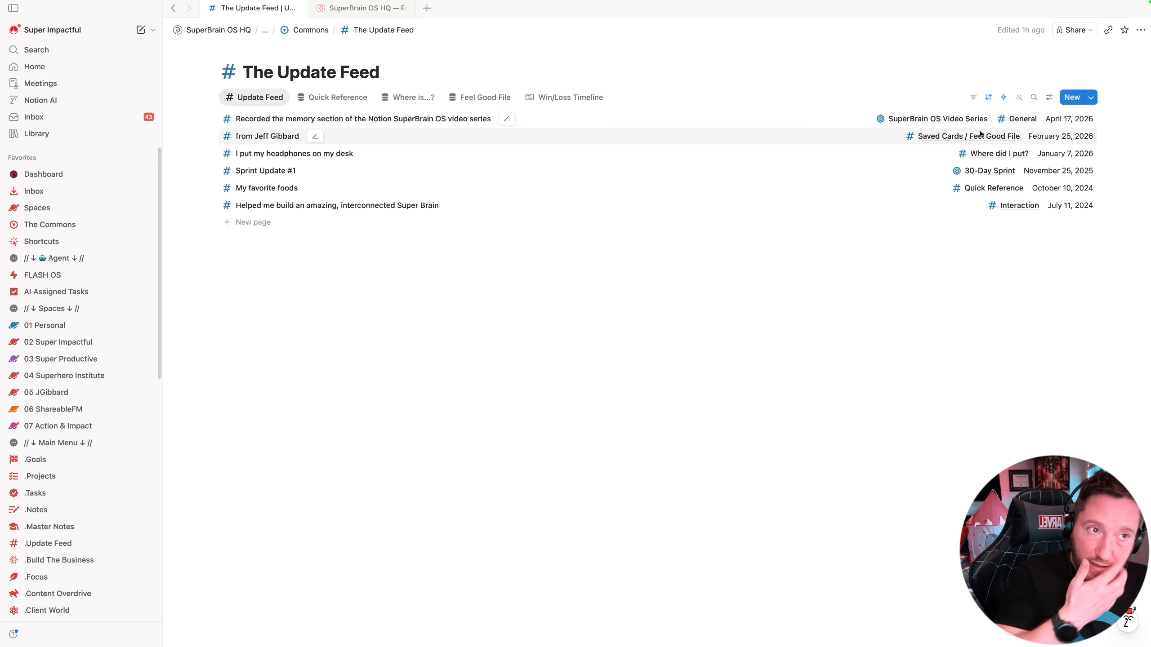
Check the Update Feed view's sort setting and add a new entry titled "My Brand Colors"
{"action": "left_click", "coordinate": [988, 97]}
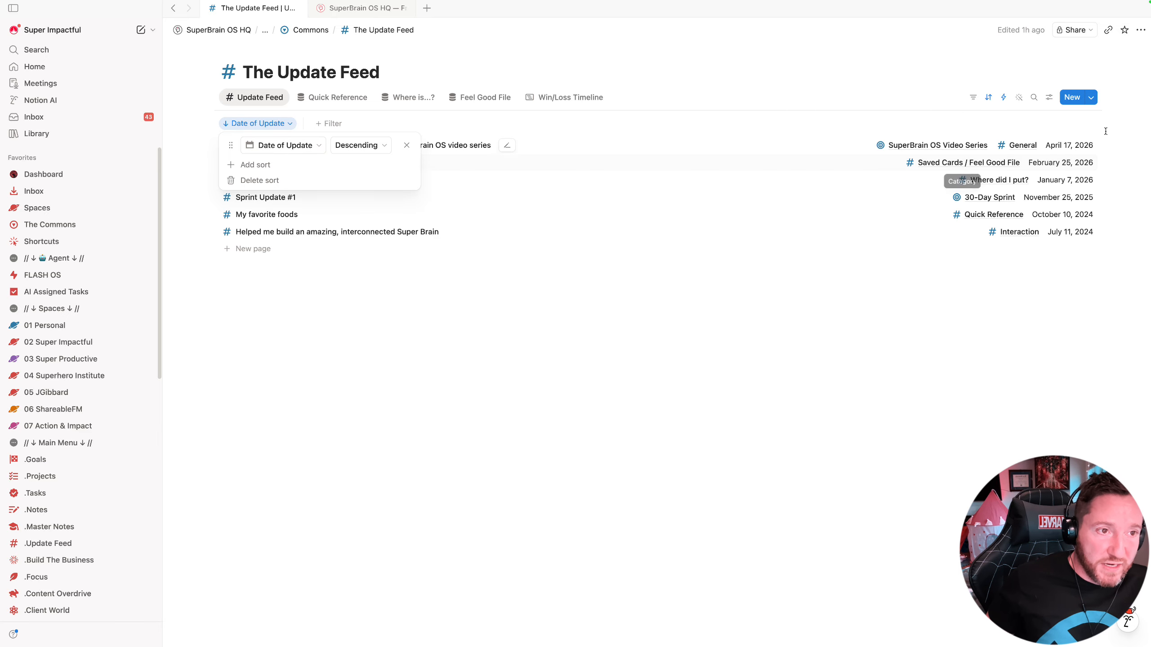
{"action": "left_click", "coordinate": [836, 362]}
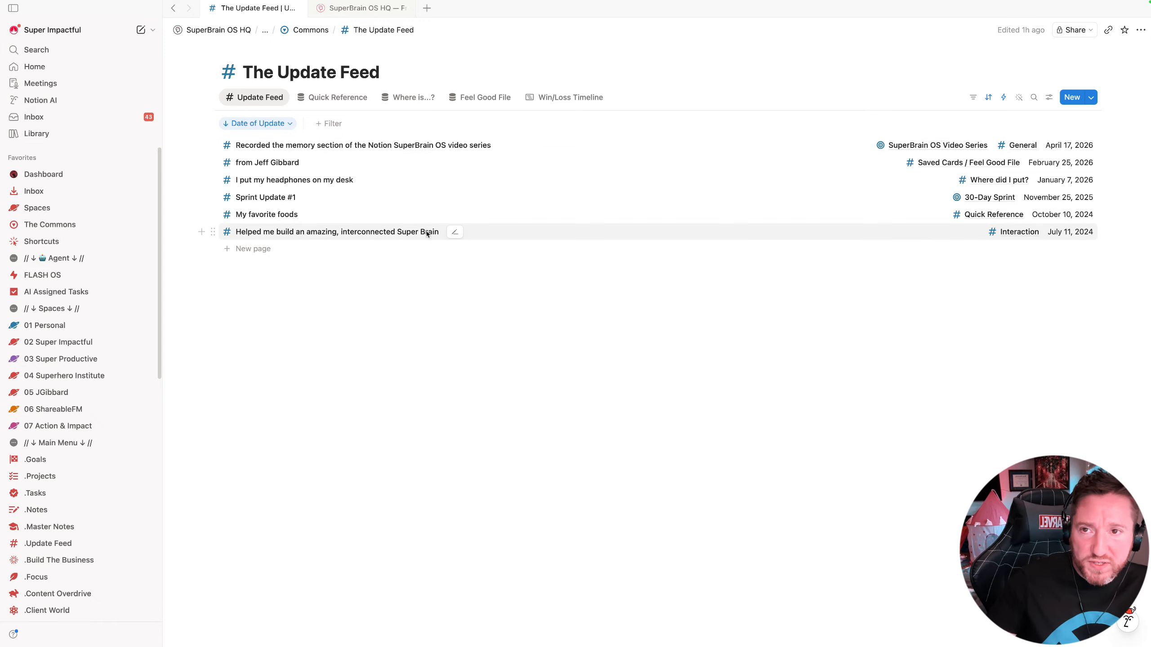
{"action": "left_click", "coordinate": [254, 249]}
{"action": "type", "text": "Update"}
{"action": "double_click", "coordinate": [254, 251]}
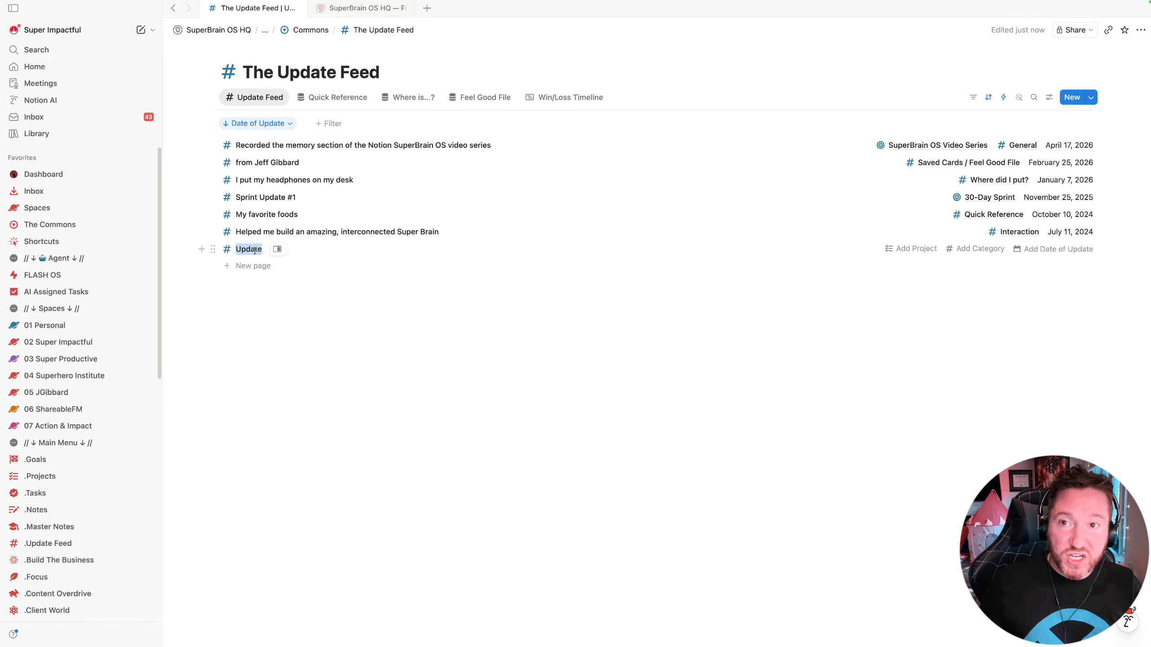
{"action": "type", "text": "My "}
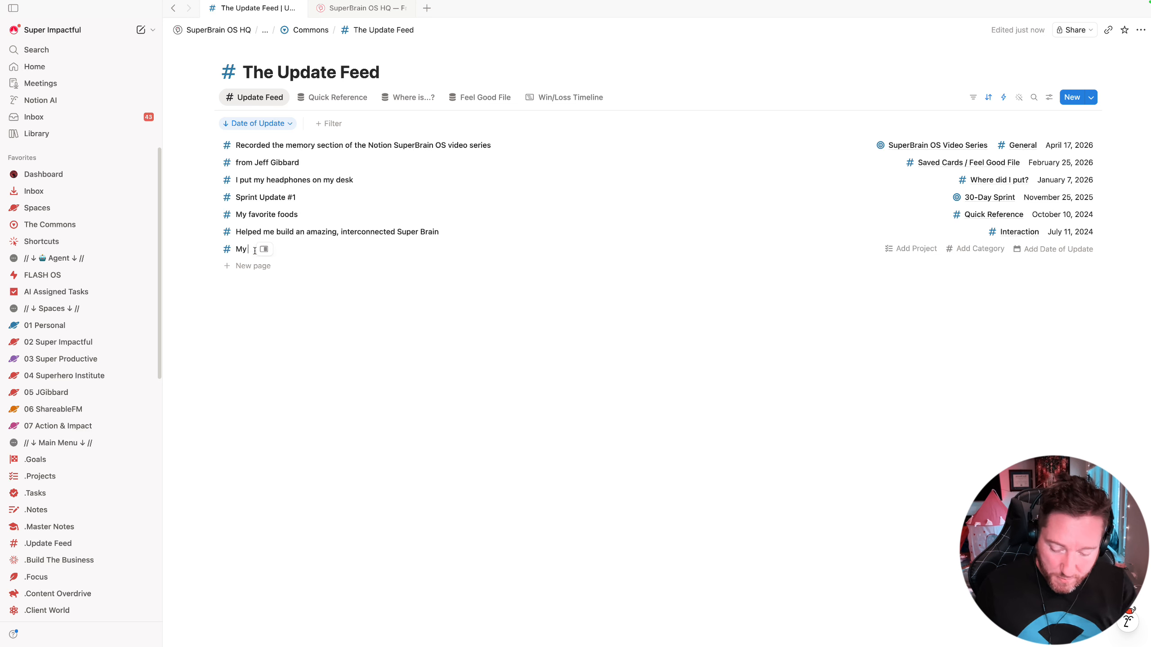
{"action": "type", "text": "Brand Colors"}
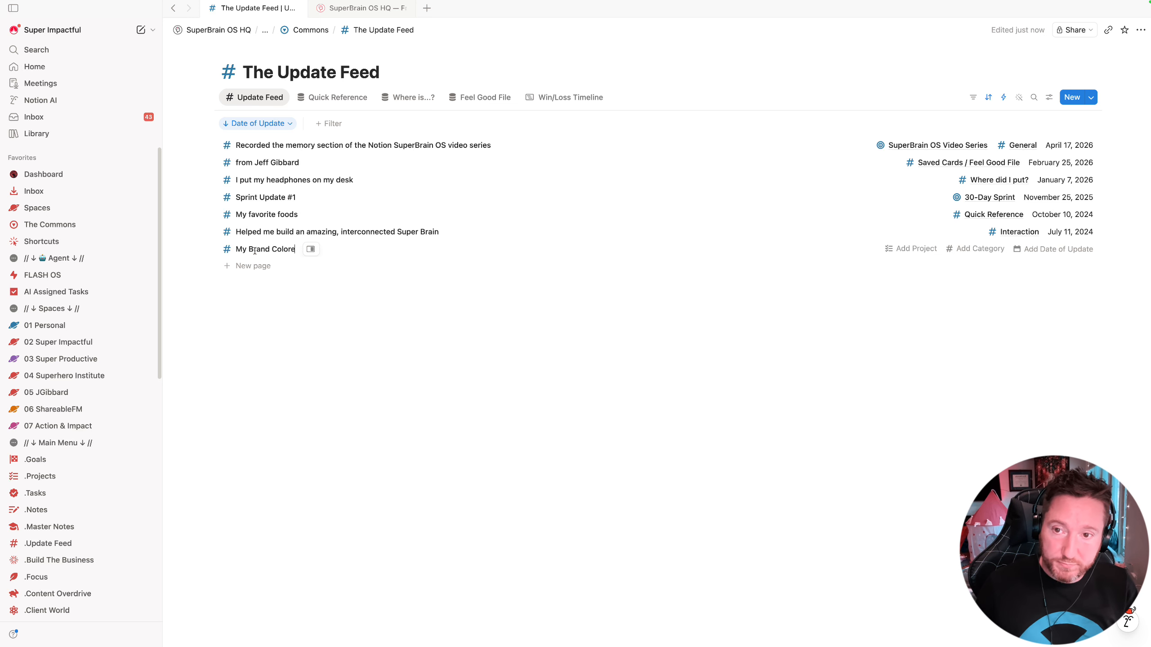
{"action": "key", "text": "Escape"}
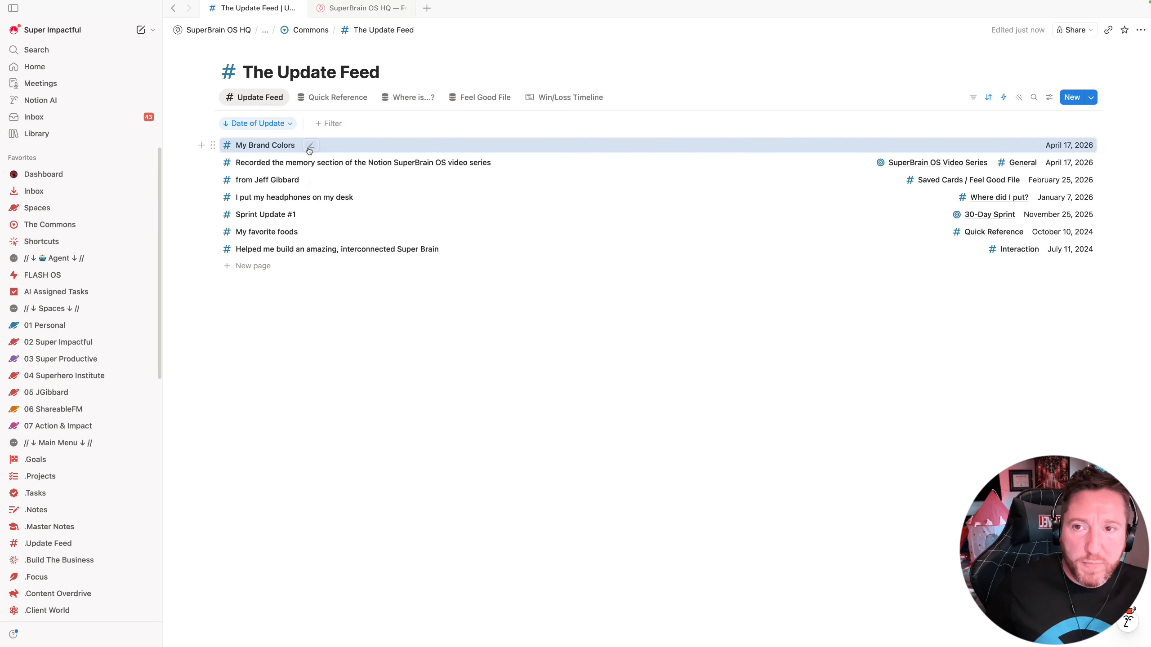
Open the My Brand Colors entry and assign it the Quick Reference category
{"action": "left_click", "coordinate": [310, 146]}
{"action": "left_click", "coordinate": [308, 149]}
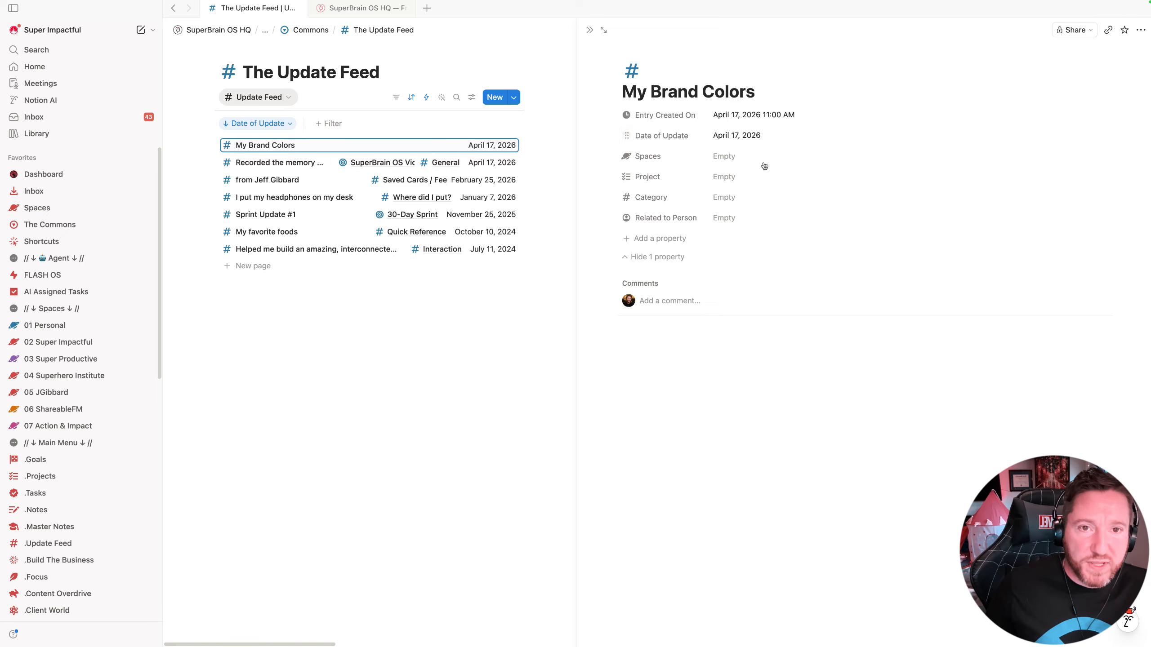
{"action": "left_click", "coordinate": [733, 199]}
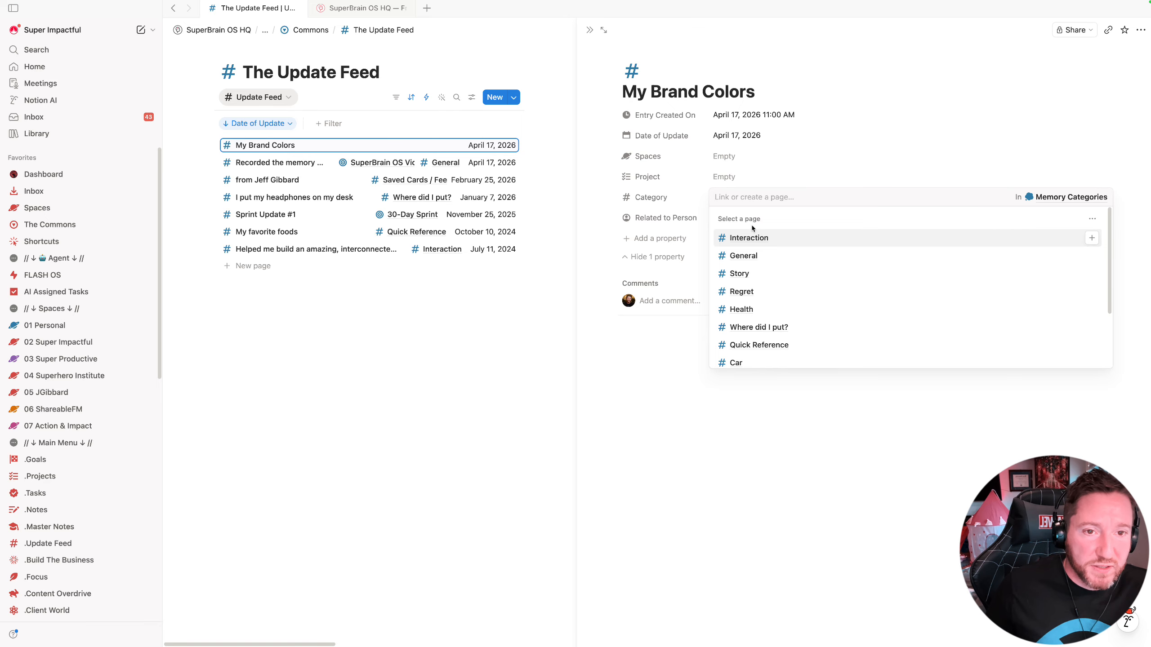
{"action": "scroll", "coordinate": [752, 245], "scroll_direction": "down", "scroll_amount": 2}
{"action": "left_click", "coordinate": [755, 265]}
{"action": "left_click", "coordinate": [730, 390]}
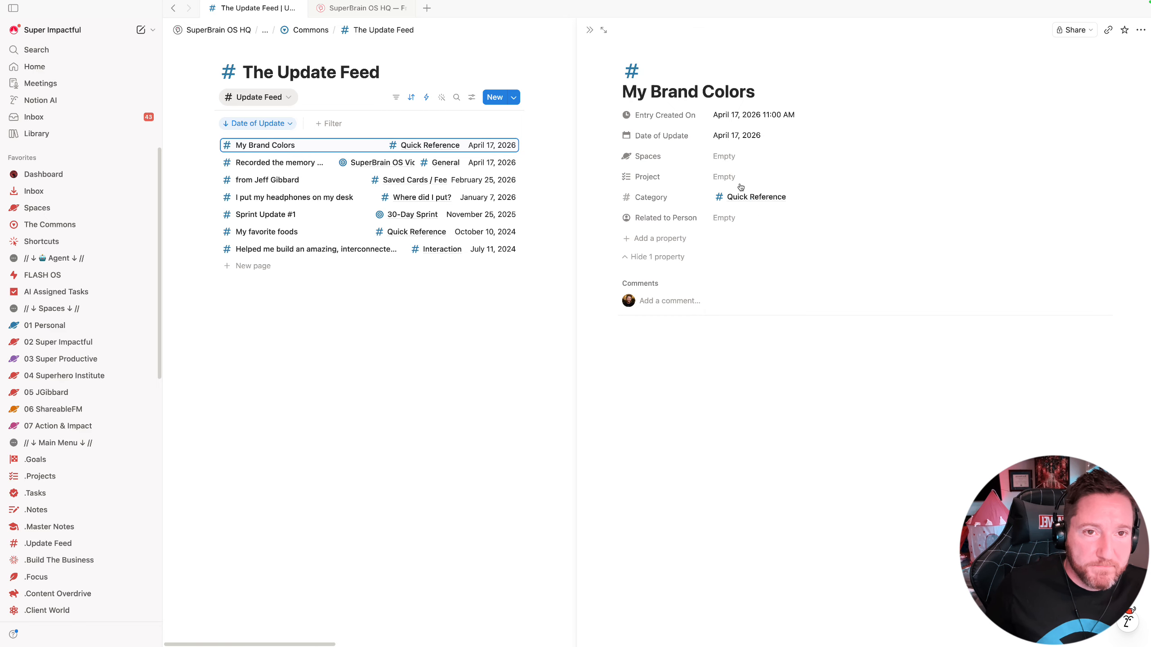
Assign the My Brand Colors entry to the 02 Work space
{"action": "left_click", "coordinate": [734, 178]}
{"action": "left_click", "coordinate": [727, 152]}
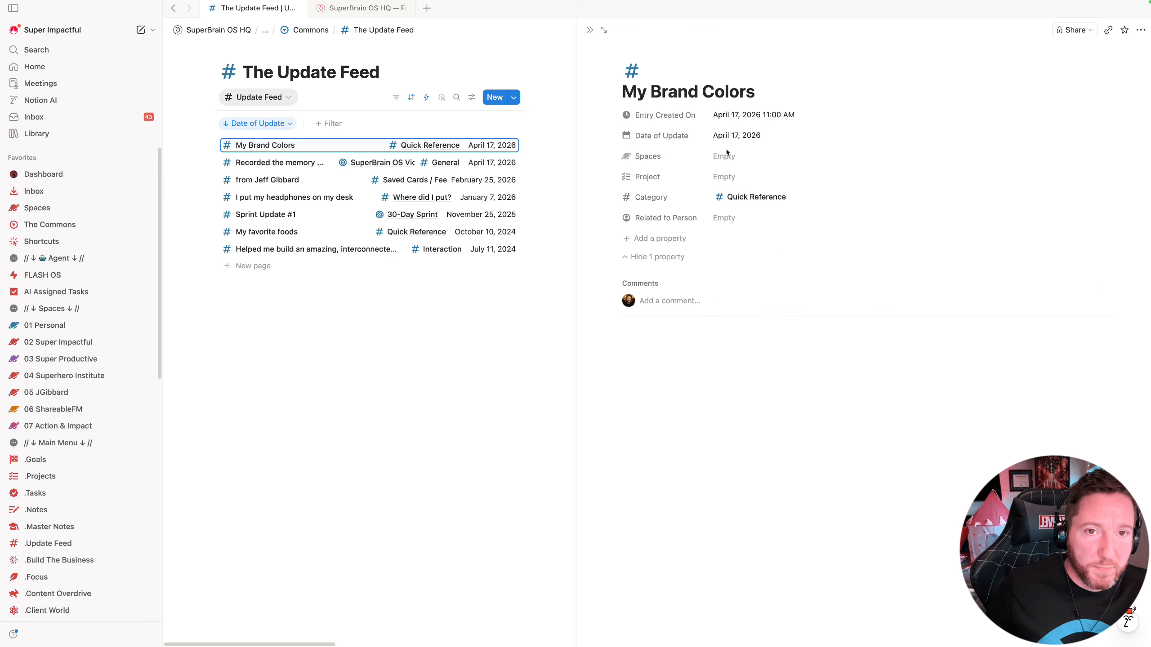
{"action": "left_click", "coordinate": [727, 154]}
{"action": "left_click", "coordinate": [745, 195]}
{"action": "left_click", "coordinate": [755, 396]}
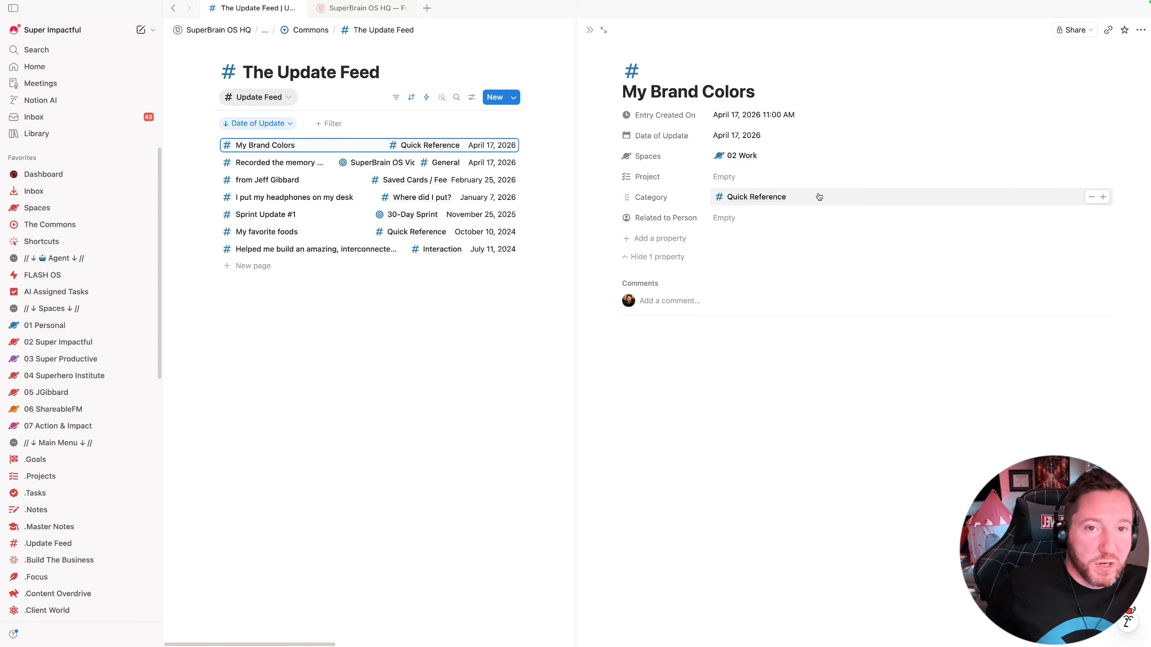
Write two lines in the entry's body: "Superhero Red: #F00F28" and "Nightwing Blue: #009BDD"
{"action": "left_click", "coordinate": [745, 343]}
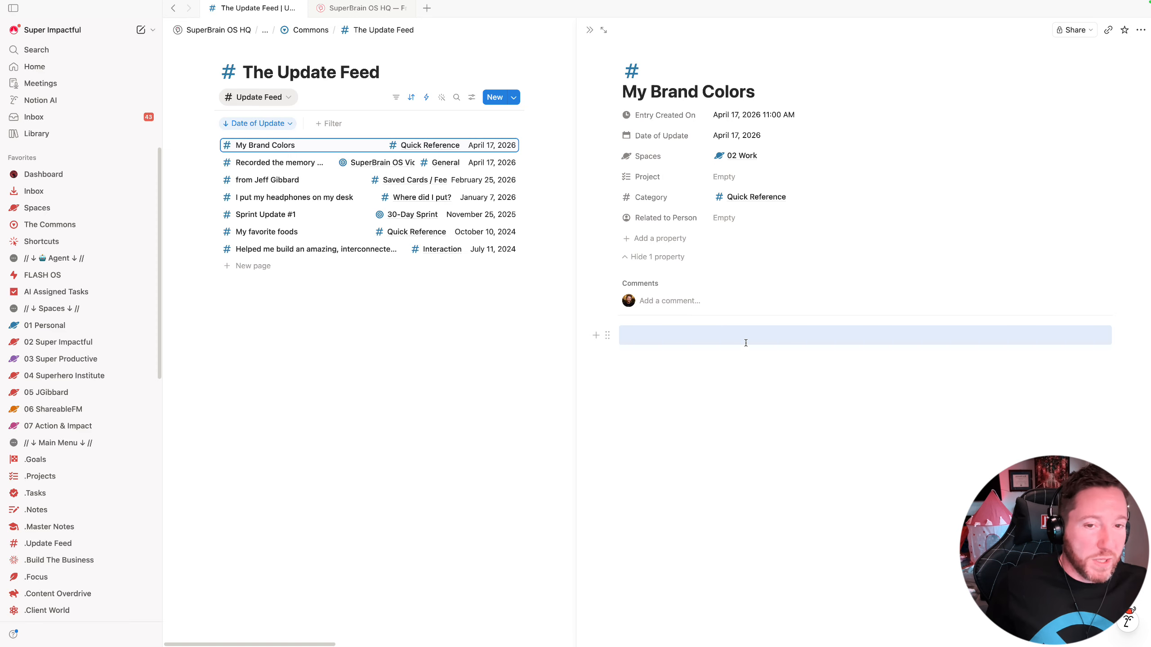
{"action": "left_click", "coordinate": [713, 339]}
{"action": "type", "text": "Superhero Red: "}
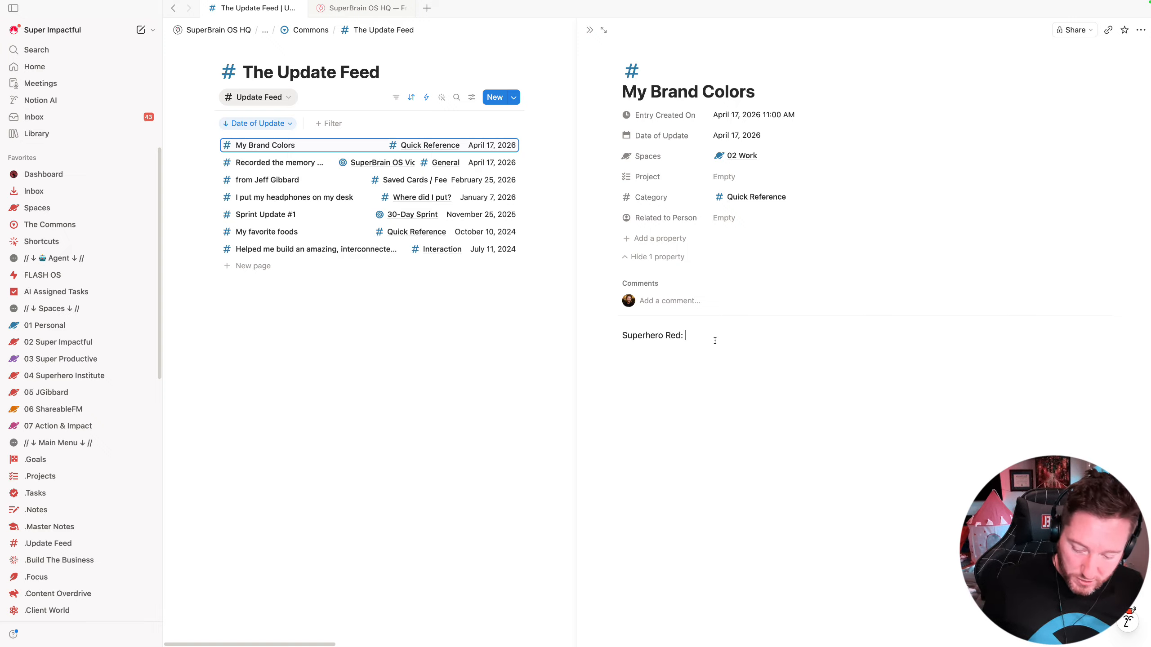
{"action": "type", "text": ";#SR"}
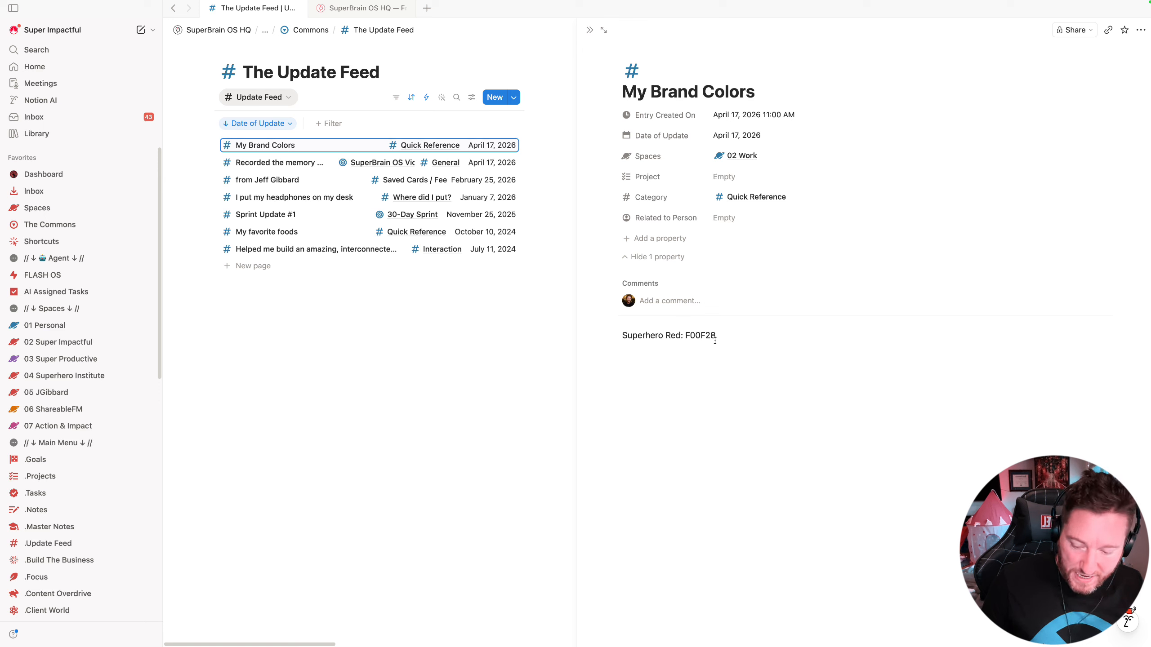
{"action": "key", "text": "Return"}
{"action": "type", "text": "Night"}
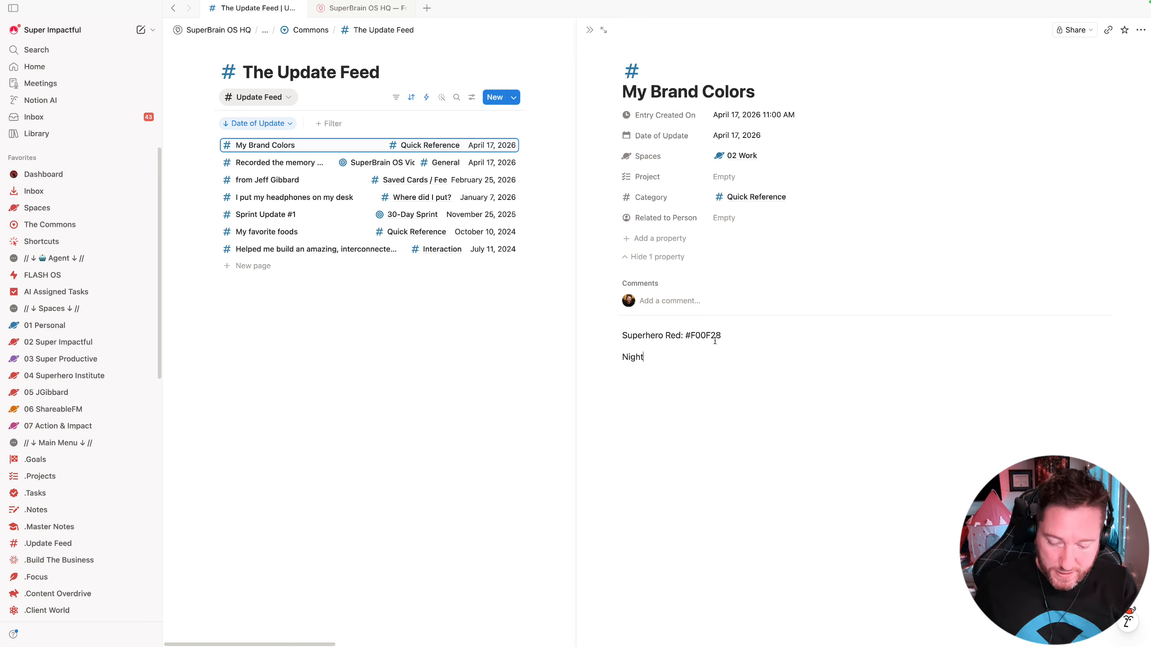
{"action": "type", "text": "wing Blue: "}
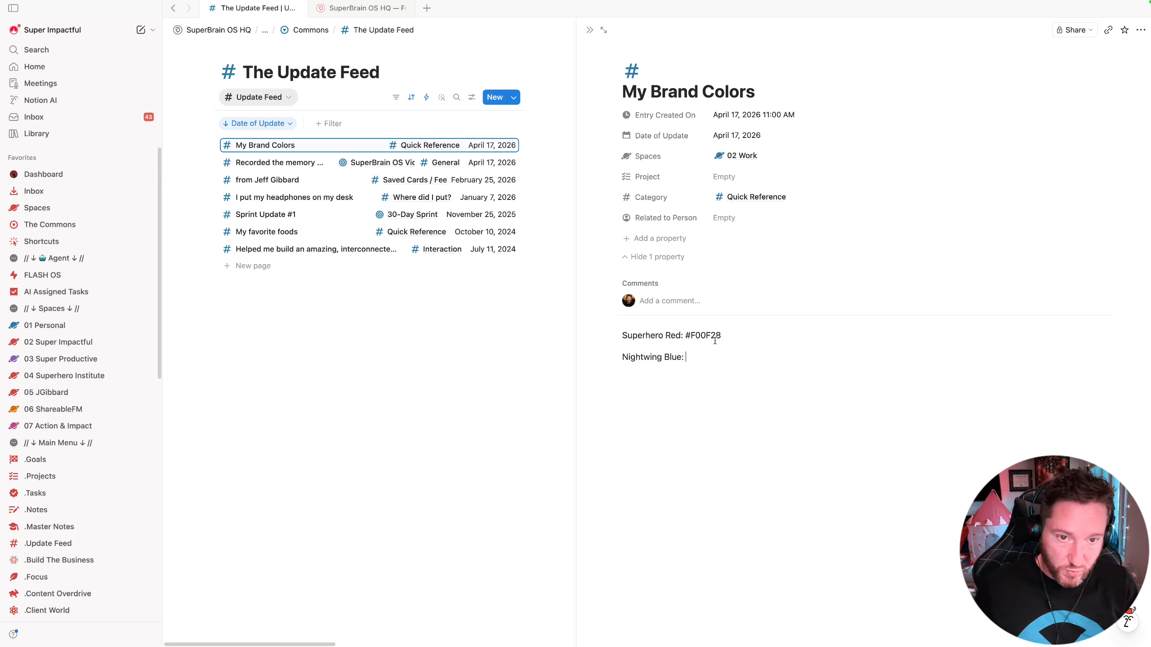
{"action": "type", "text": ";#"}
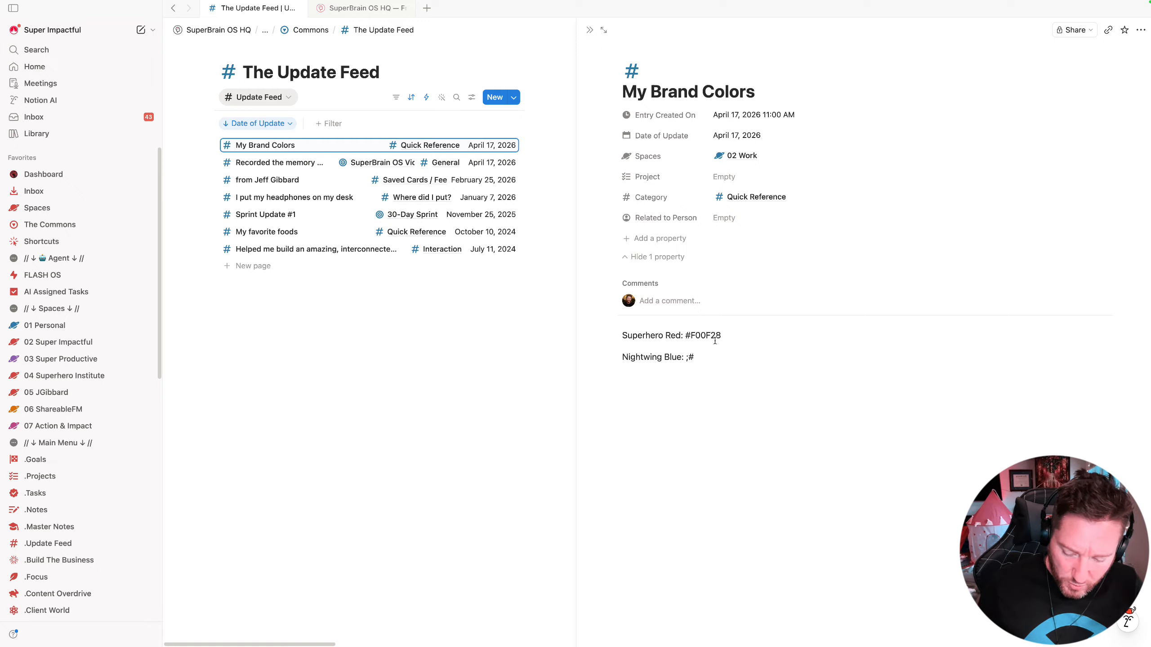
{"action": "type", "text": "nw009BDD"}
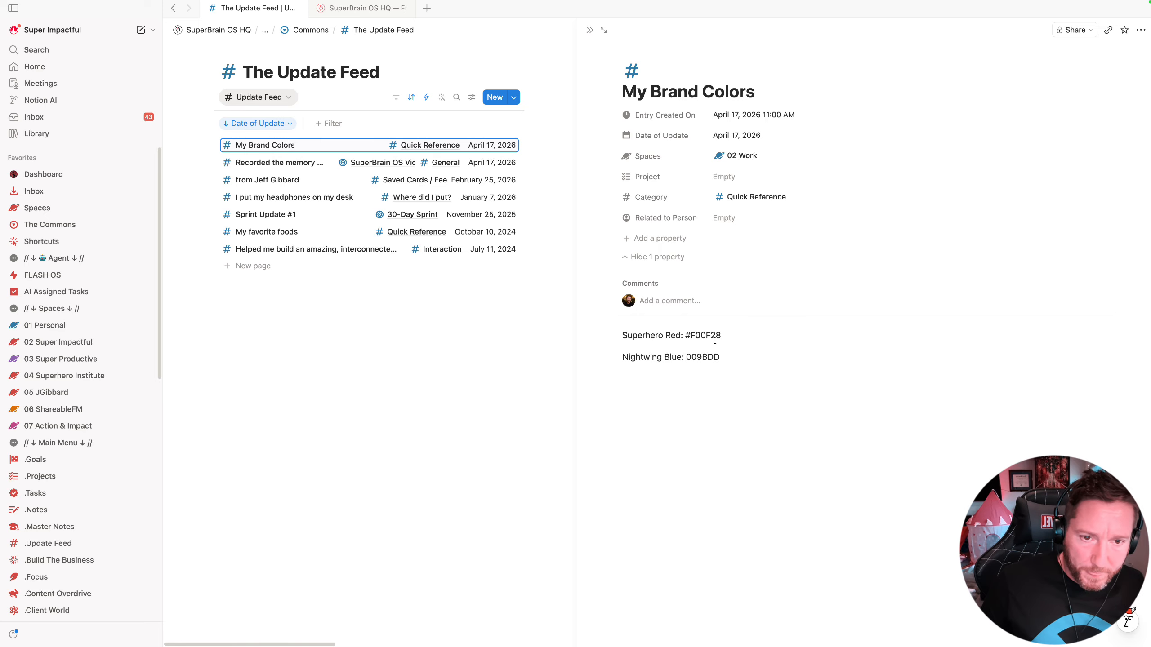
{"action": "type", "text": "#"}
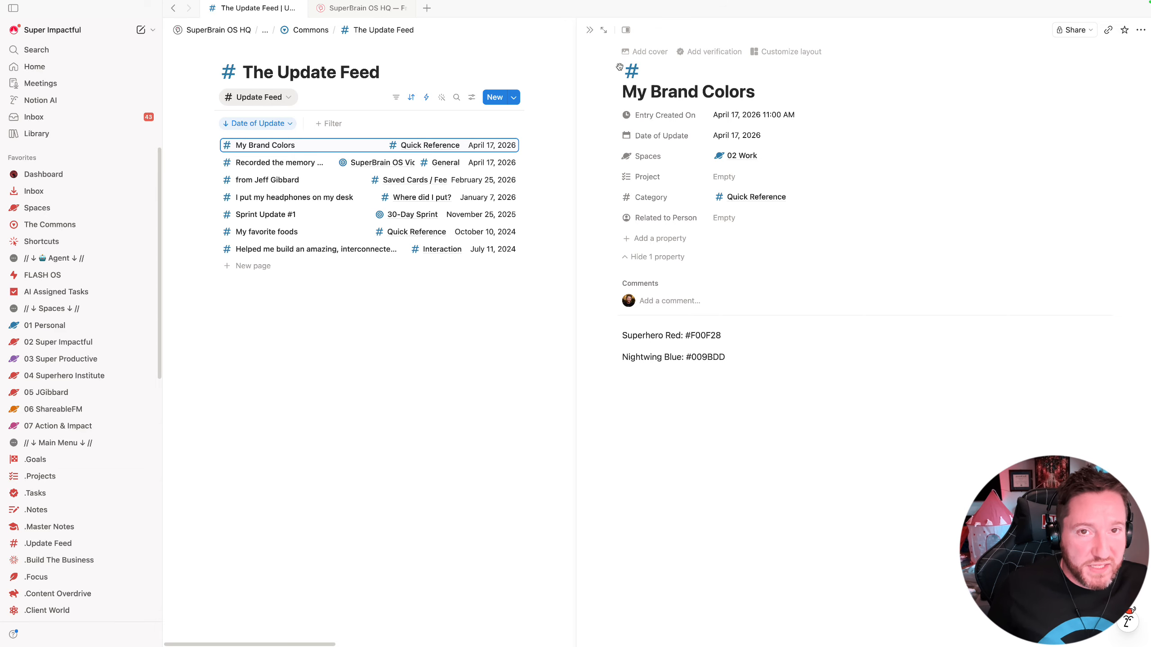
Close the My Brand Colors entry and switch to the Quick Reference view
{"action": "left_click", "coordinate": [589, 29]}
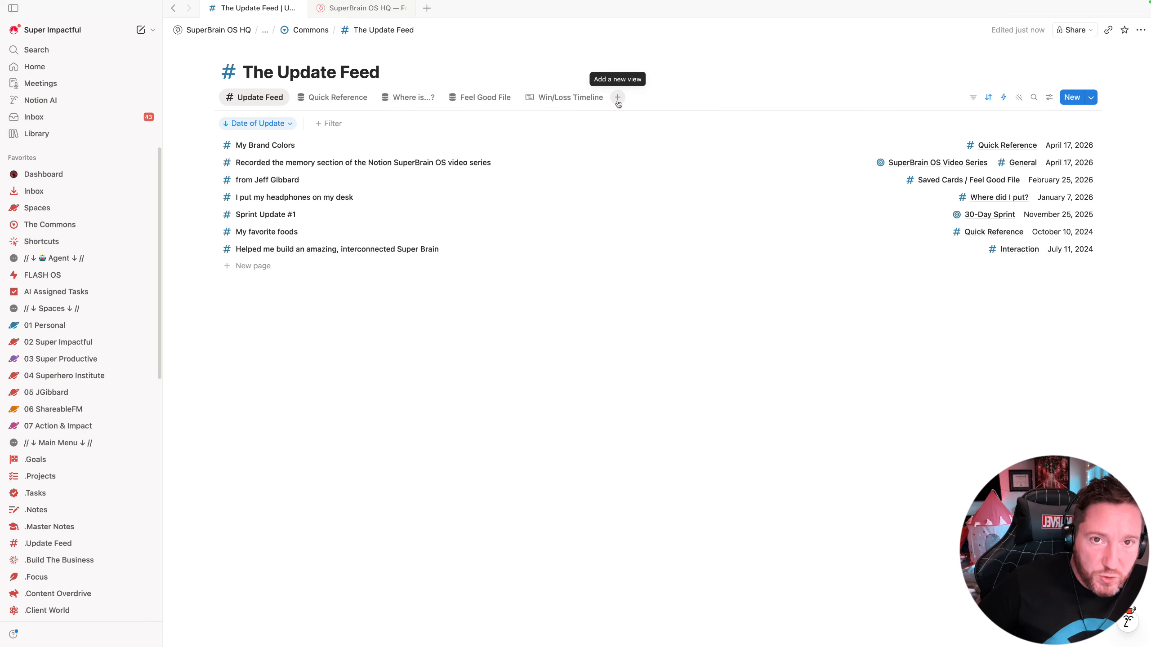
{"action": "left_click", "coordinate": [315, 98]}
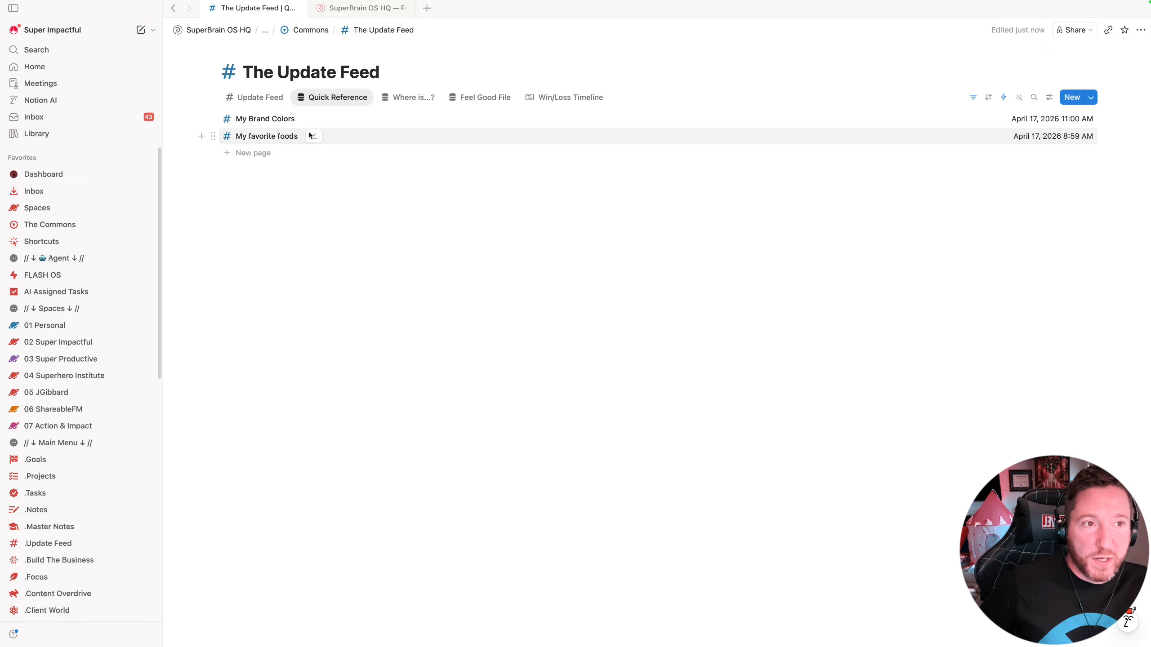
Group the Quick Reference view by Spaces
{"action": "left_click", "coordinate": [1049, 98]}
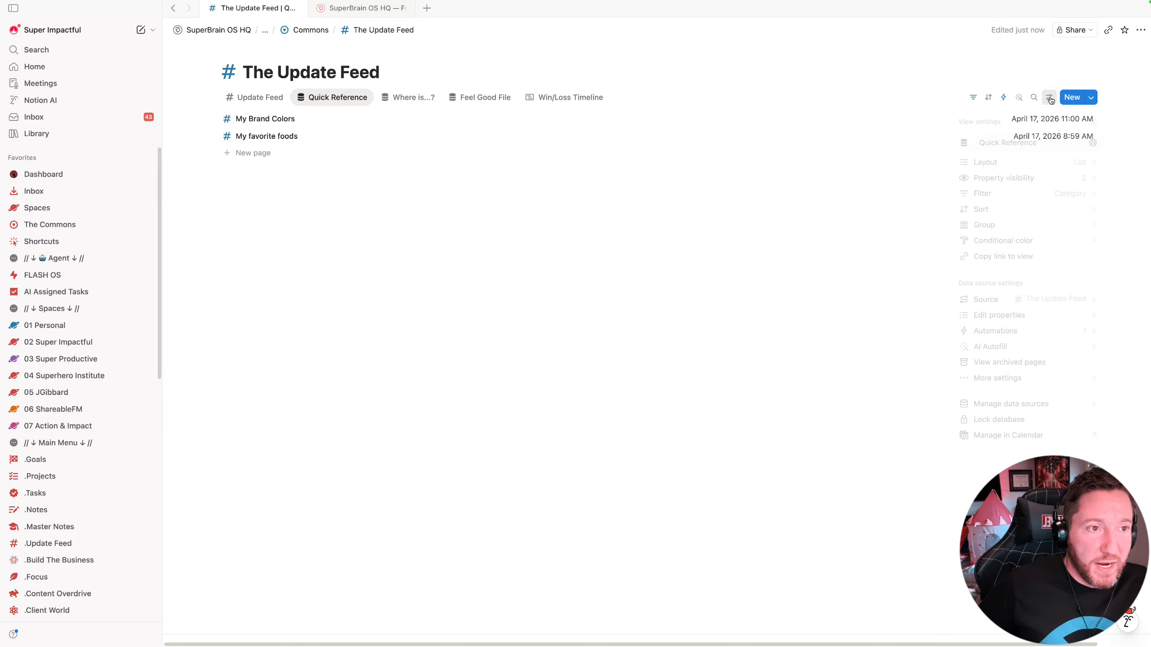
{"action": "left_click", "coordinate": [1043, 223]}
{"action": "left_click", "coordinate": [1012, 275]}
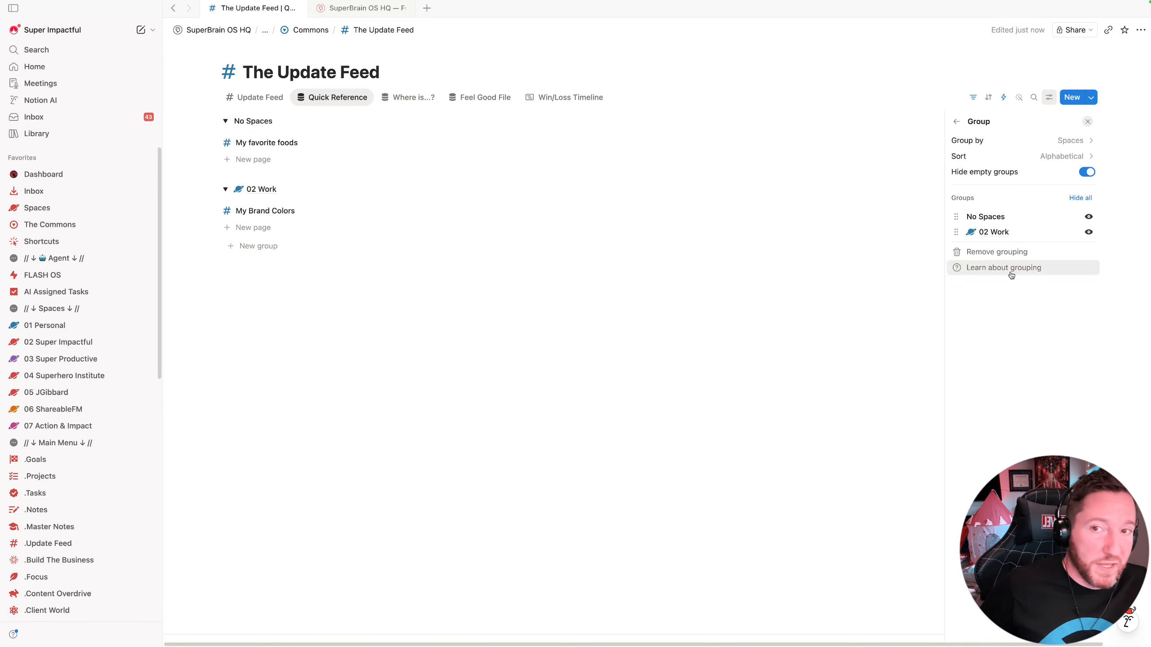
{"action": "left_click", "coordinate": [598, 390]}
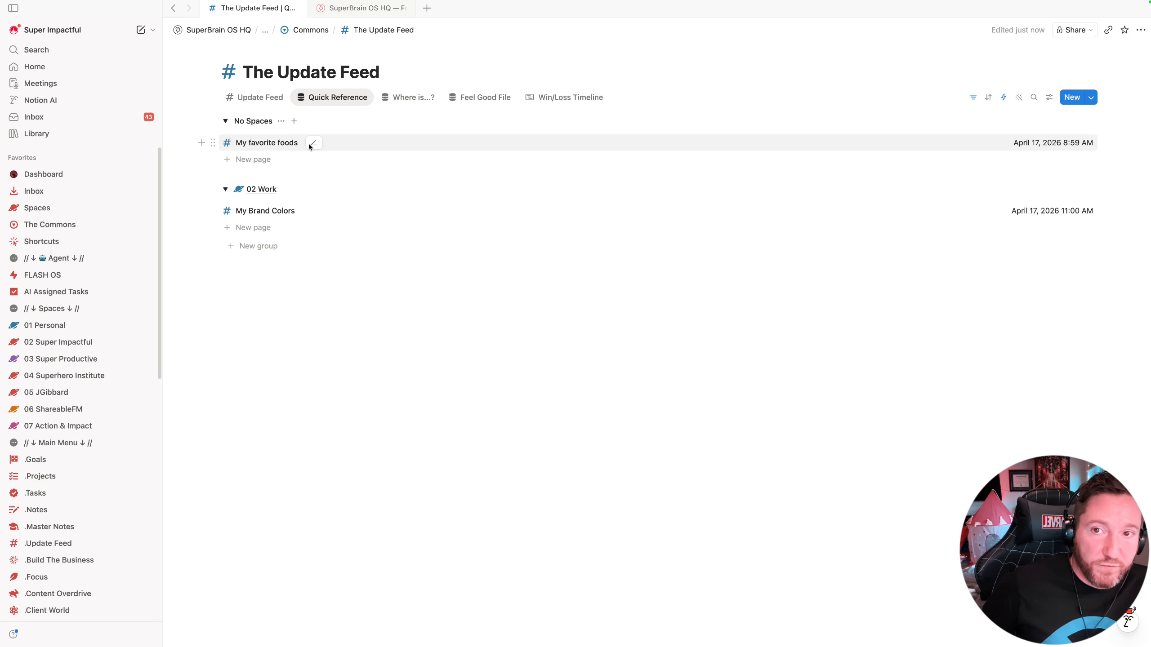
Assign the "My favorite foods" entry to the 01 Personal space and close the entry
{"action": "left_click", "coordinate": [310, 145]}
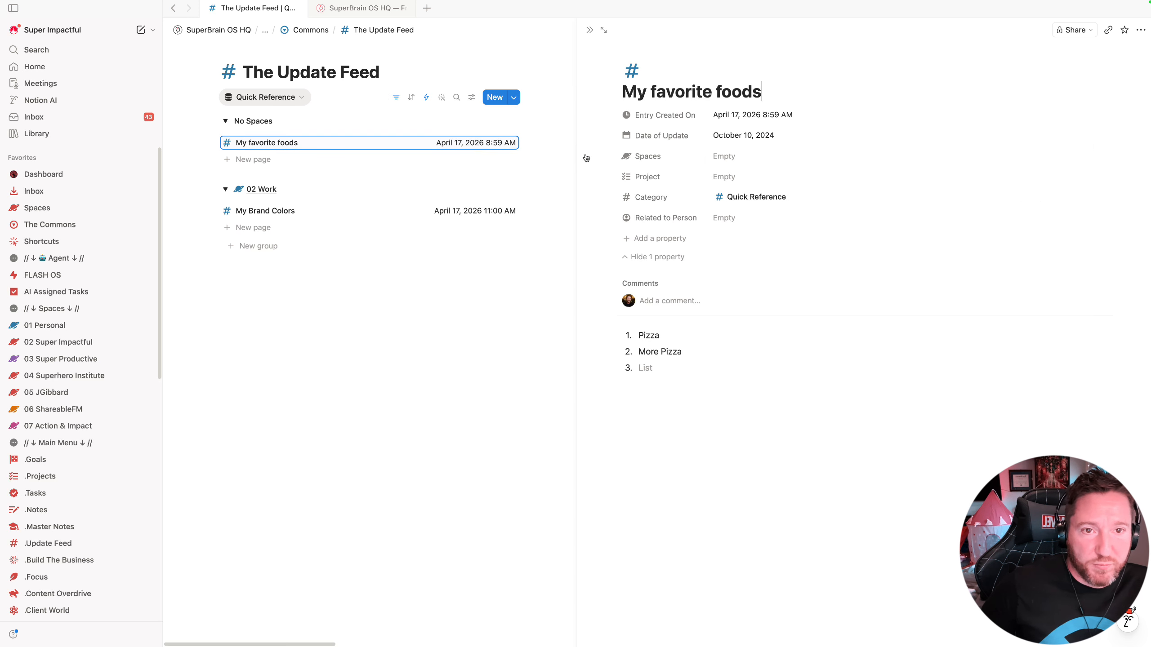
{"action": "left_click", "coordinate": [726, 156]}
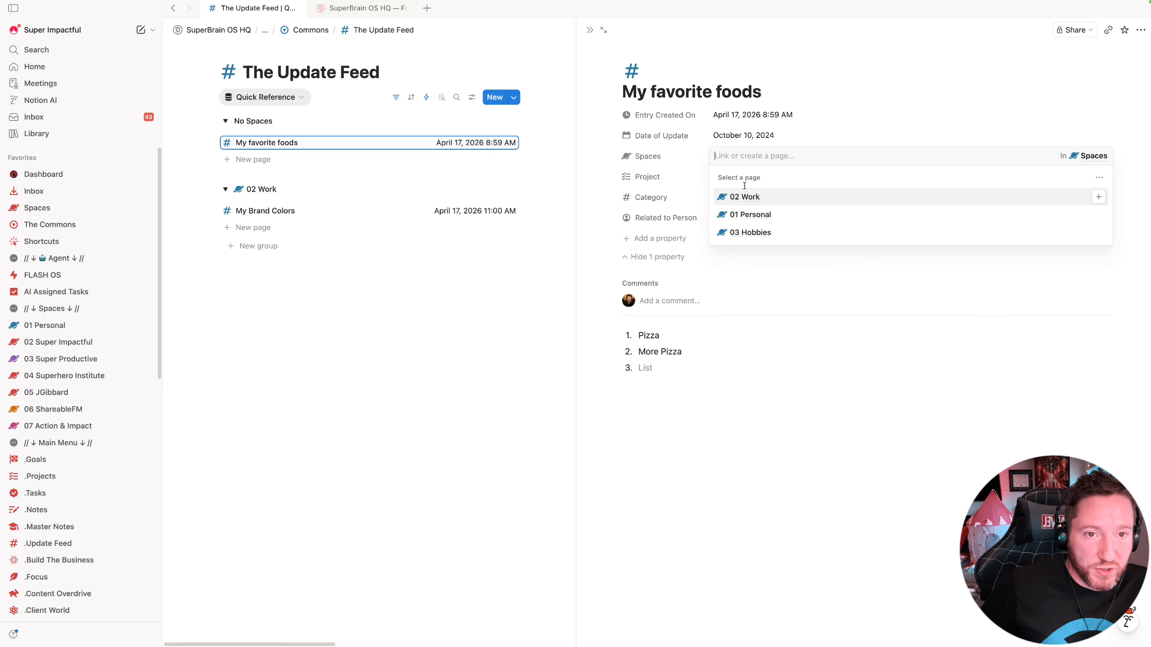
{"action": "left_click", "coordinate": [743, 216]}
{"action": "left_click", "coordinate": [454, 334]}
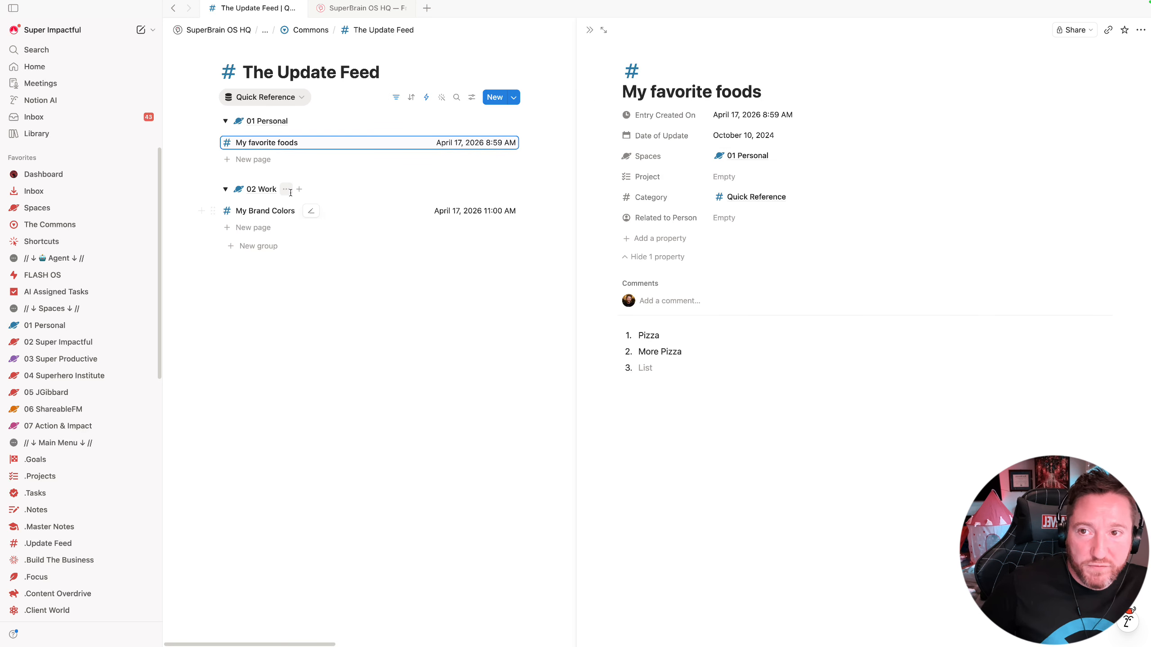
{"action": "left_click", "coordinate": [588, 31]}
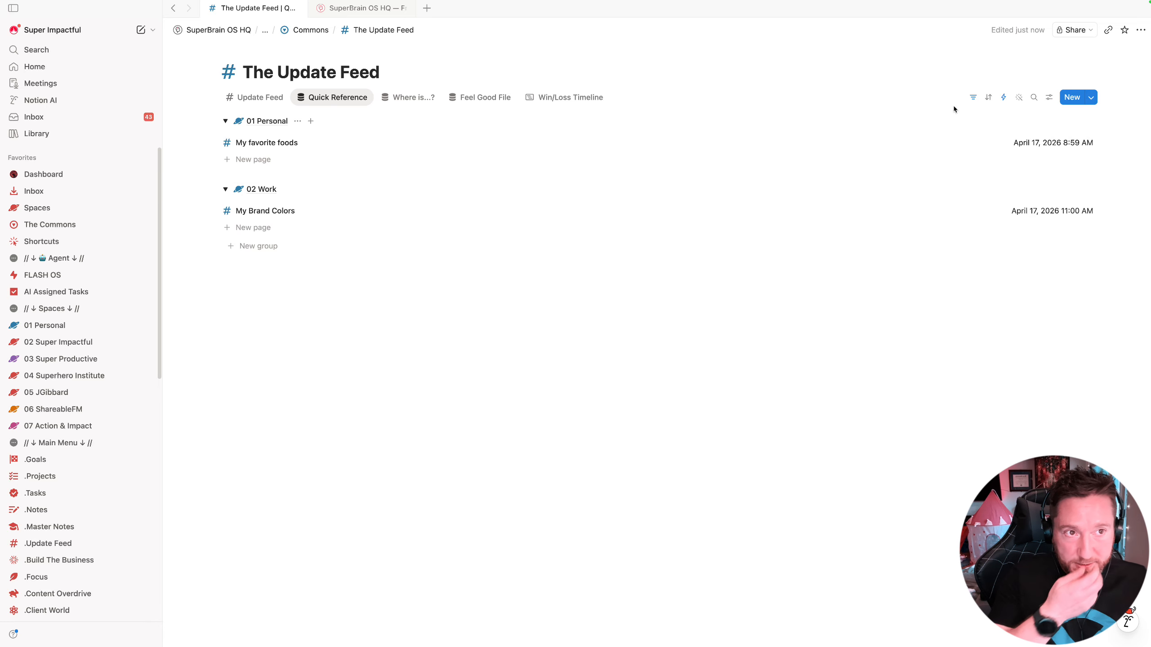
Remove the Spaces grouping from the Quick Reference view
{"action": "left_click", "coordinate": [1049, 97]}
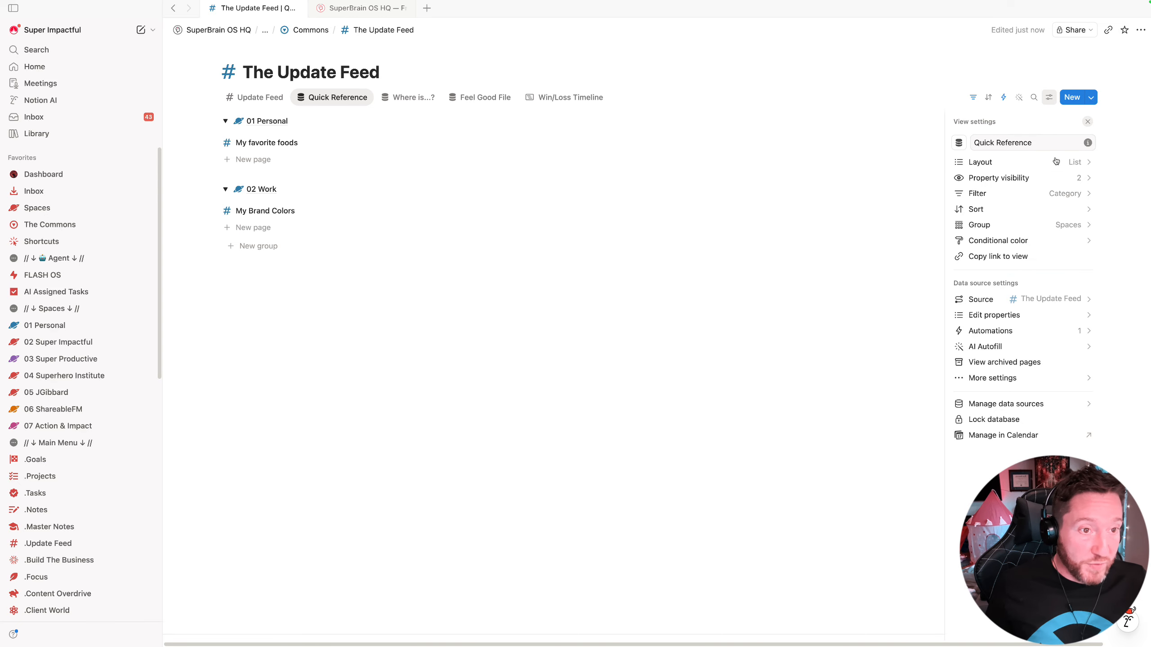
{"action": "left_click", "coordinate": [1071, 225]}
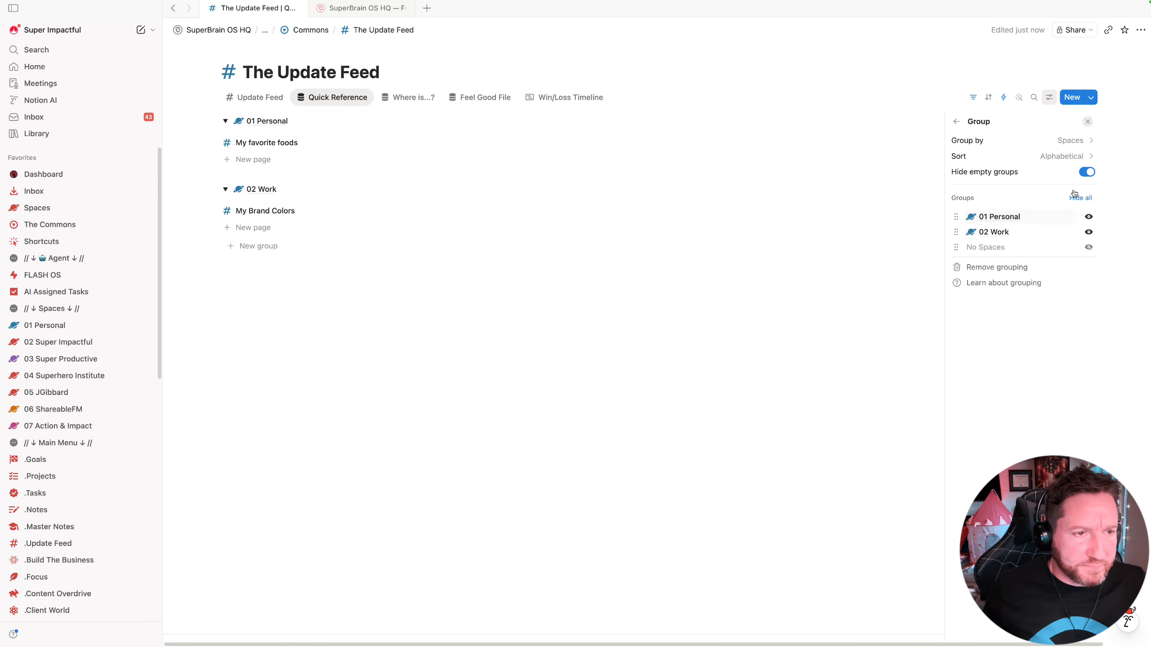
{"action": "left_click", "coordinate": [1073, 144]}
{"action": "left_click", "coordinate": [1021, 167]}
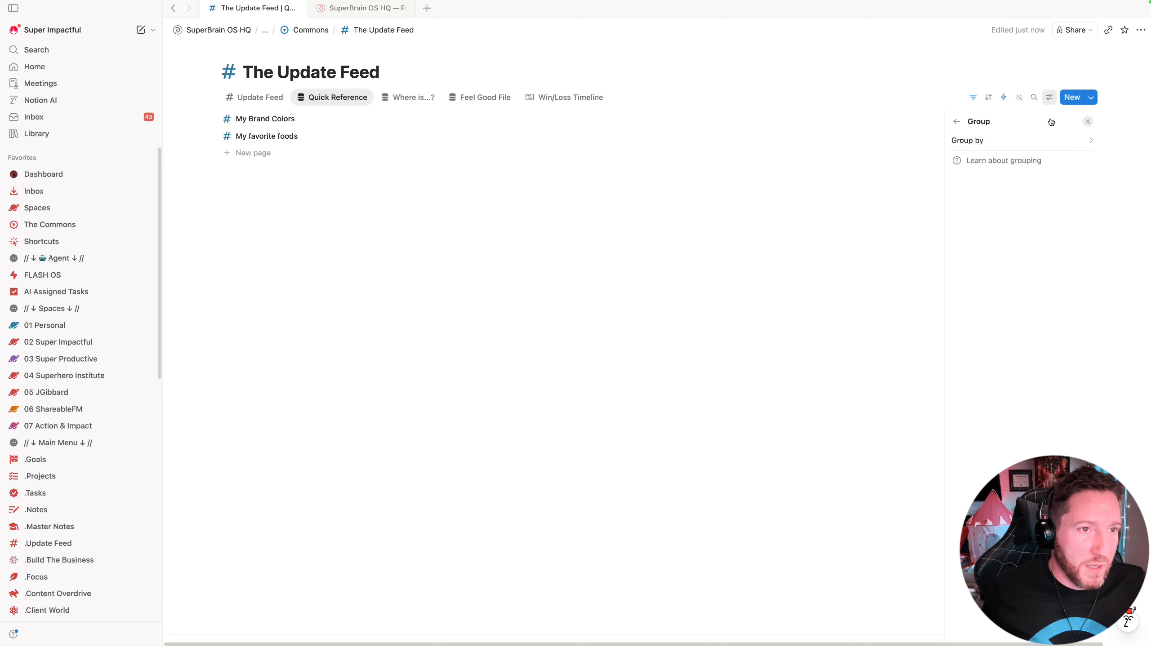
{"action": "left_click", "coordinate": [956, 122]}
{"action": "left_click", "coordinate": [811, 263]}
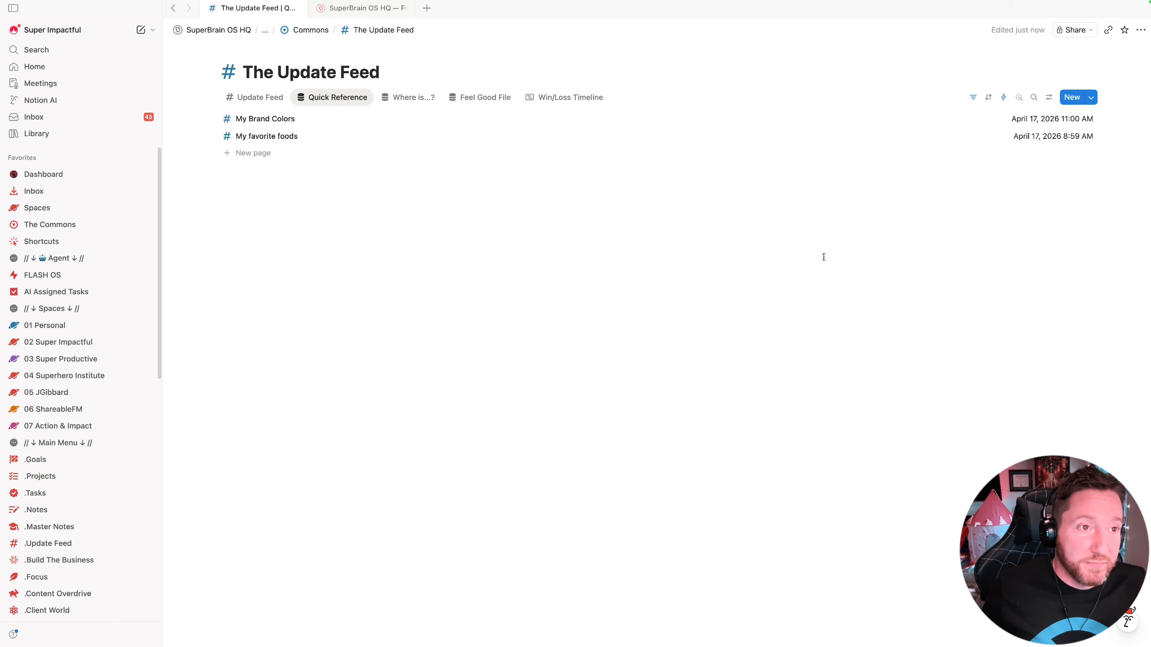
Show the Spaces property in the Quick Reference list and return to the Update Feed view
{"action": "left_click", "coordinate": [1048, 97]}
{"action": "left_click", "coordinate": [1040, 178]}
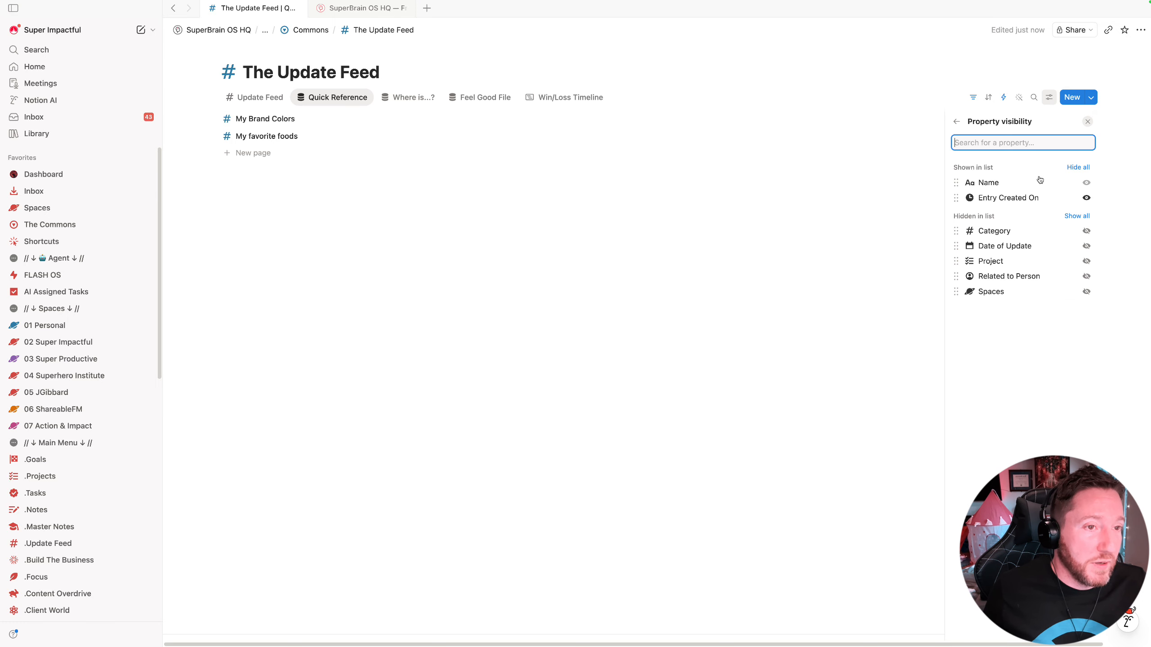
{"action": "left_click", "coordinate": [1084, 291]}
{"action": "left_click", "coordinate": [821, 343]}
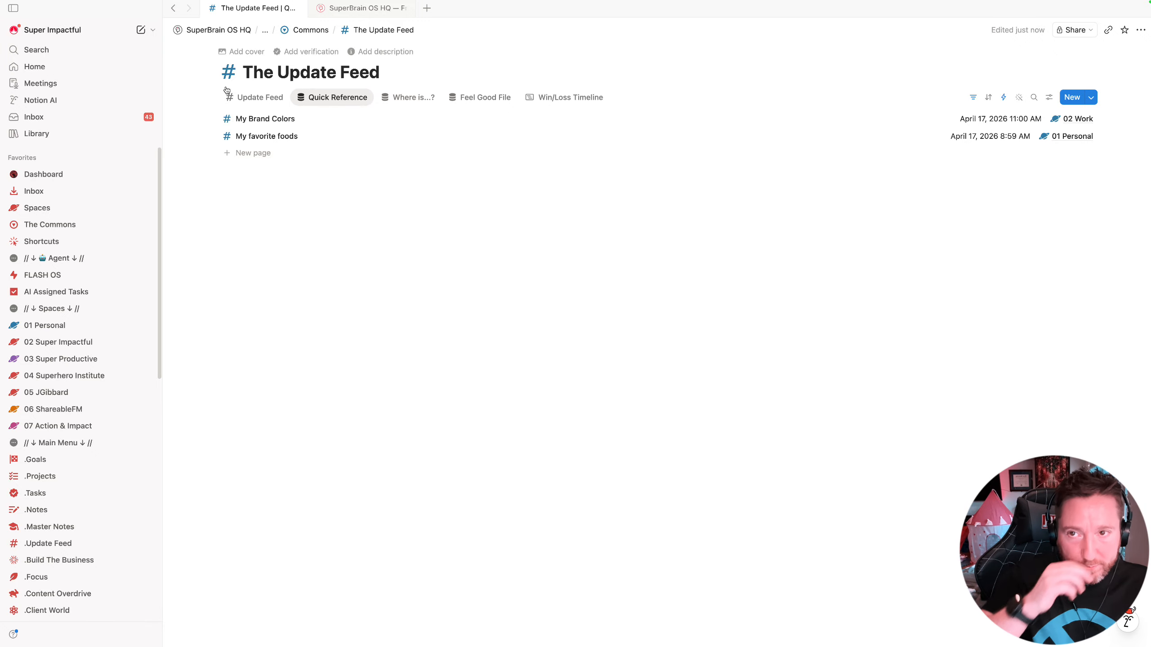
{"action": "left_click", "coordinate": [238, 101]}
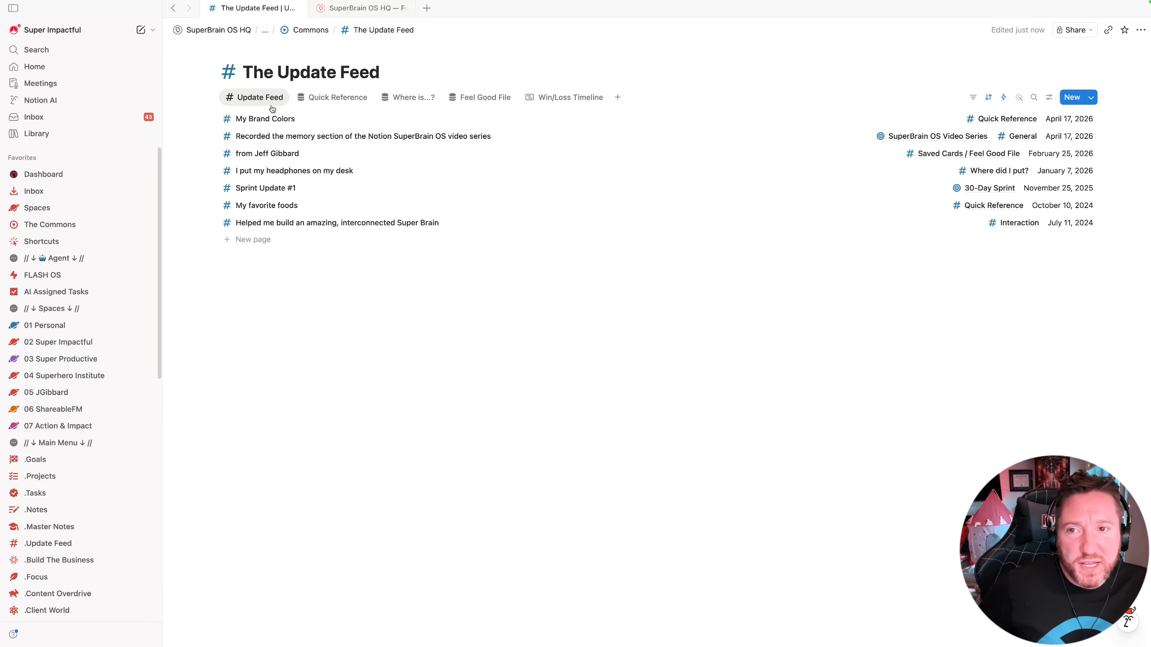
Examine the "I put my headphones on my desk" entry in the Update Feed and Where is...? views, ending on the Update Feed view
{"action": "left_click", "coordinate": [284, 171]}
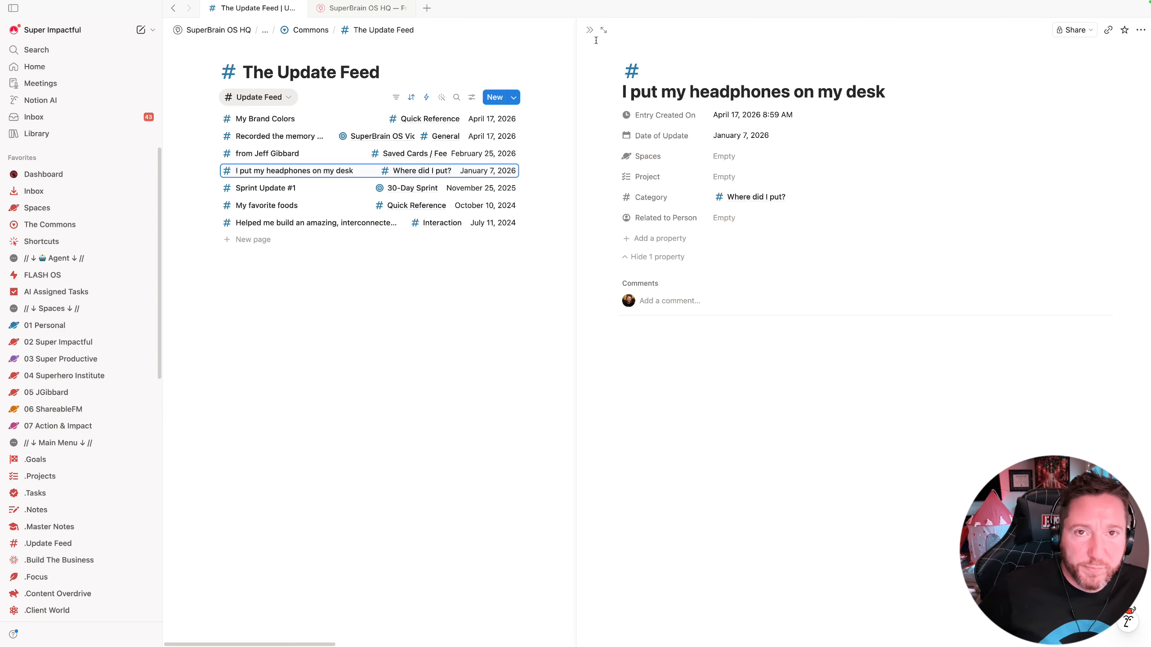
{"action": "left_click", "coordinate": [480, 362]}
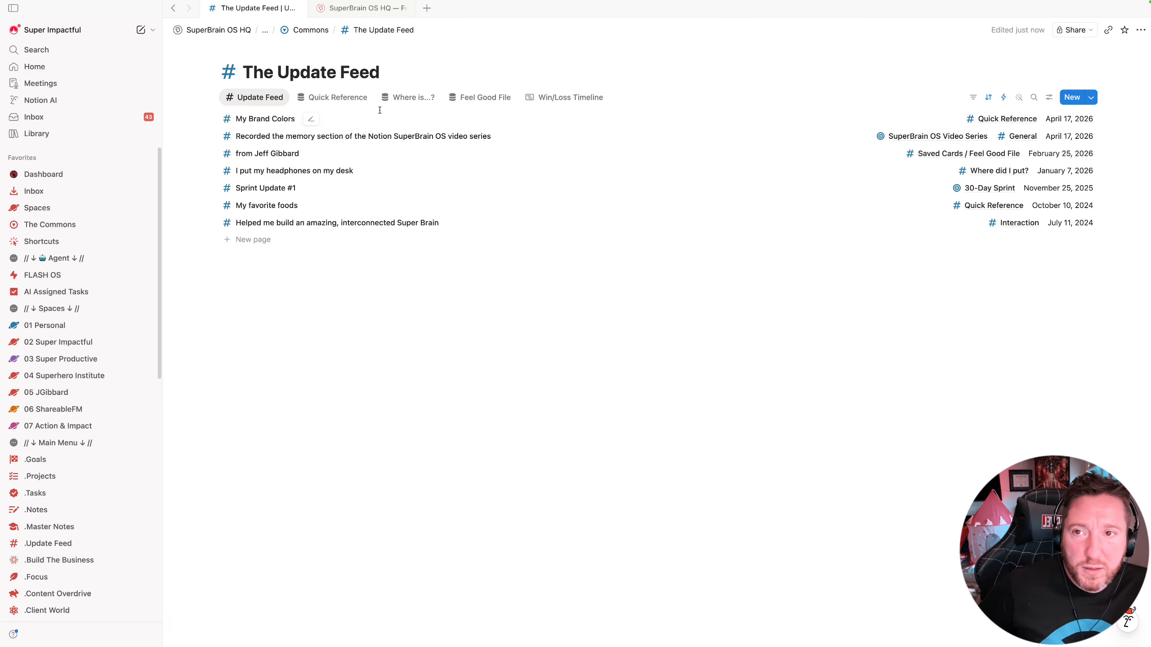
{"action": "left_click", "coordinate": [410, 98]}
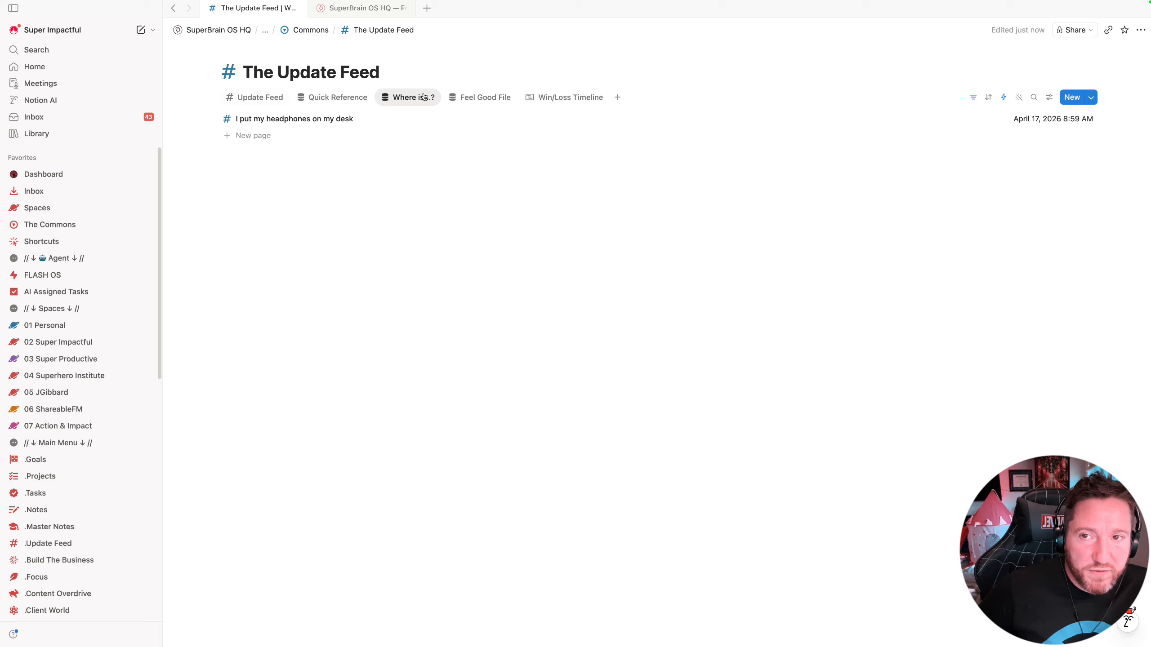
{"action": "left_click", "coordinate": [303, 119]}
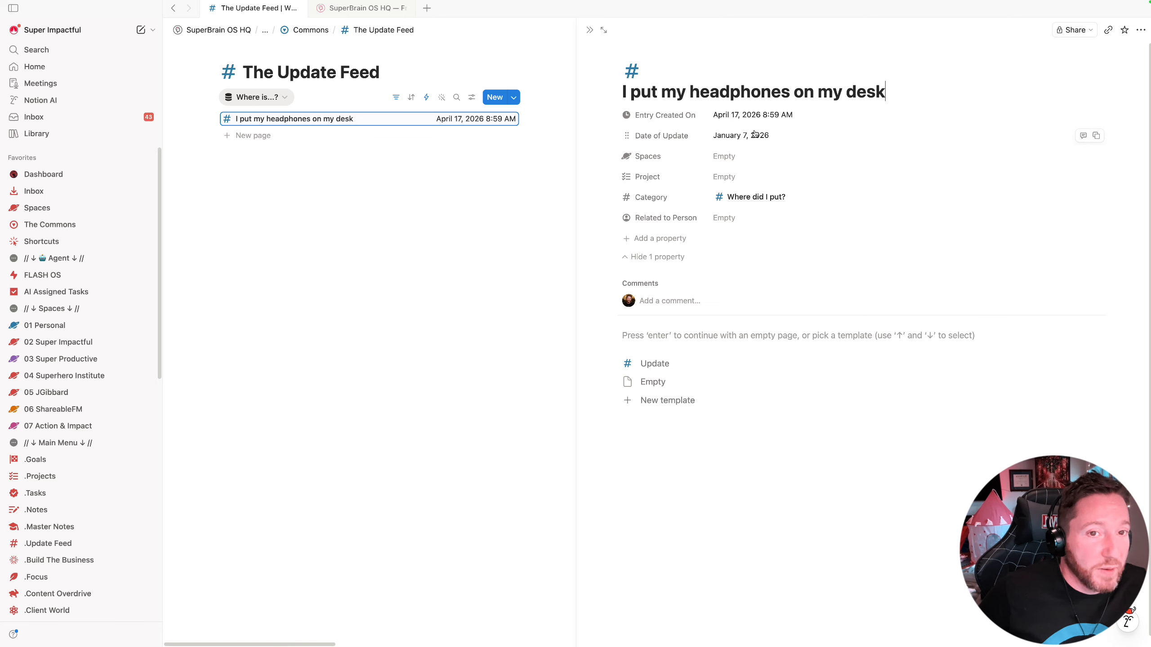
{"action": "left_click", "coordinate": [589, 30]}
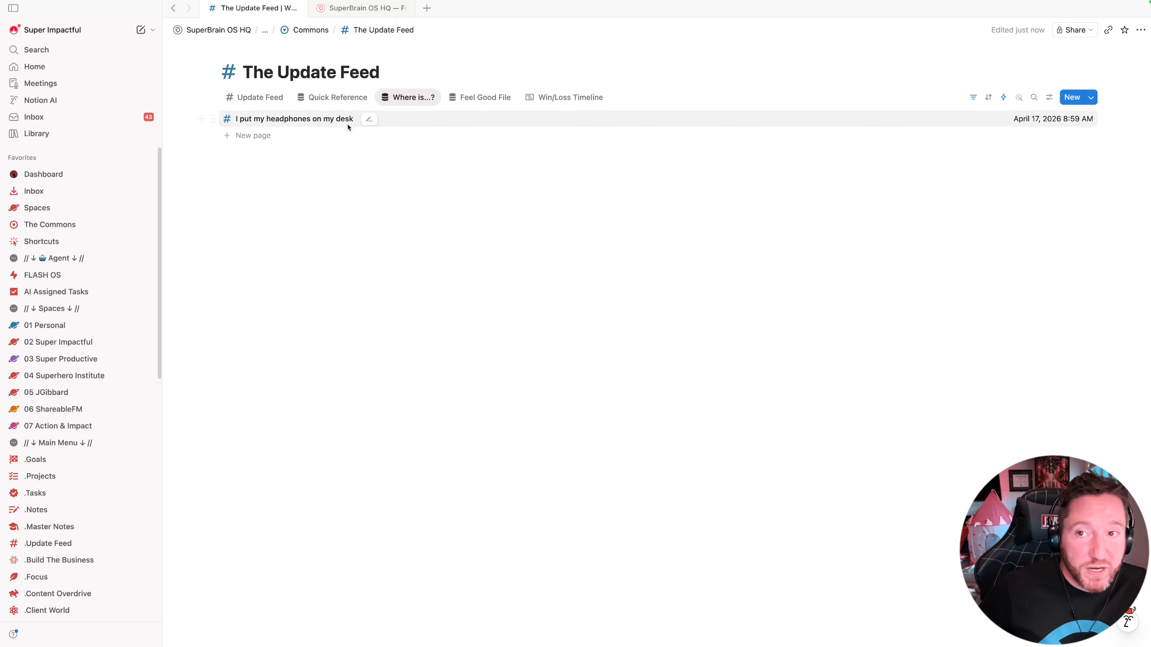
{"action": "left_click", "coordinate": [265, 97]}
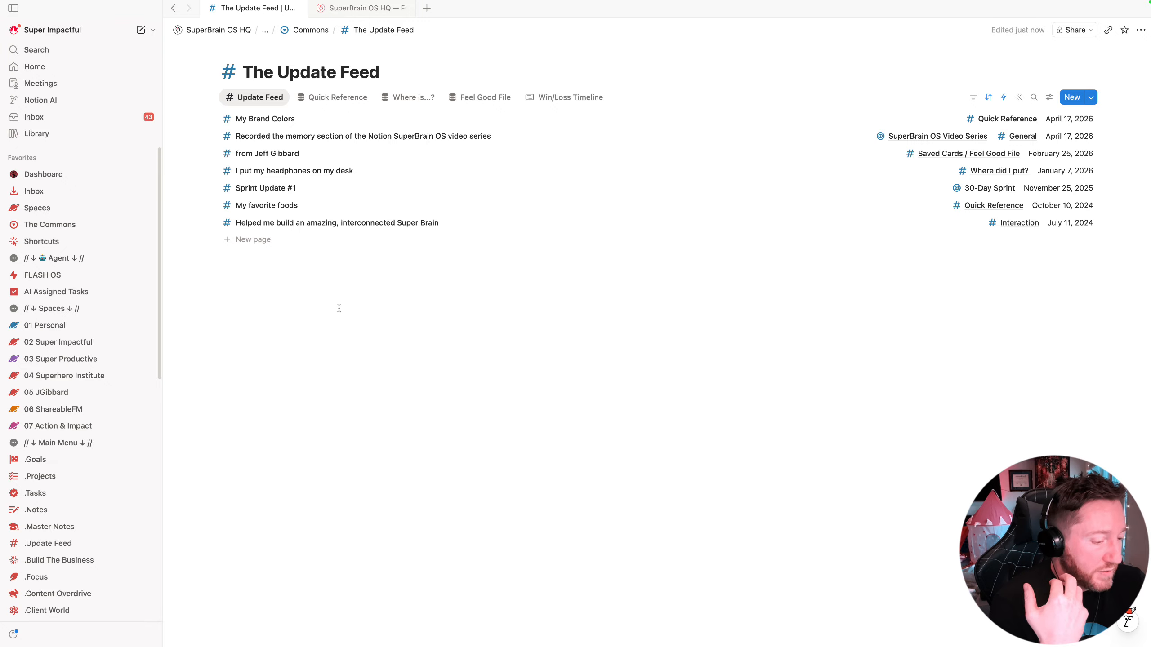
Open the Saved Cards / Feel Good File entry dated February 25, 2026 and try adding a quote block below its message
{"action": "left_click", "coordinate": [268, 154]}
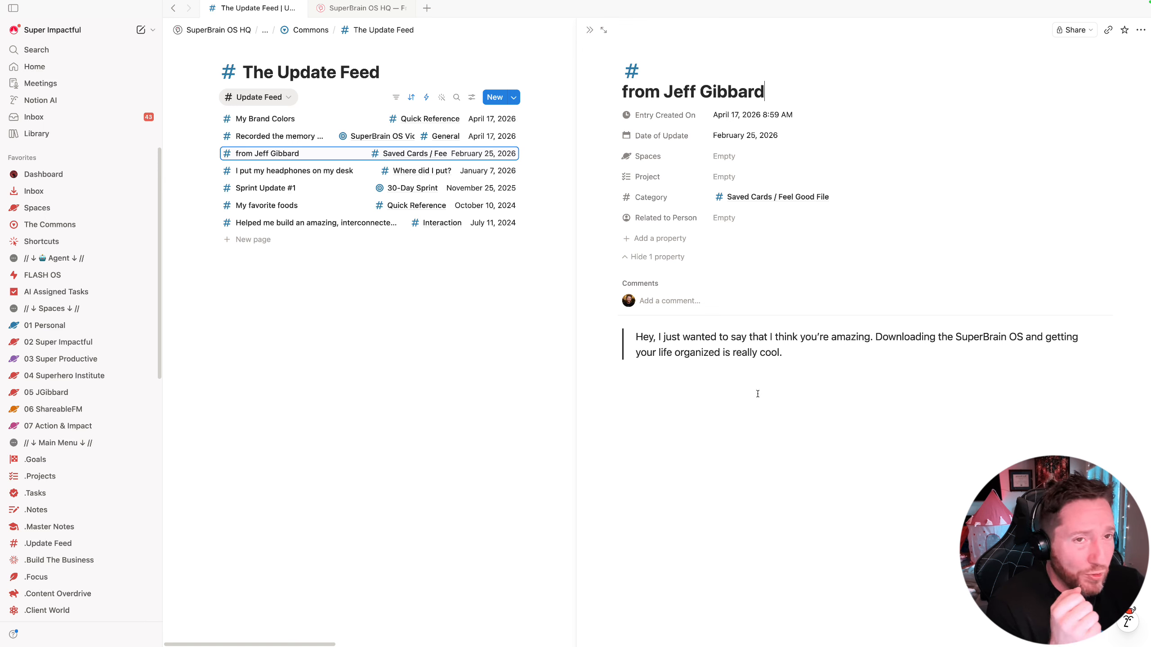
{"action": "left_click", "coordinate": [716, 386]}
{"action": "type", "text": "/quot"}
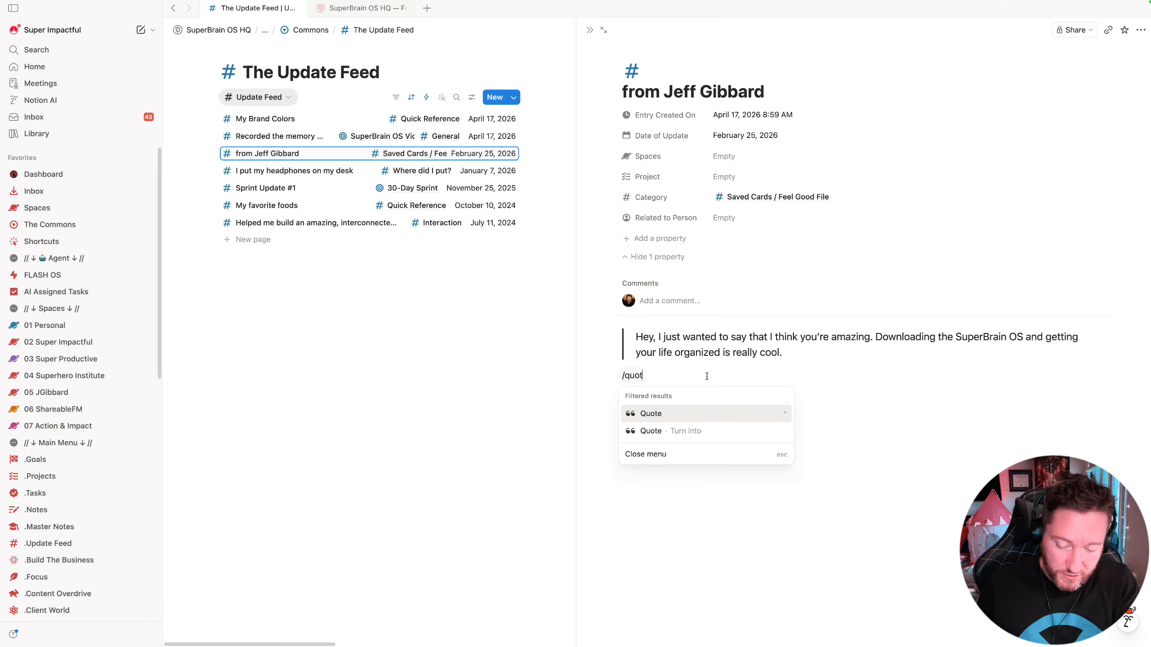
{"action": "key", "text": "Return"}
{"action": "key", "text": "BackSpace"}
{"action": "key", "text": "BackSpace"}
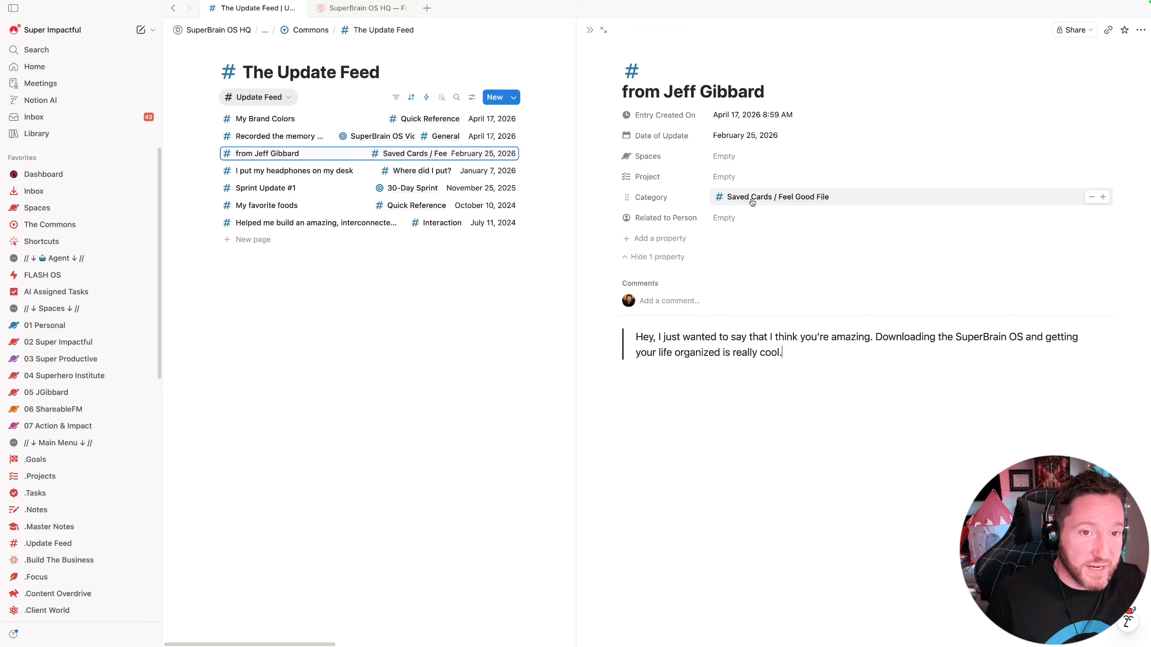
Show the Feel Good File view, read the message in its saved entry and close the entry
{"action": "left_click", "coordinate": [288, 97]}
{"action": "left_click", "coordinate": [290, 189]}
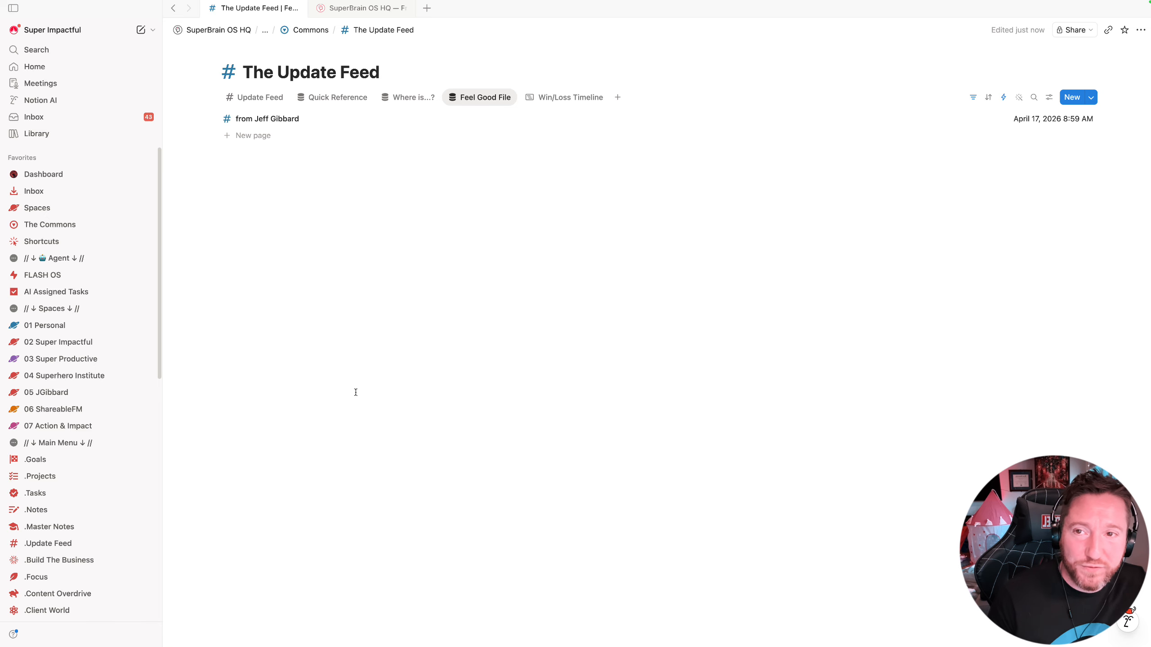
{"action": "left_click", "coordinate": [267, 118]}
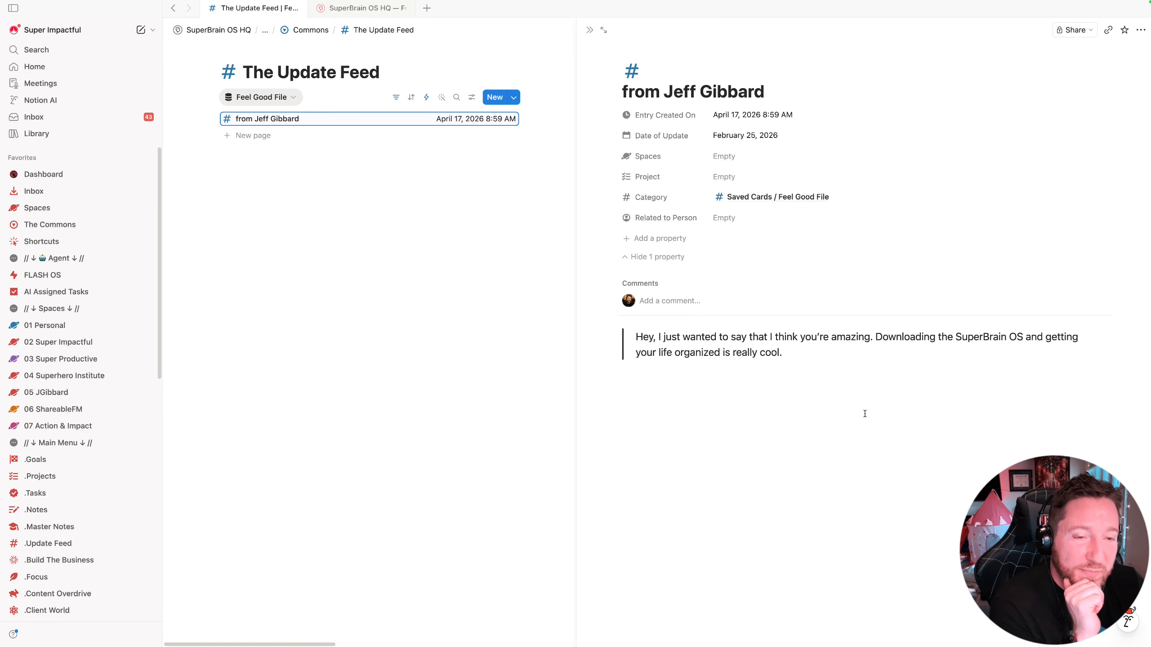
{"action": "left_click", "coordinate": [589, 30]}
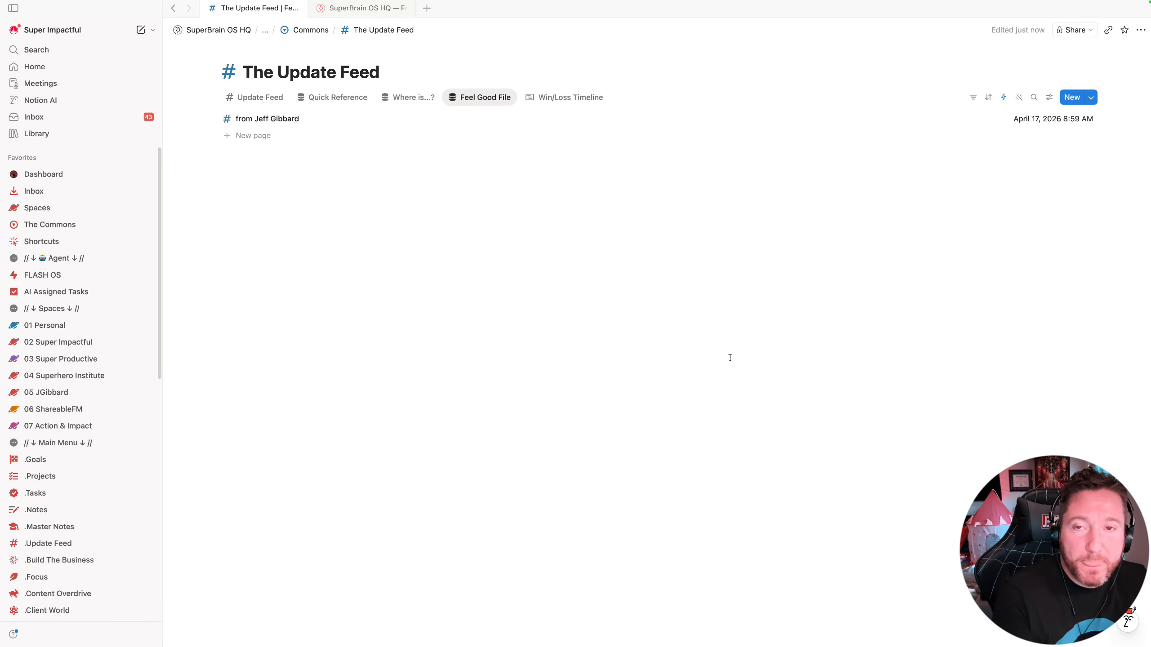
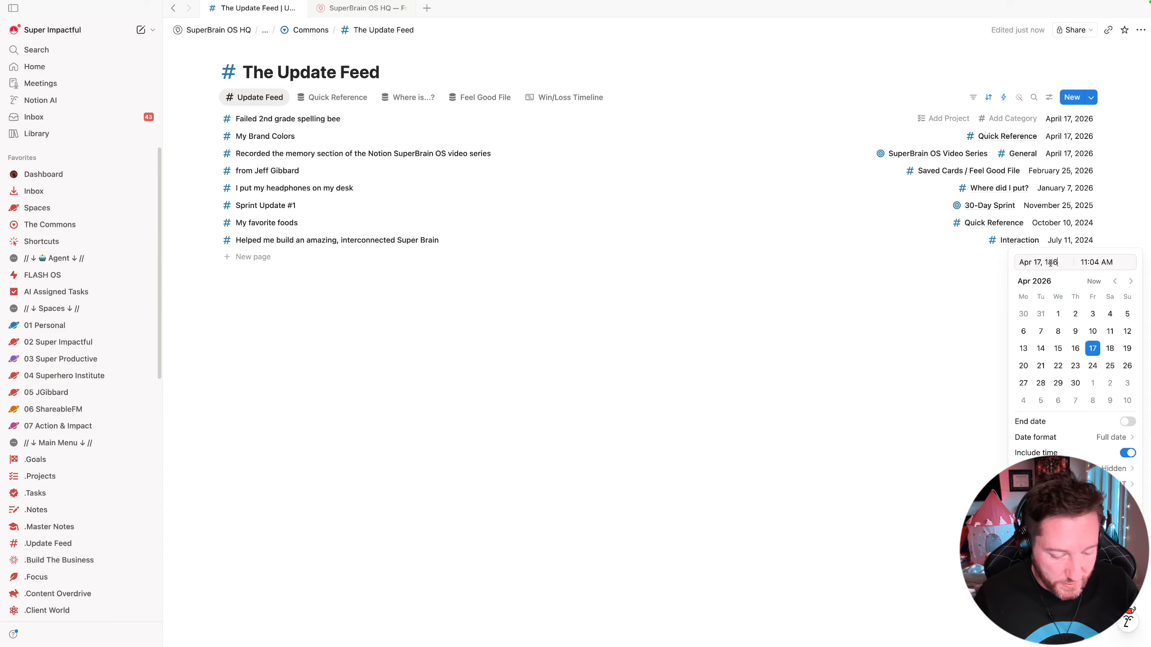
Set the "Failed 2nd grade spelling bee" entry's date to April 17, 1986 and its category to Regret
{"action": "key", "text": "Return"}
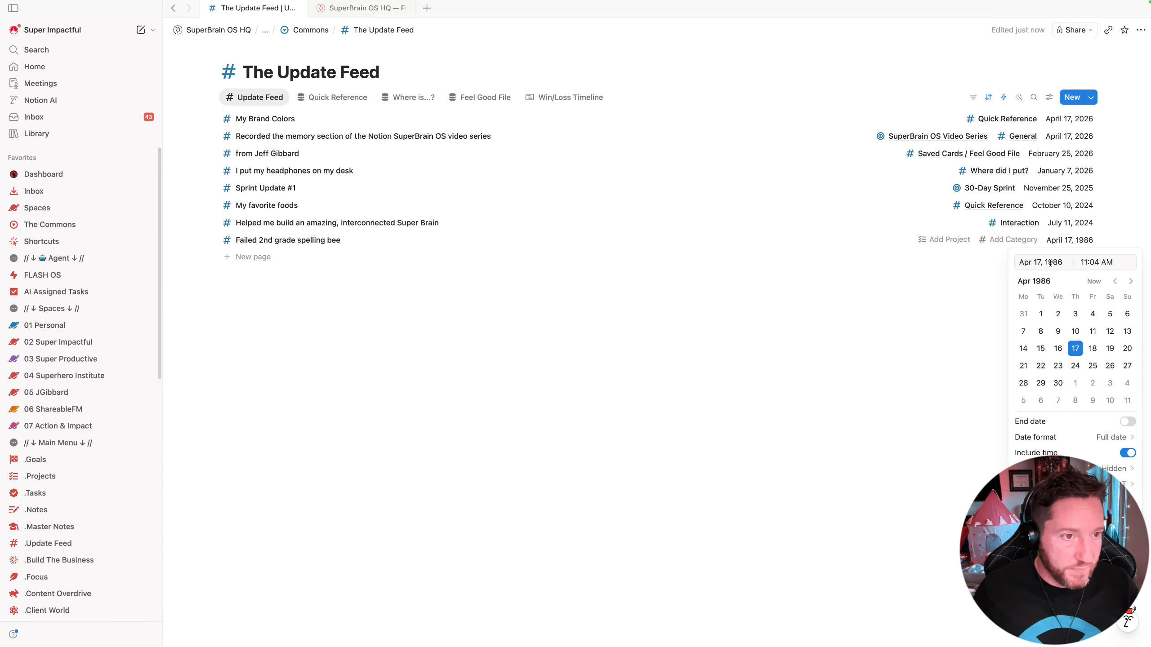
{"action": "left_click", "coordinate": [963, 361]}
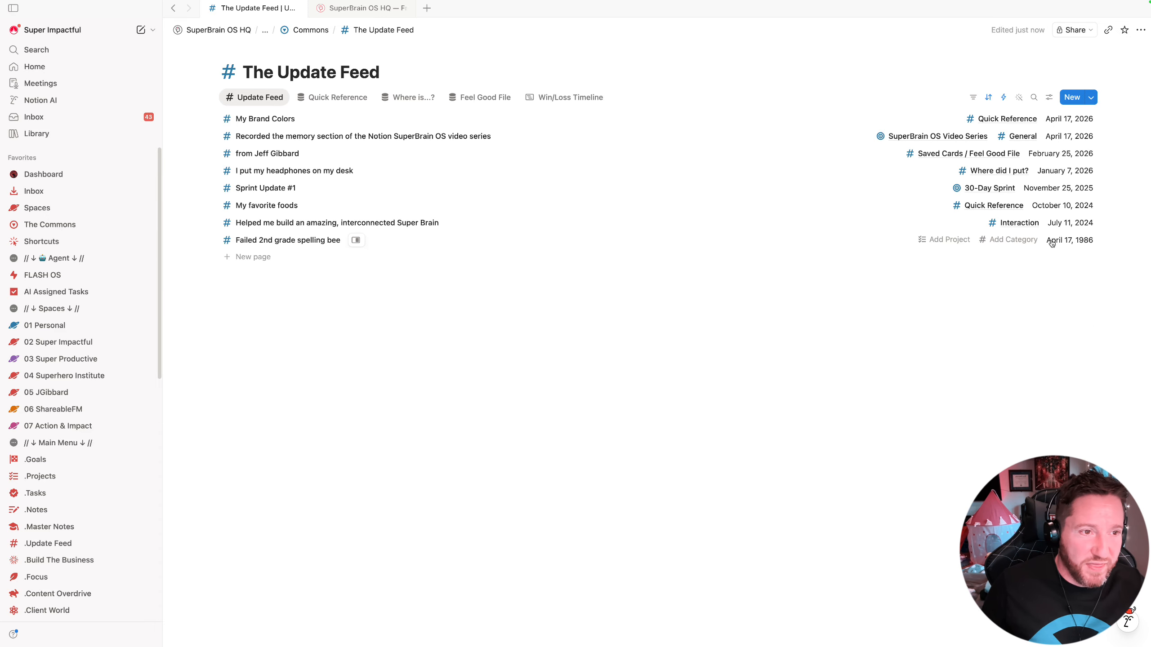
{"action": "left_click", "coordinate": [1013, 238]}
{"action": "scroll", "coordinate": [952, 358], "scroll_direction": "down", "scroll_amount": 3}
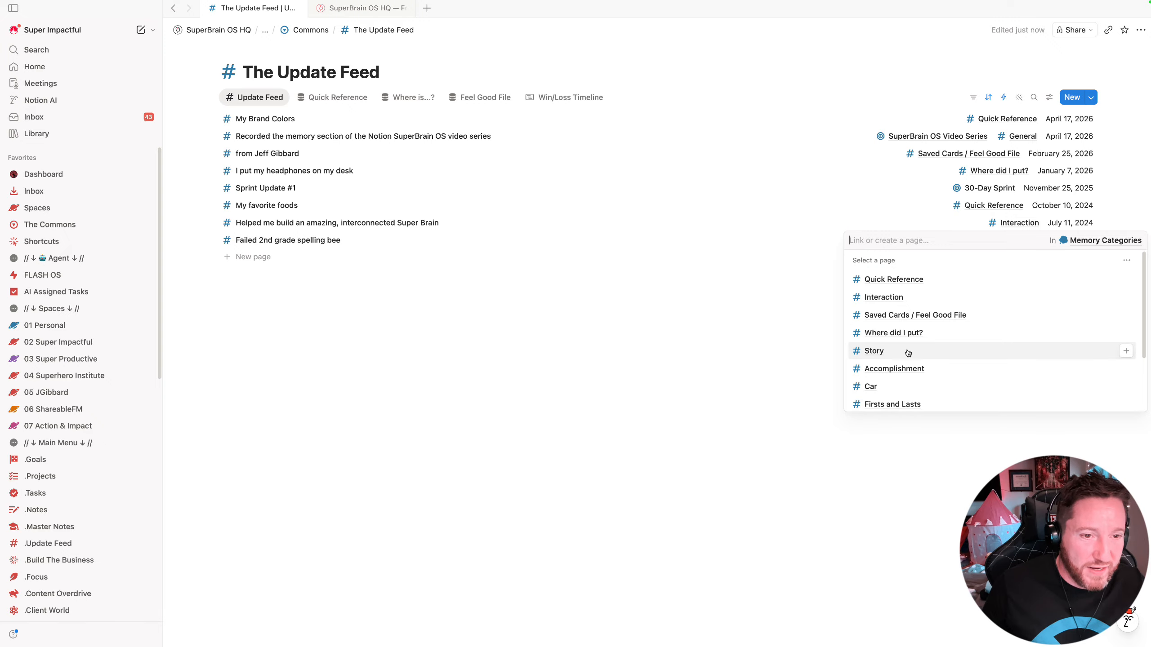
{"action": "left_click", "coordinate": [881, 344]}
{"action": "left_click", "coordinate": [725, 397]}
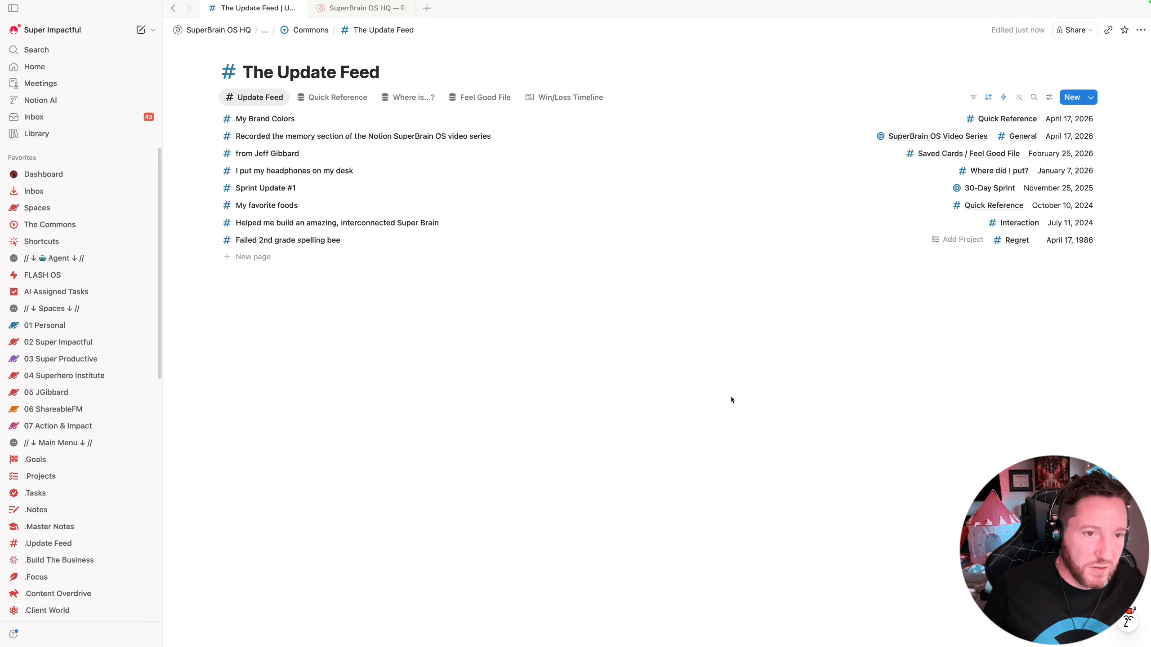
Add an entry titled "Make my biggest donation yet to Pathways to Housing PA" to the Update Feed
{"action": "left_click", "coordinate": [252, 258]}
{"action": "type", "text": "Update"}
{"action": "key", "text": "super+a"}
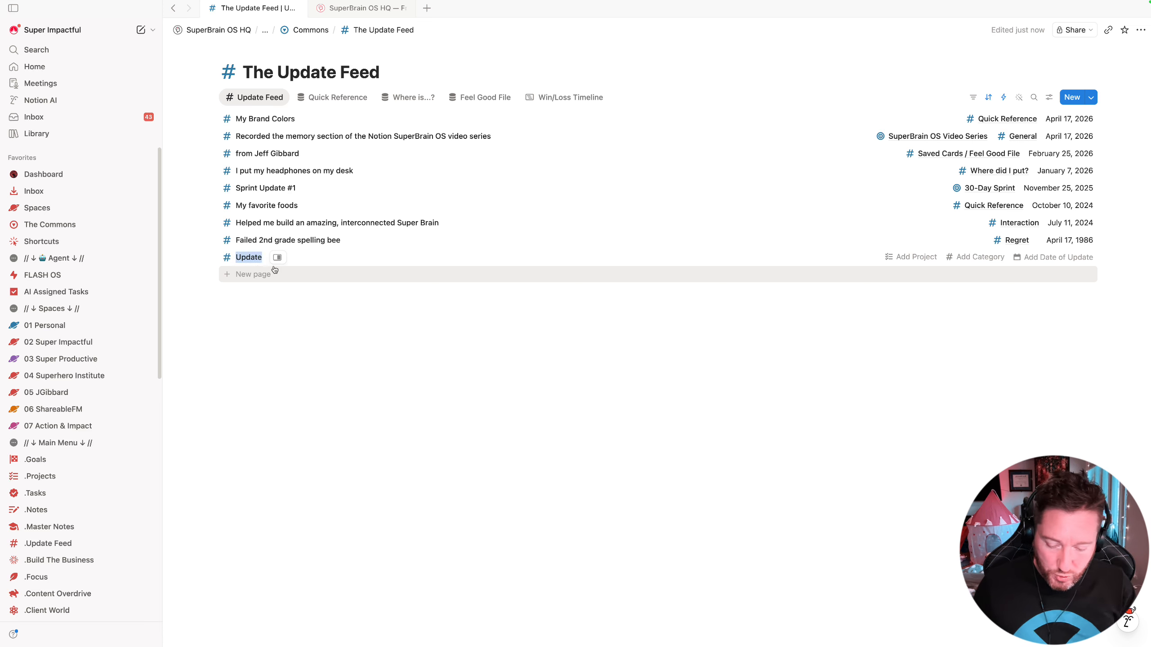
{"action": "type", "text": "Make my bigg"}
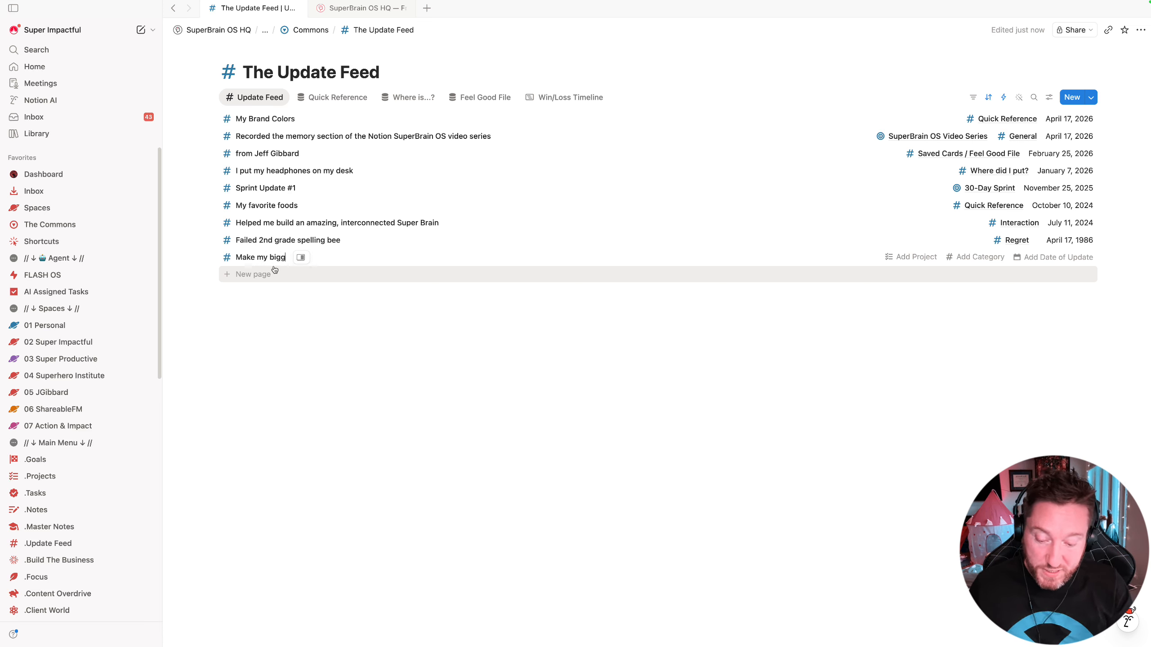
{"action": "type", "text": "est donation yet to P"}
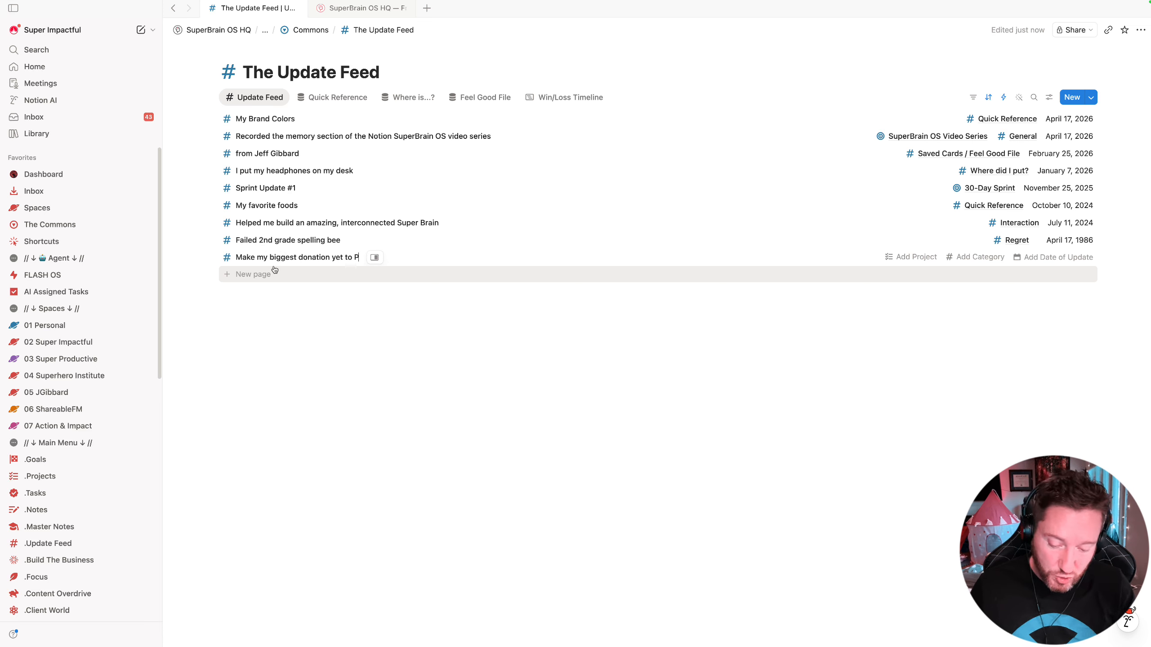
{"action": "type", "text": "Athways to Housing PA"}
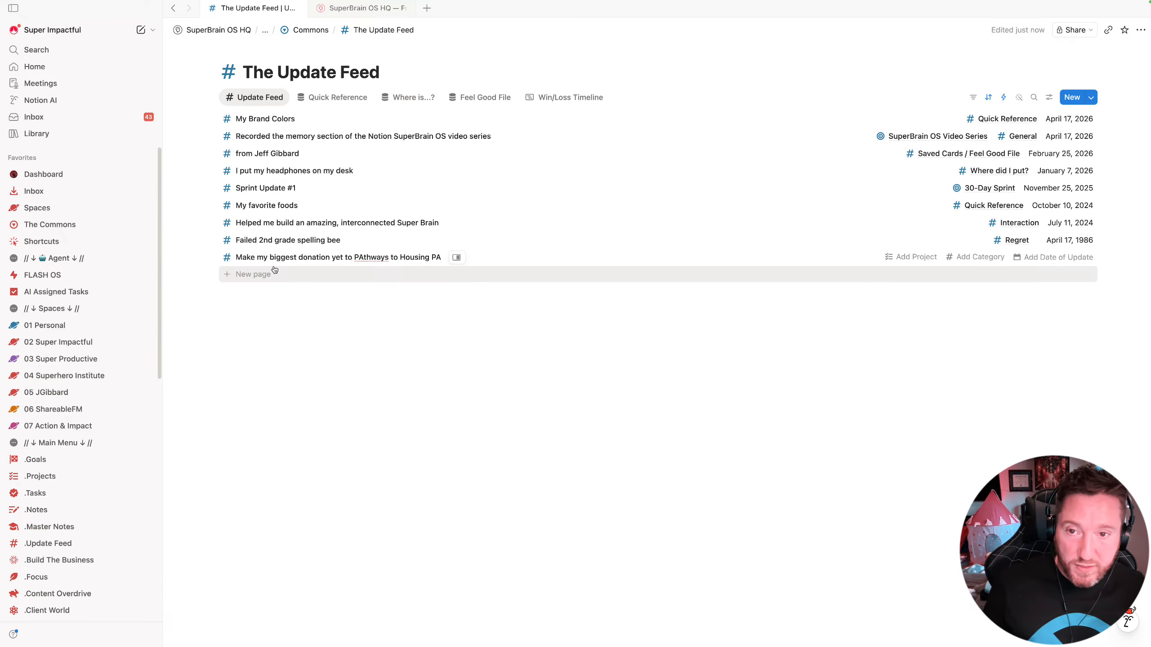
{"action": "key", "text": "Return"}
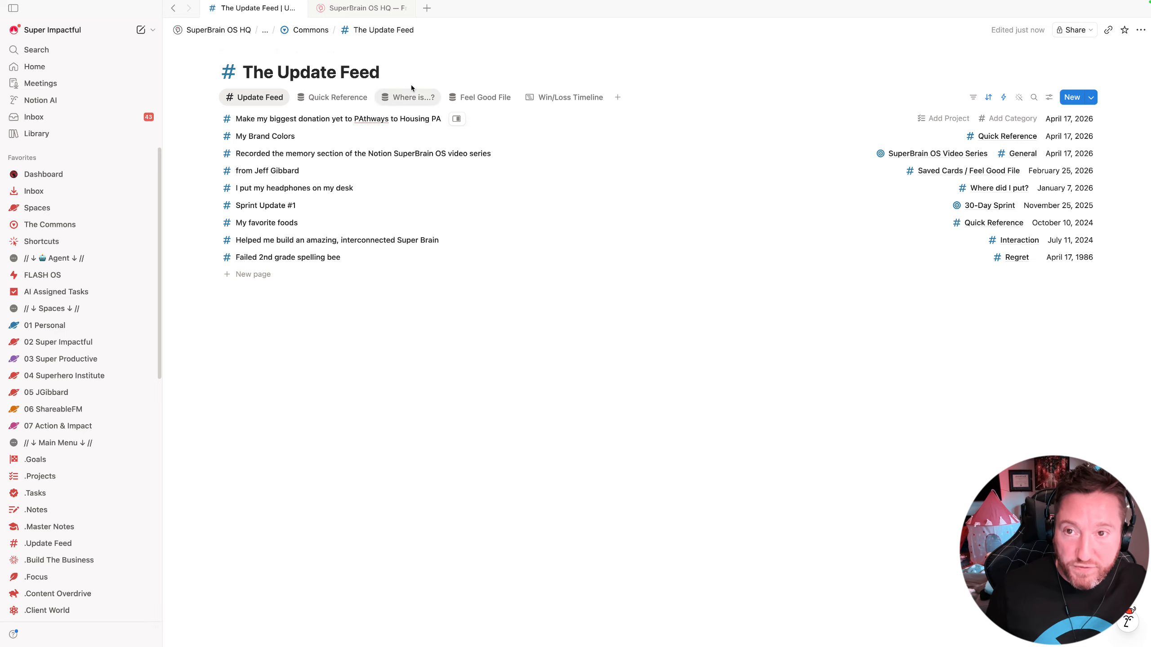
{"action": "left_click", "coordinate": [364, 119]}
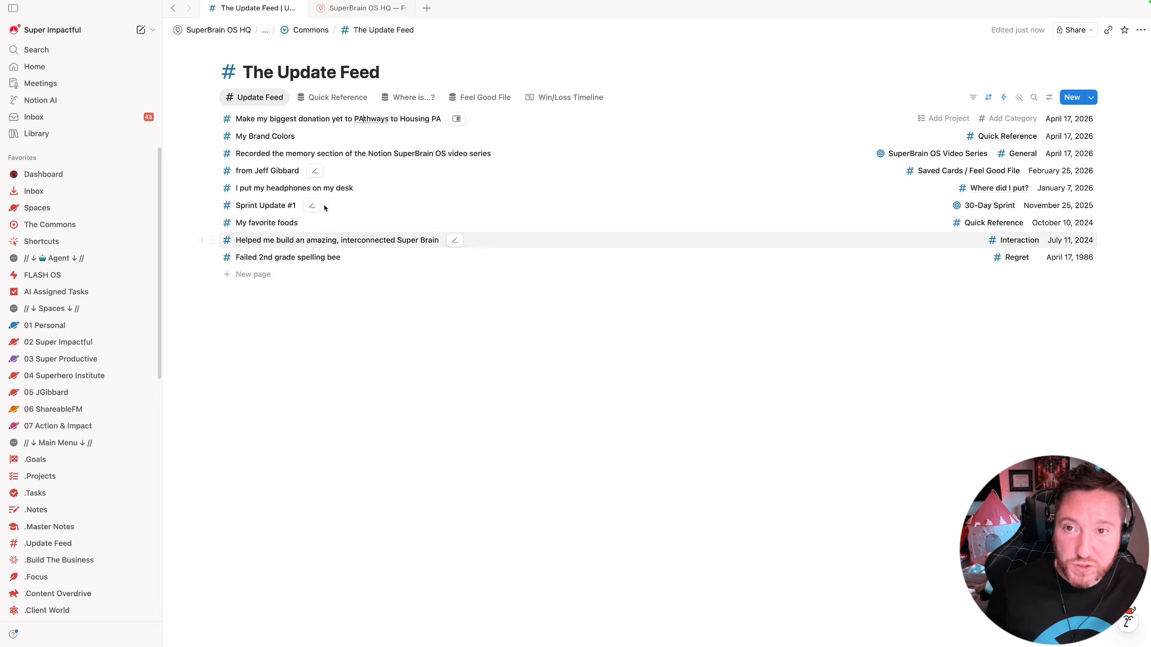
{"action": "key", "text": "BackSpace"}
{"action": "type", "text": "a"}
{"action": "left_click", "coordinate": [359, 314]}
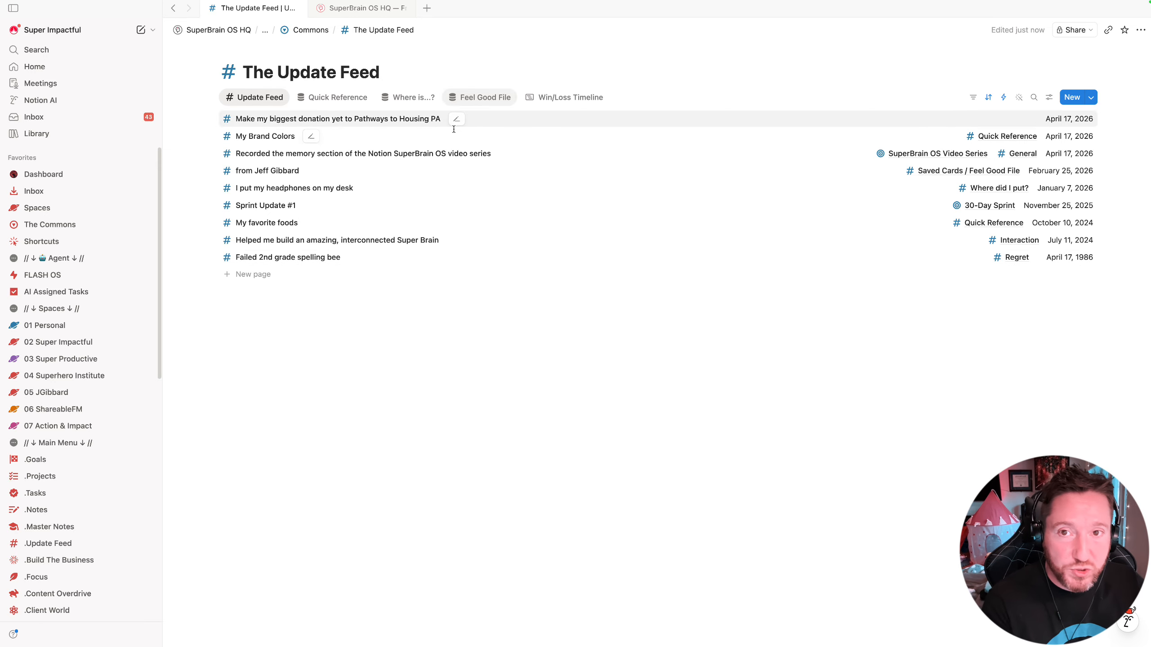
Assign the Accomplishment category to the Pathways to Housing PA donation entry and open its page
{"action": "left_click", "coordinate": [458, 120]}
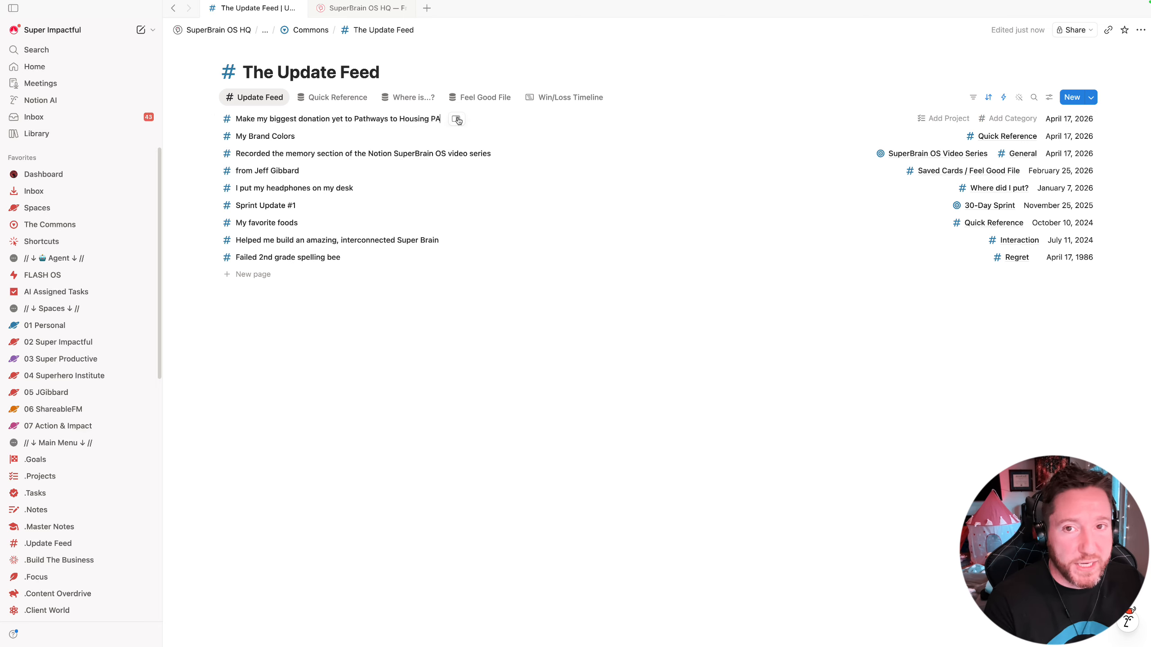
{"action": "left_click", "coordinate": [997, 119]}
{"action": "left_click", "coordinate": [872, 268]}
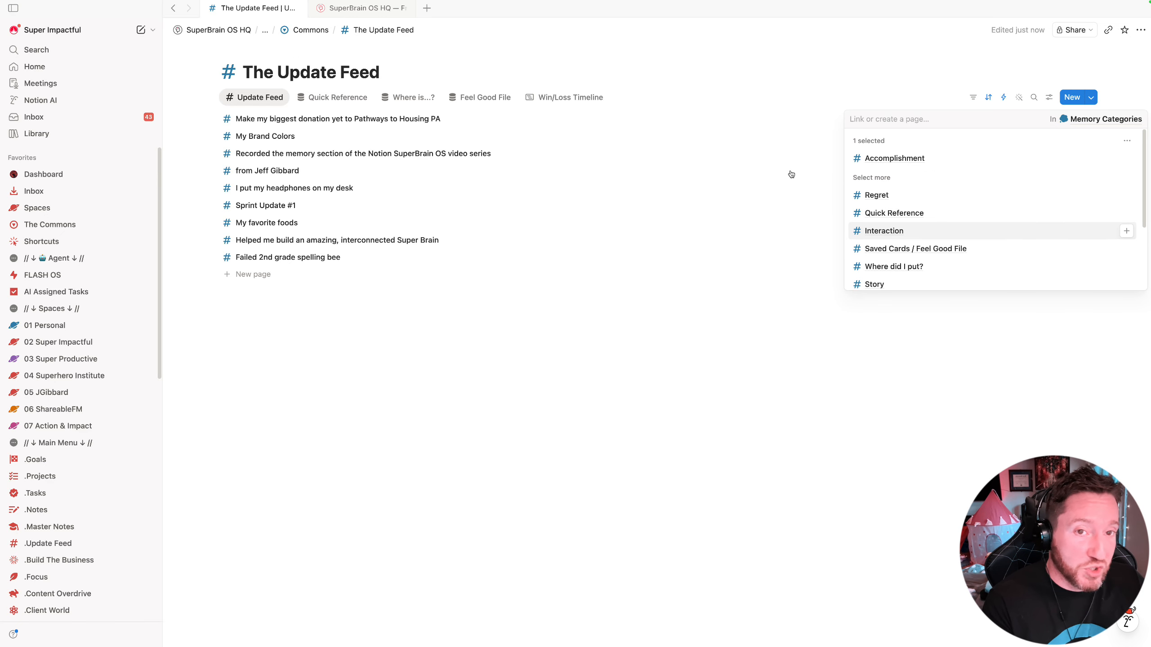
{"action": "left_click", "coordinate": [453, 117]}
{"action": "left_click", "coordinate": [455, 118]}
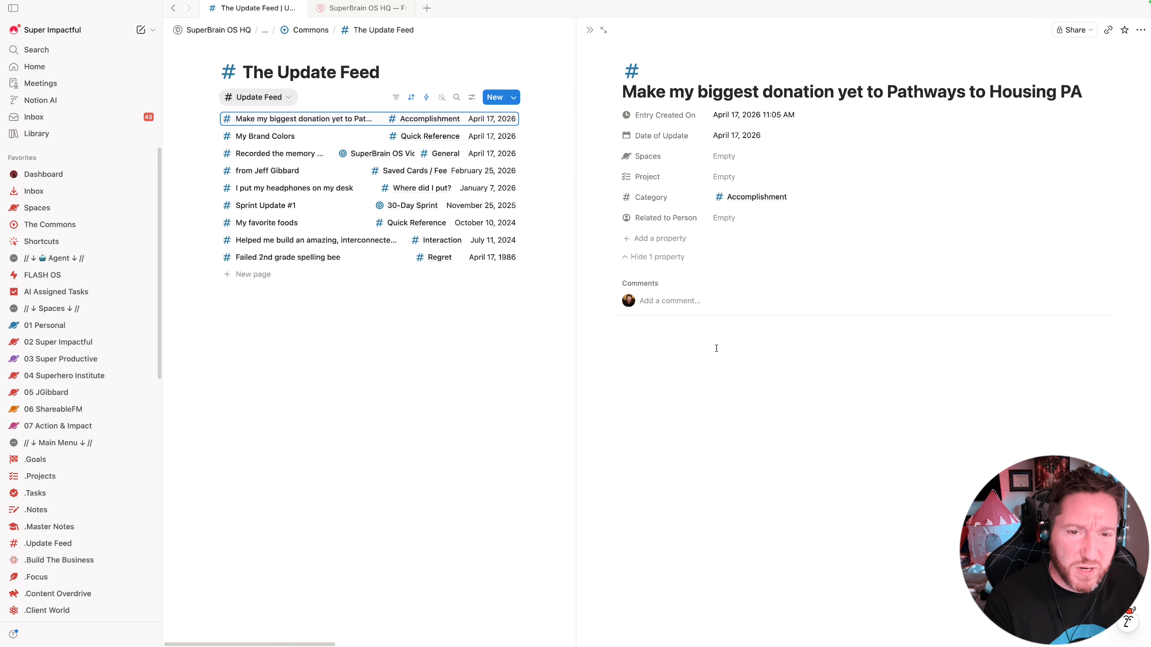
{"action": "left_click", "coordinate": [711, 336]}
{"action": "type", "text": ";pa"}
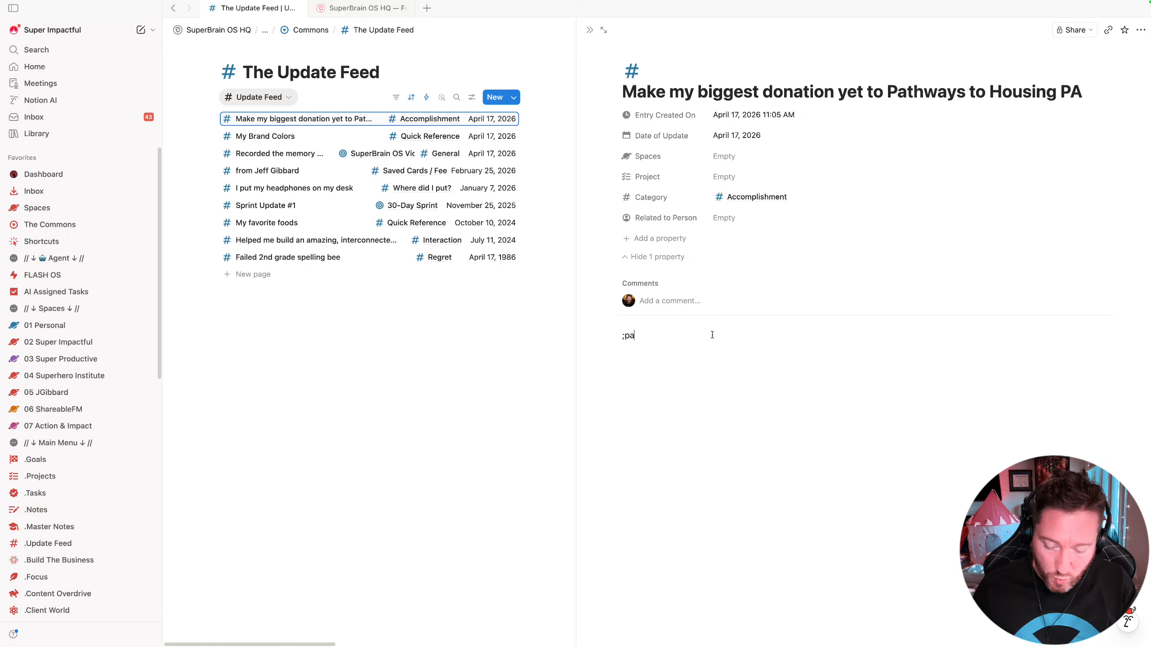
{"action": "type", "text": "thways"}
{"action": "key", "text": "Escape"}
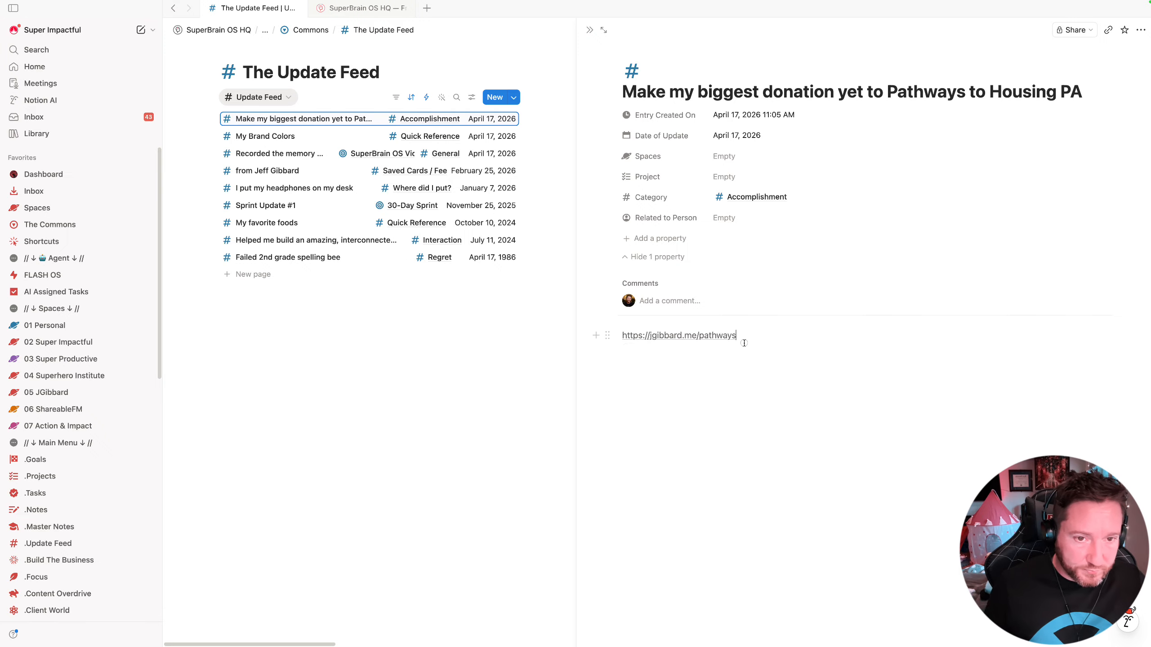
{"action": "key", "text": "Escape"}
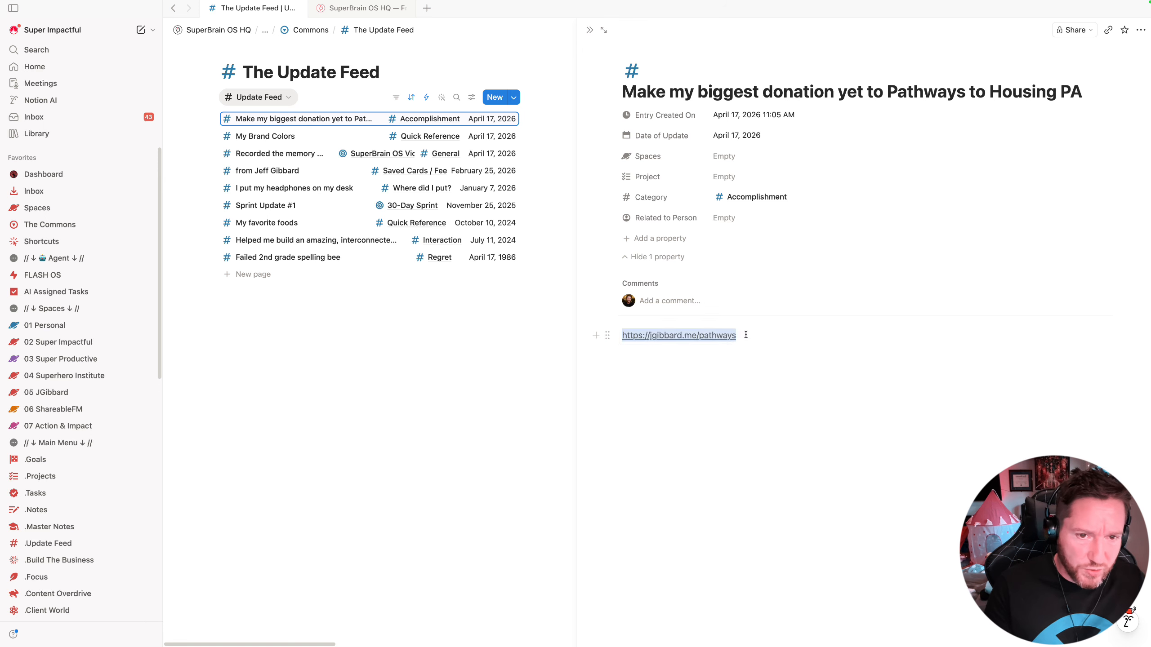
{"action": "key", "text": "BackSpace"}
{"action": "type", "text": ";jgibbard"}
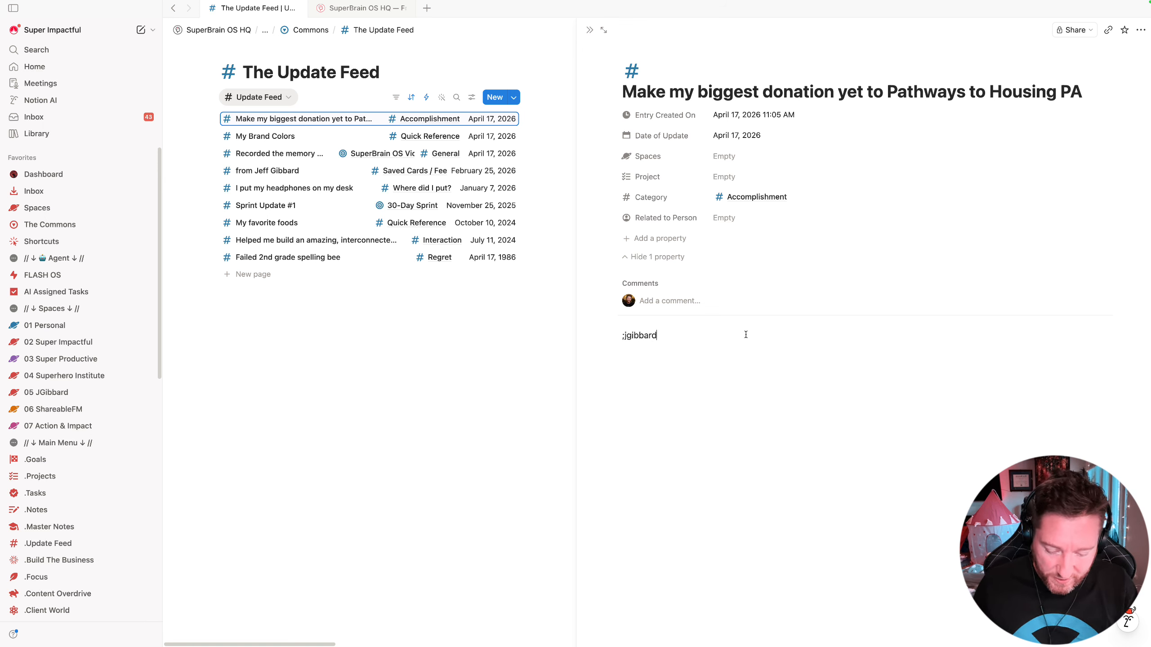
{"action": "type", "text": ".me"}
{"action": "key", "text": "super+BackSpace"}
{"action": "type", "text": "jgi"}
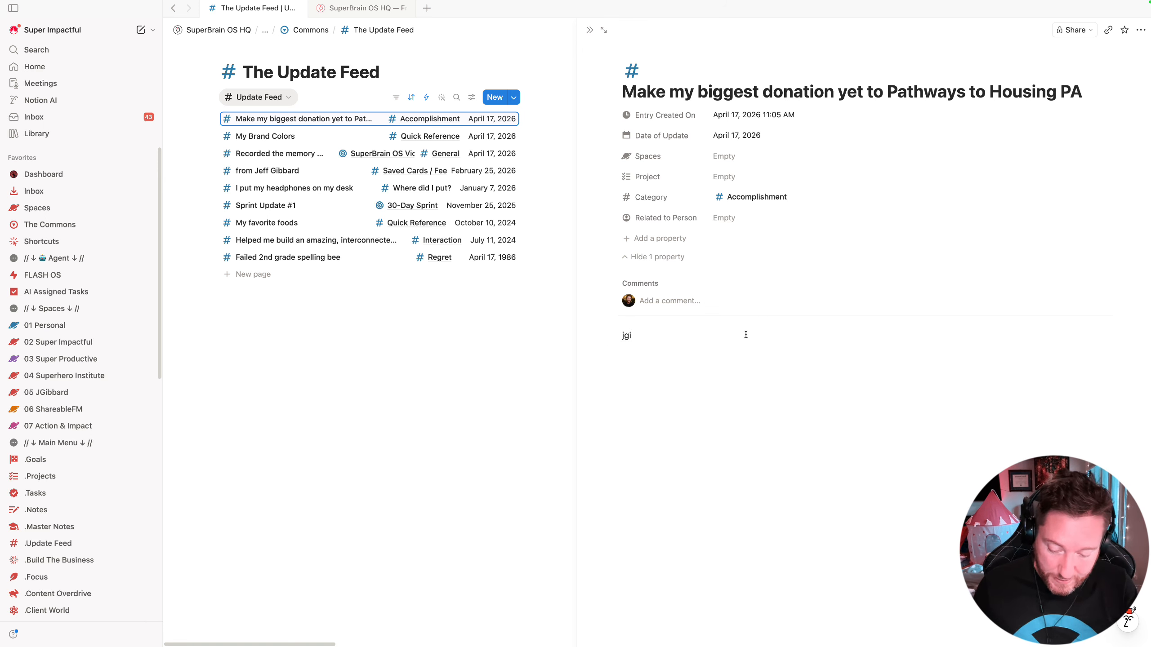
{"action": "type", "text": "bbard.me/pa"}
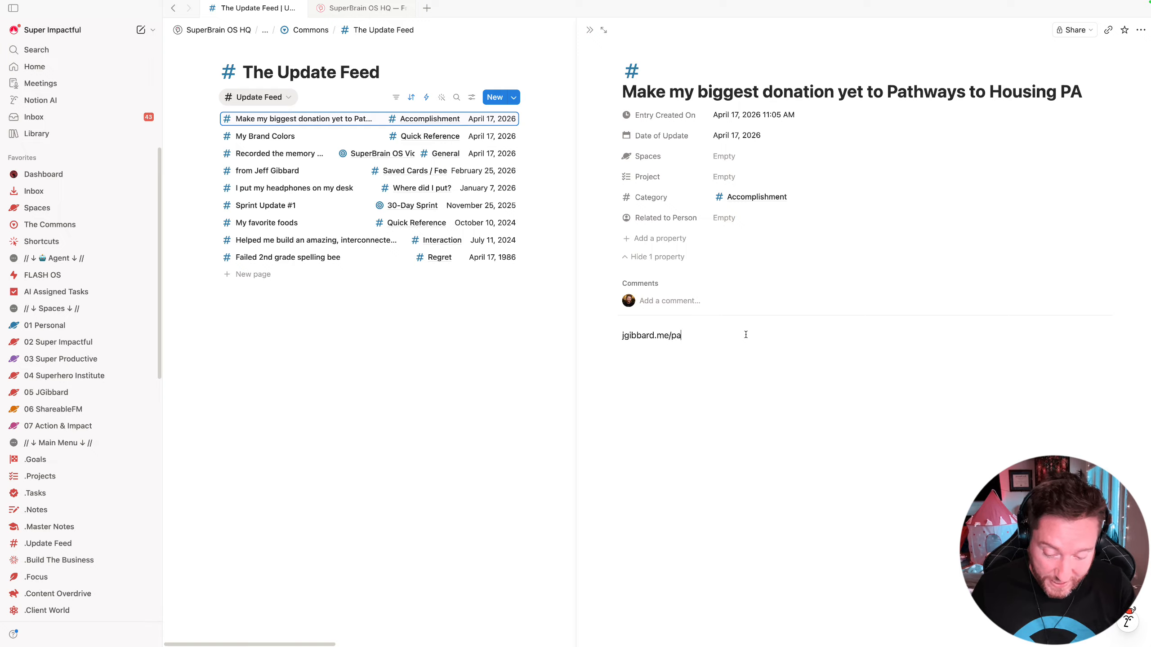
{"action": "key", "text": "super+a"}
{"action": "key", "text": "BackSpace"}
Insert the donation link in the entry's body with the ";pathways" snippet and display it as a bookmark
{"action": "type", "text": ";pathway"}
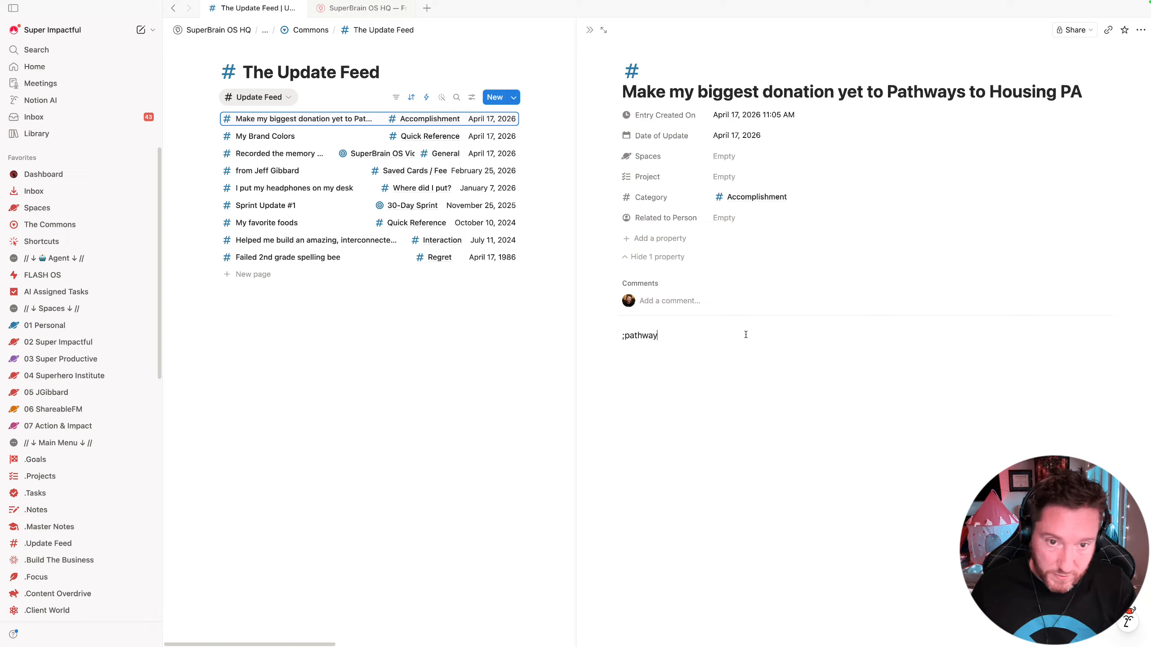
{"action": "type", "text": "s"}
{"action": "key", "text": "Down"}
{"action": "key", "text": "Down"}
{"action": "key", "text": "Return"}
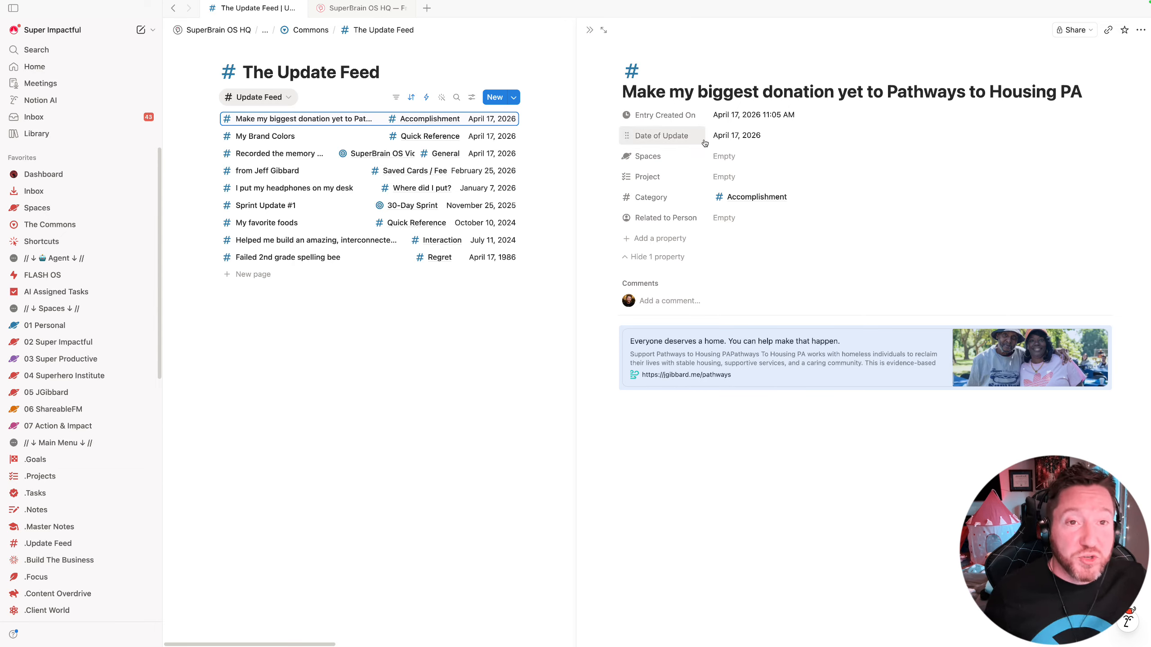
Switch The Update Feed to the Win/Loss Timeline view and show the Category property on its timeline entries
{"action": "left_click", "coordinate": [588, 30]}
{"action": "left_click", "coordinate": [564, 97]}
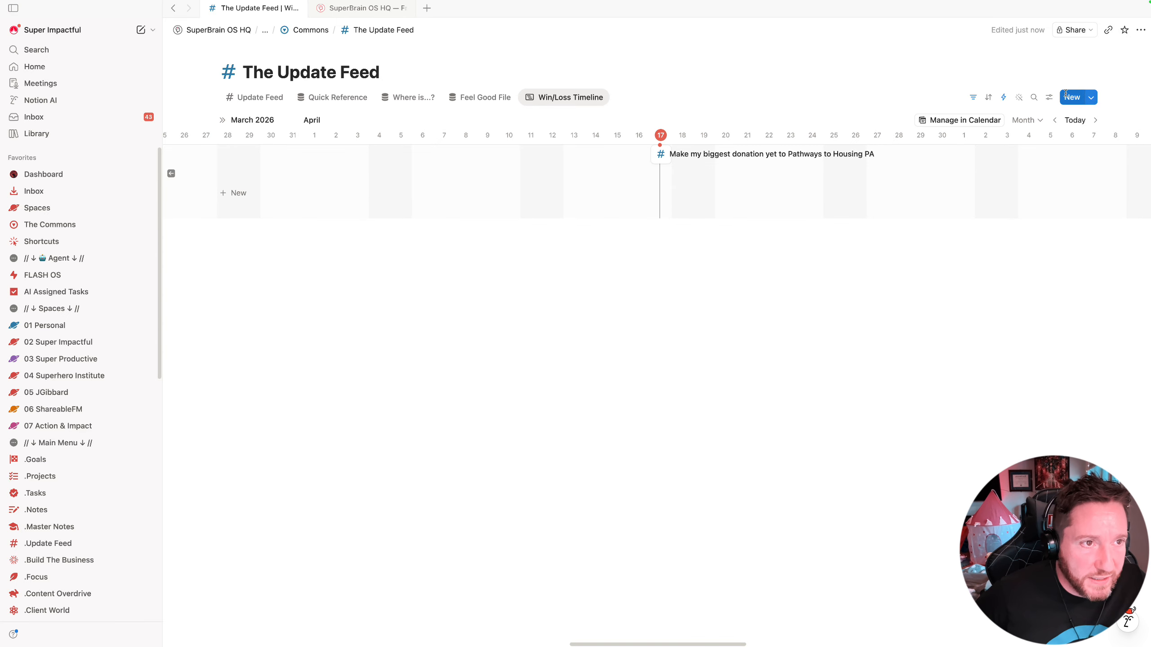
{"action": "left_click", "coordinate": [1048, 97]}
{"action": "left_click", "coordinate": [1054, 179]}
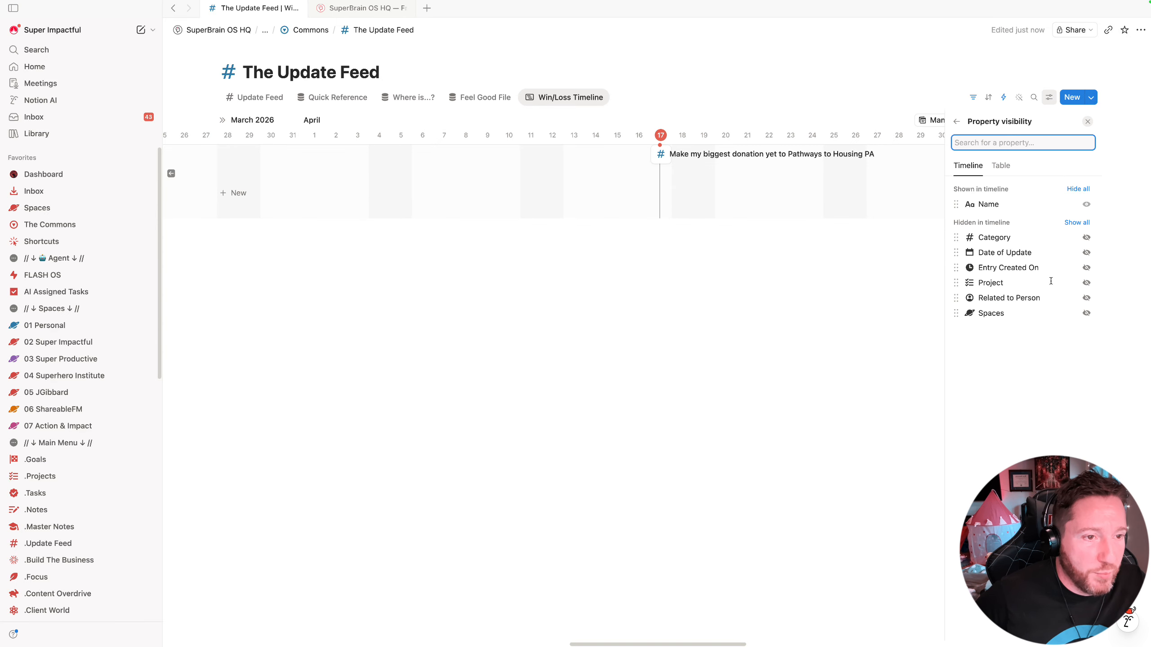
{"action": "left_click", "coordinate": [1086, 237]}
{"action": "left_click", "coordinate": [929, 185]}
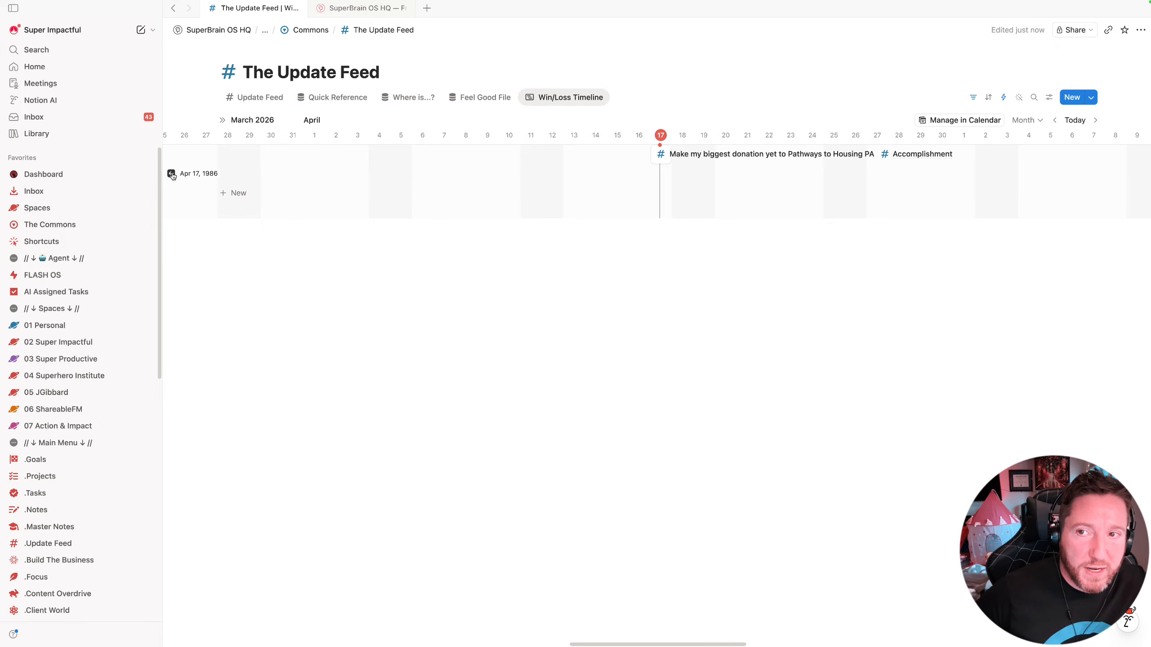
Set the timeline scale to 5 Years and browse between the 1986 spelling bee entry and the 2026 donation entry
{"action": "left_click", "coordinate": [171, 174]}
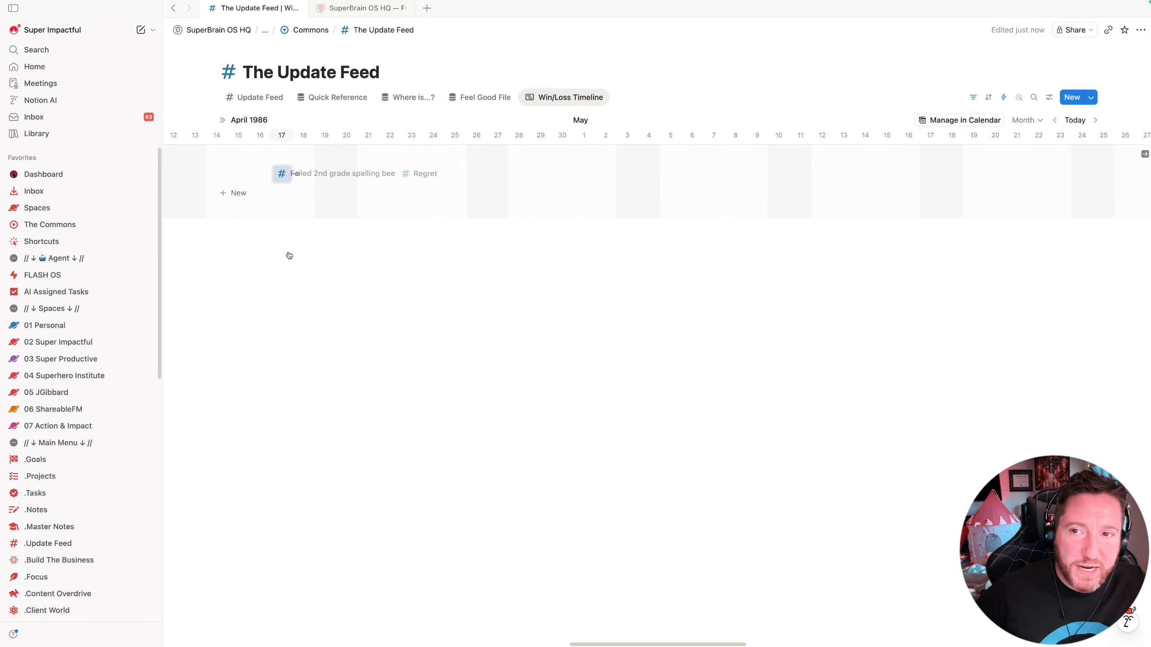
{"action": "left_click", "coordinate": [1024, 120]}
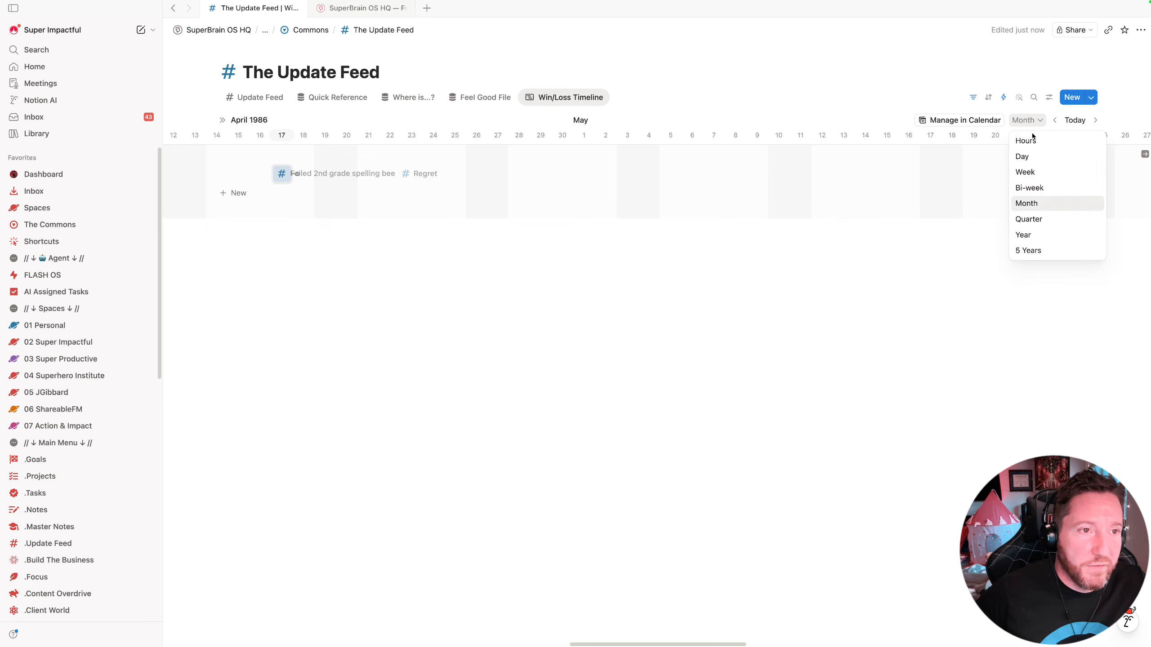
{"action": "left_click", "coordinate": [1024, 251]}
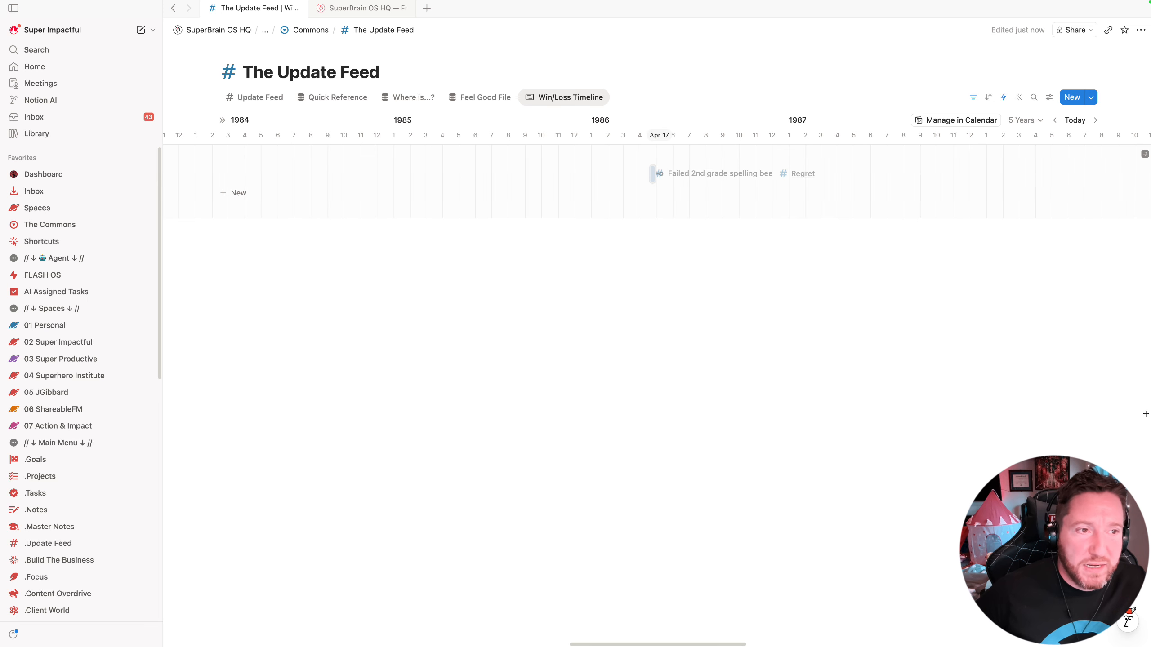
{"action": "left_click", "coordinate": [1145, 154]}
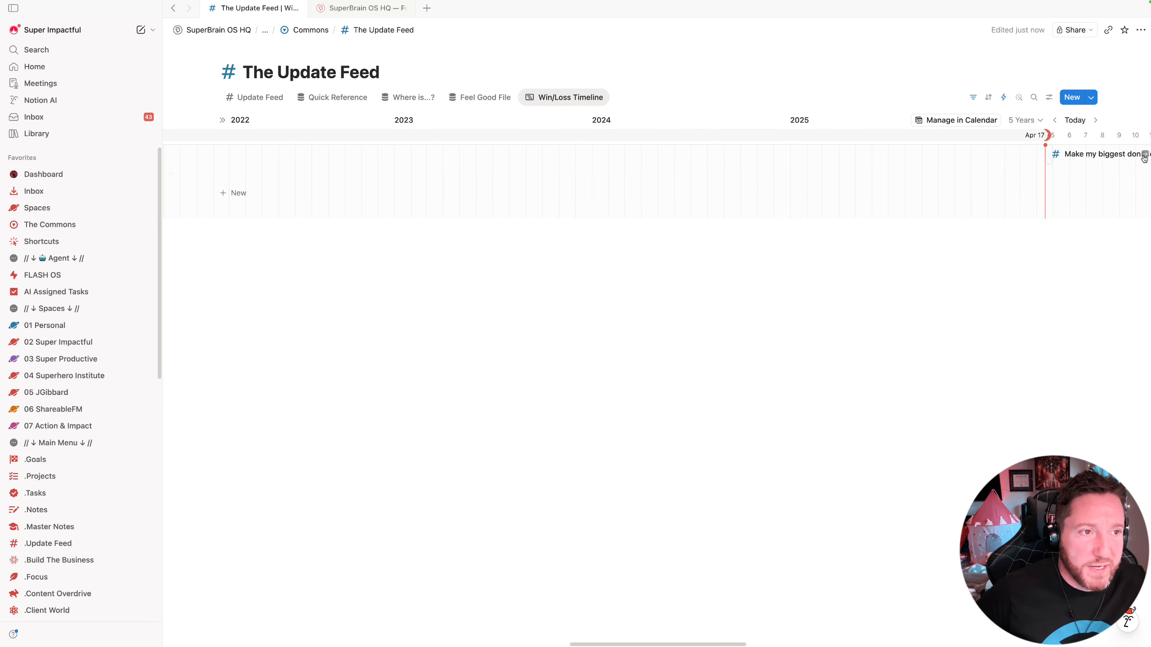
{"action": "scroll", "coordinate": [970, 302], "scroll_direction": "left", "scroll_amount": 10}
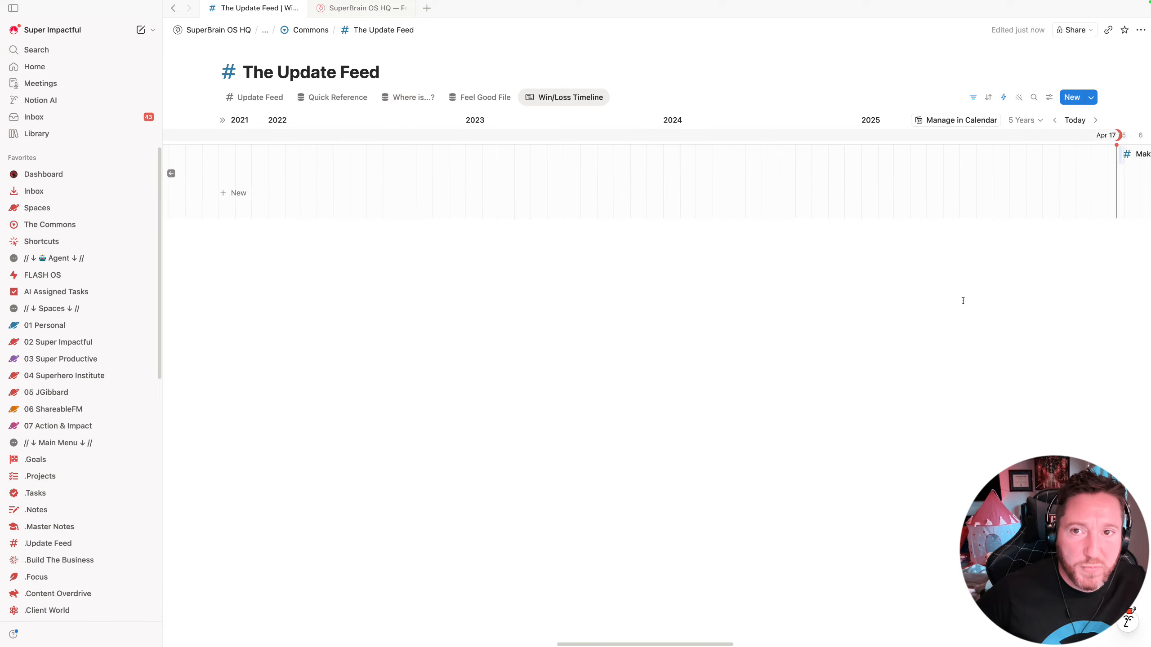
{"action": "scroll", "coordinate": [874, 292], "scroll_direction": "left", "scroll_amount": 10}
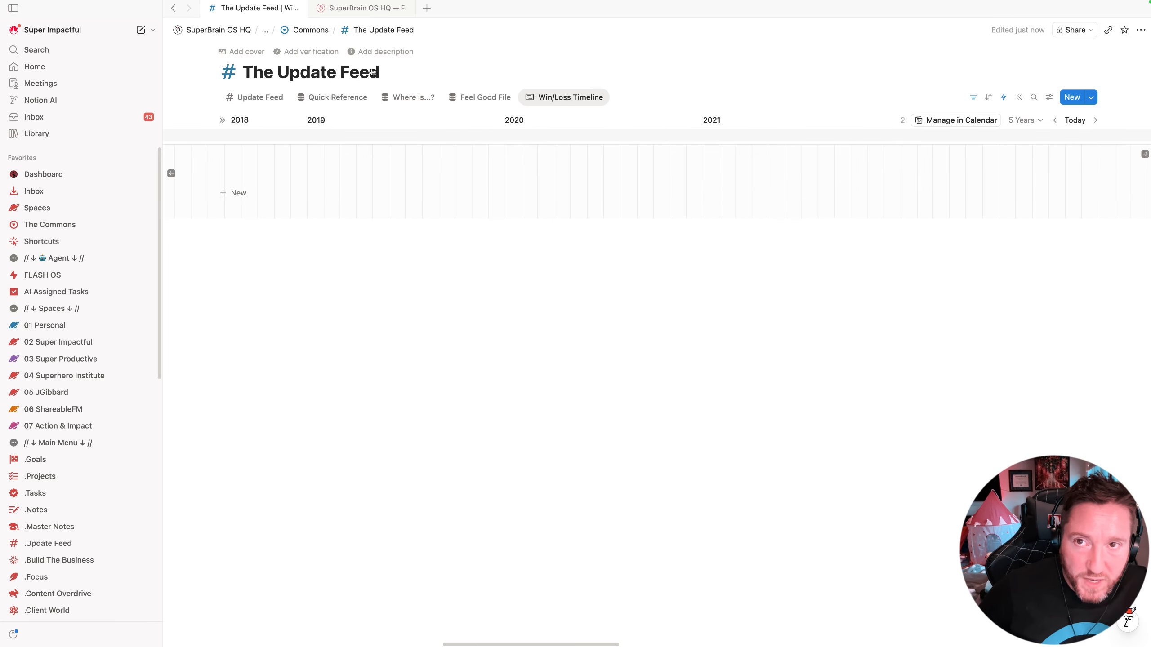
Switch back to the Update Feed view, and in Memory Categories follow the Accomplishment category's backlink to the donation entry
{"action": "left_click", "coordinate": [270, 99]}
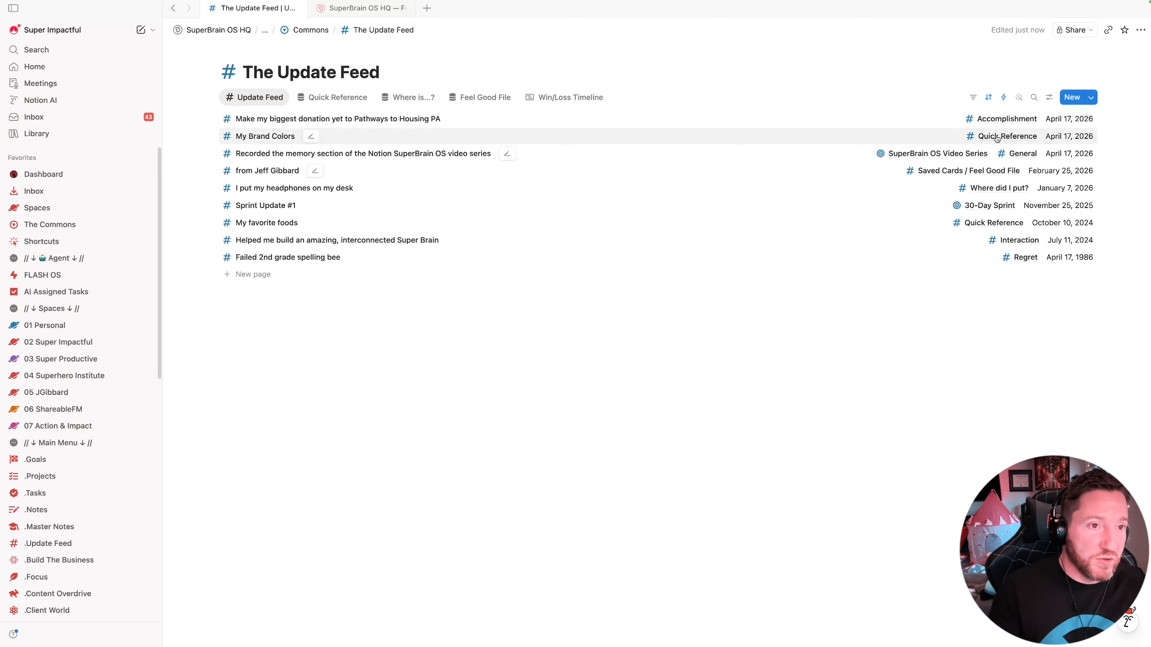
{"action": "left_click", "coordinate": [311, 31]}
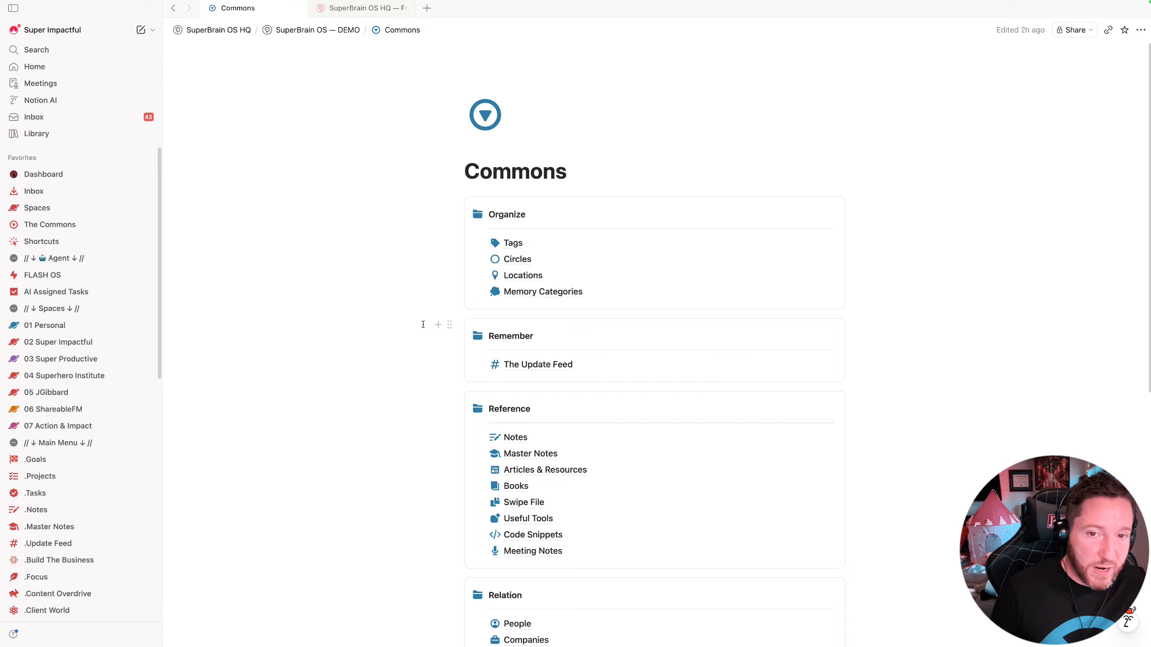
{"action": "left_click", "coordinate": [558, 292]}
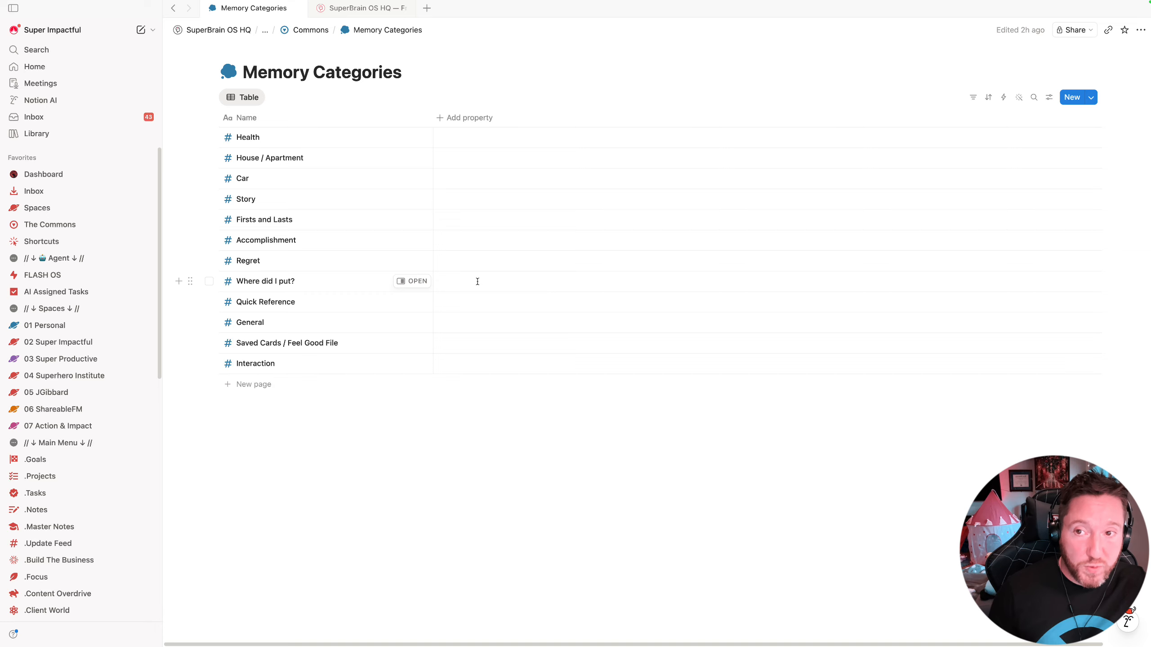
{"action": "left_click", "coordinate": [412, 240]}
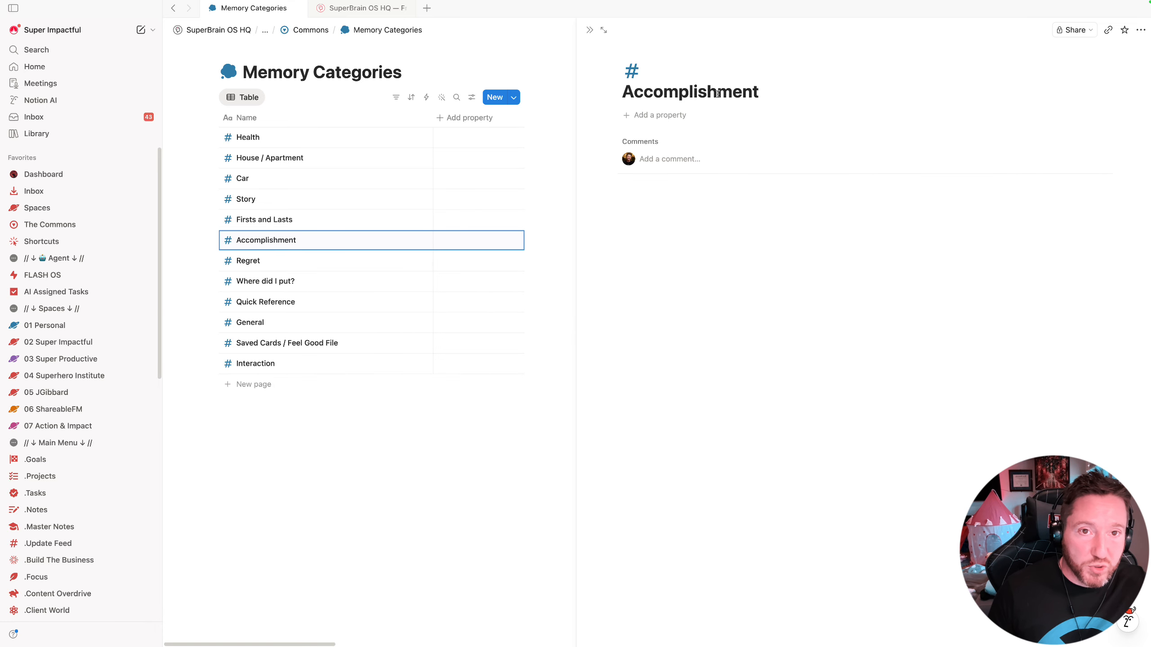
{"action": "left_click", "coordinate": [641, 52]}
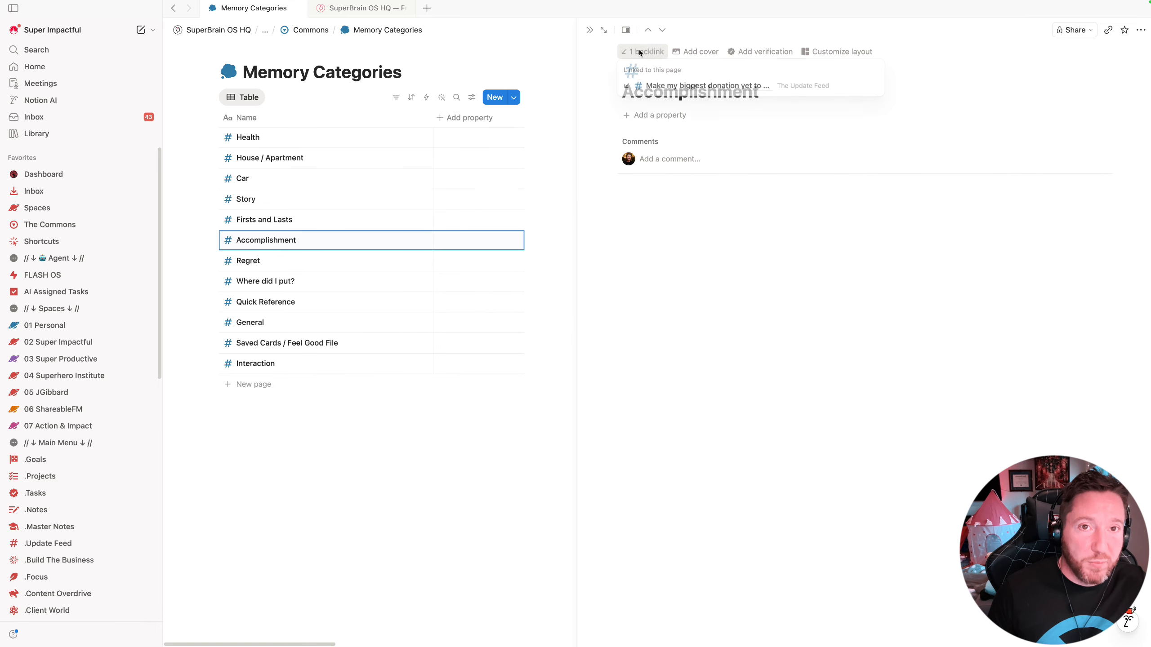
{"action": "left_click", "coordinate": [673, 91]}
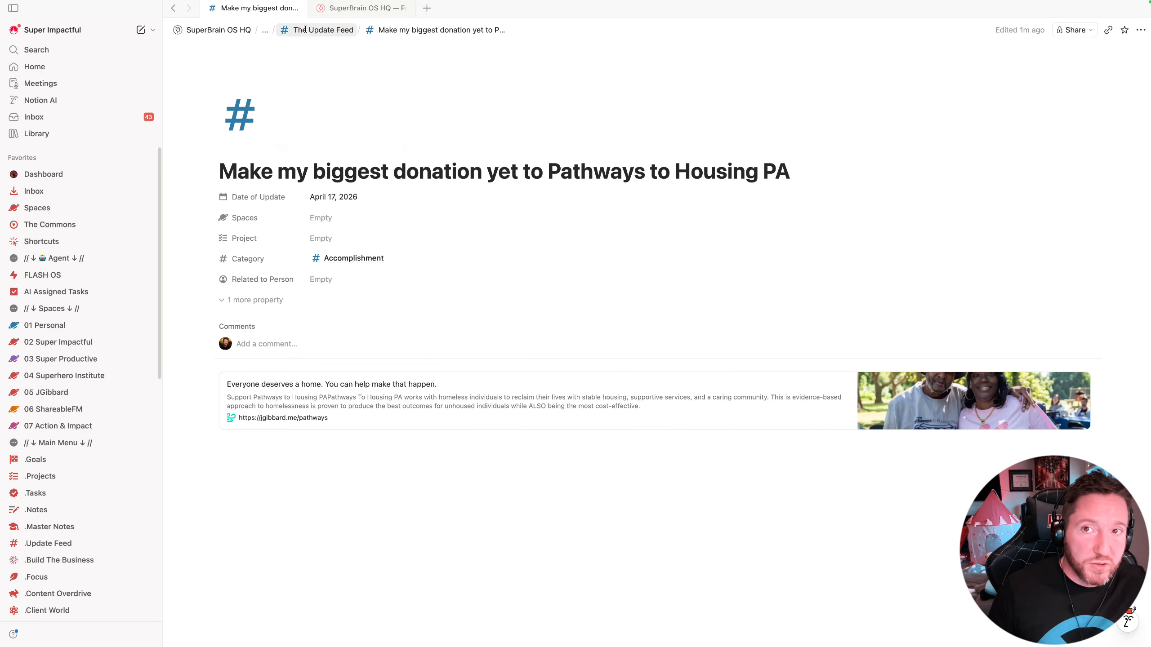
In Memory Categories, follow the Saved Cards / Feel Good File category's backlink to its linked entry and return to the Commons page
{"action": "mouse_move", "coordinate": [312, 33]}
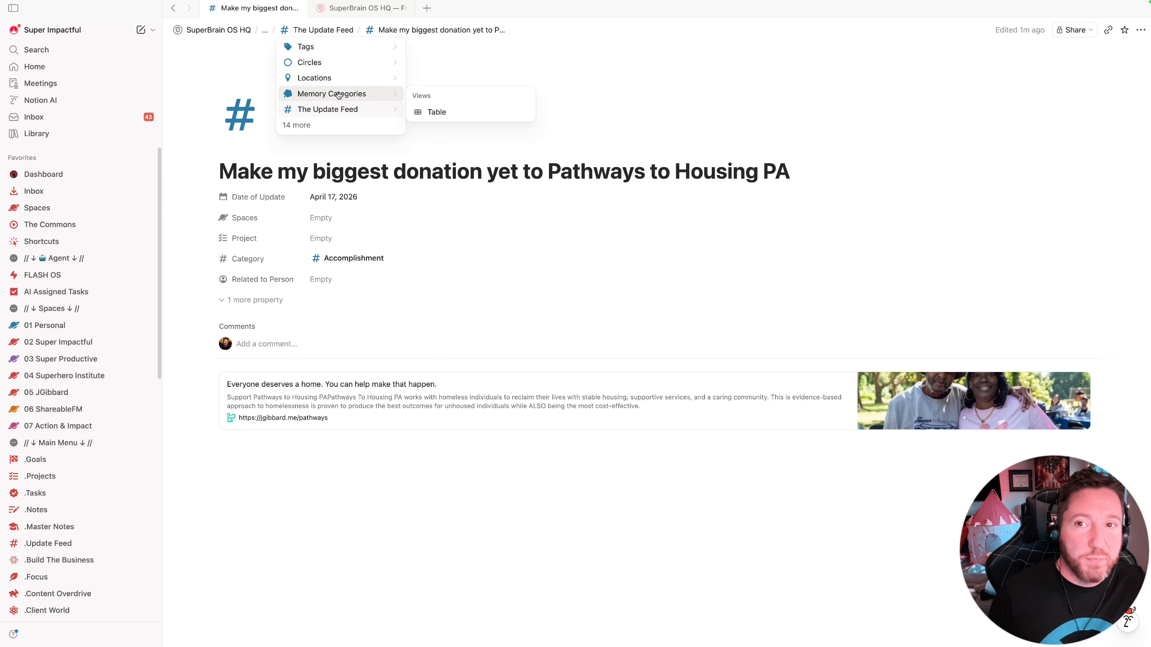
{"action": "mouse_move", "coordinate": [338, 110]}
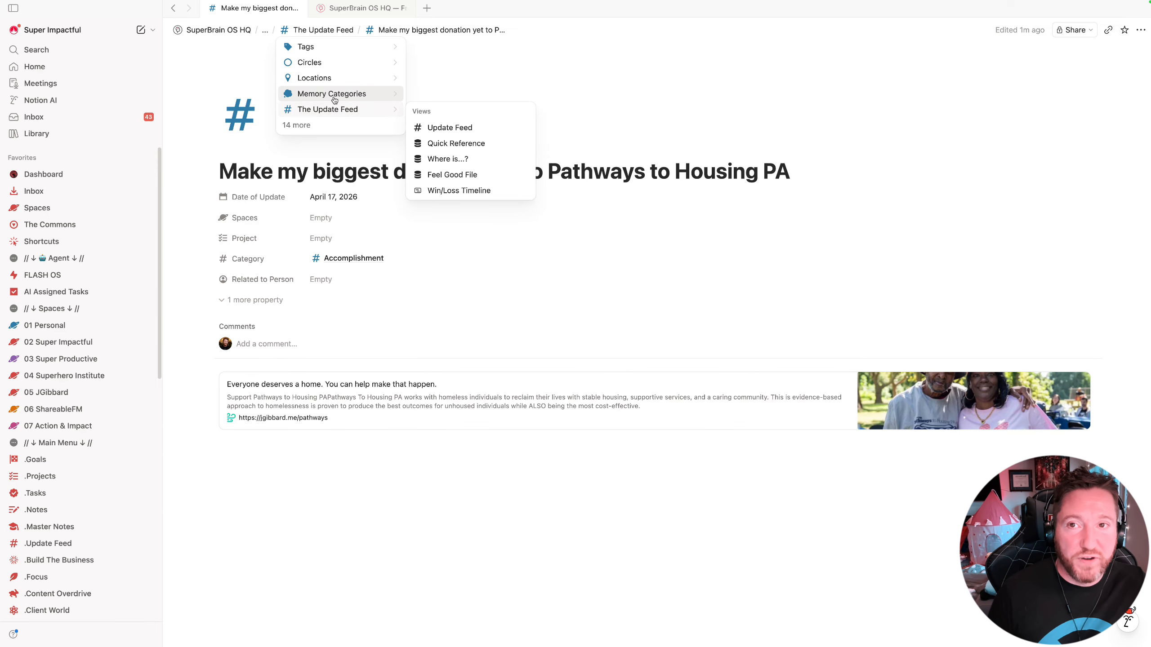
{"action": "left_click", "coordinate": [333, 94]}
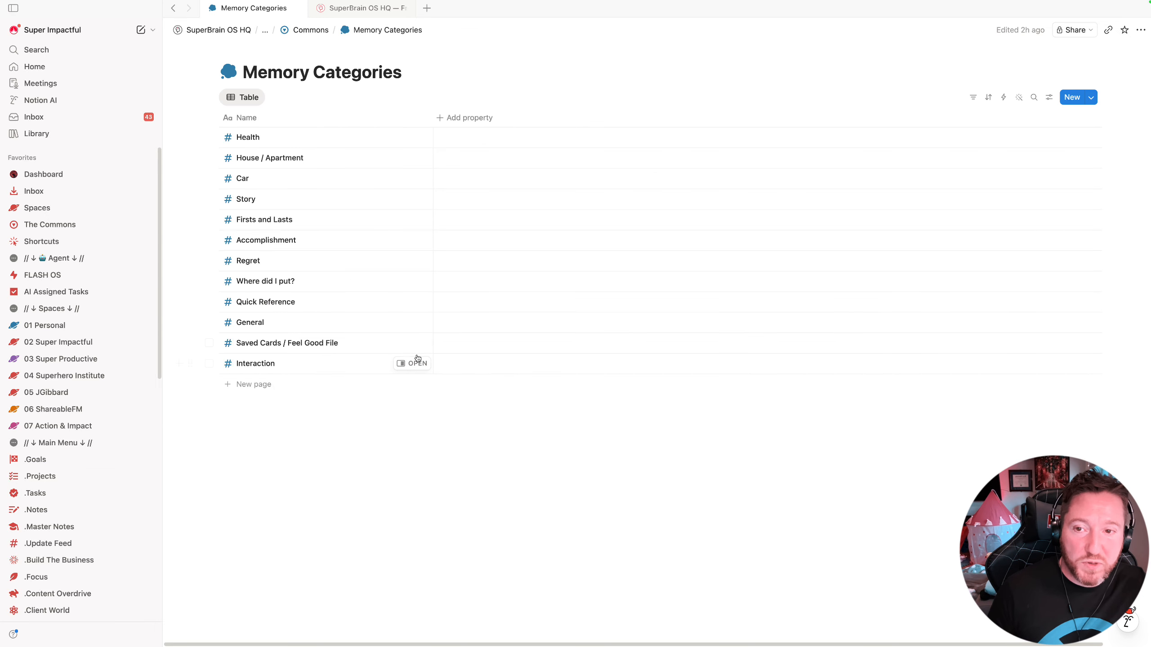
{"action": "left_click", "coordinate": [411, 343]}
{"action": "left_click", "coordinate": [649, 51]}
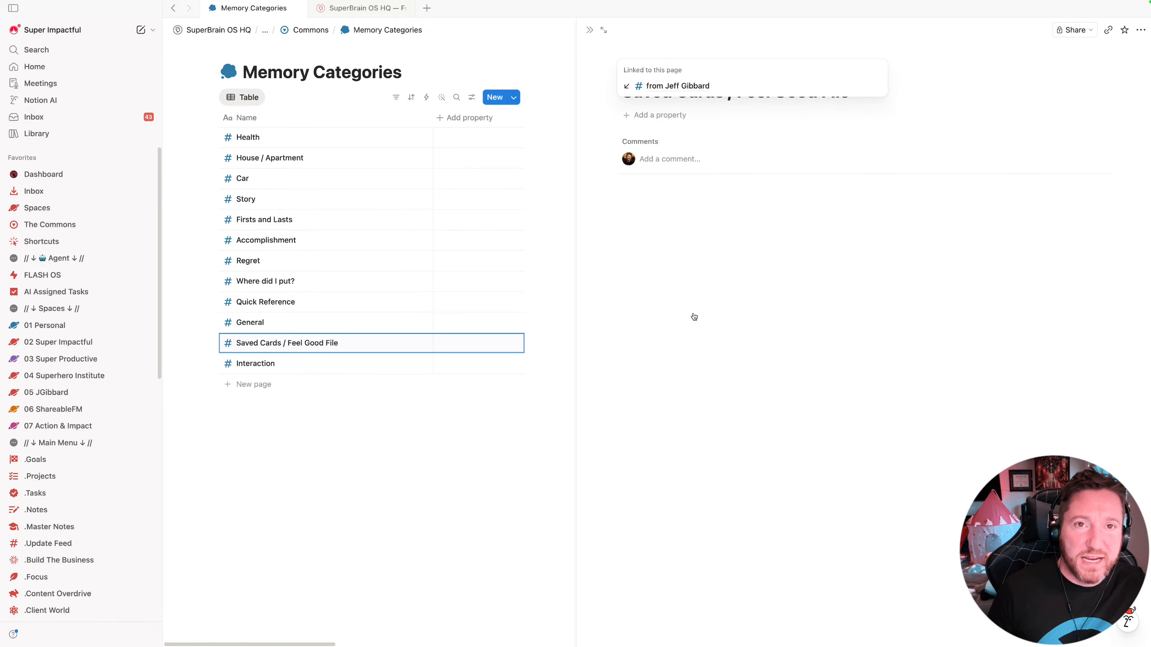
{"action": "left_click", "coordinate": [670, 86]}
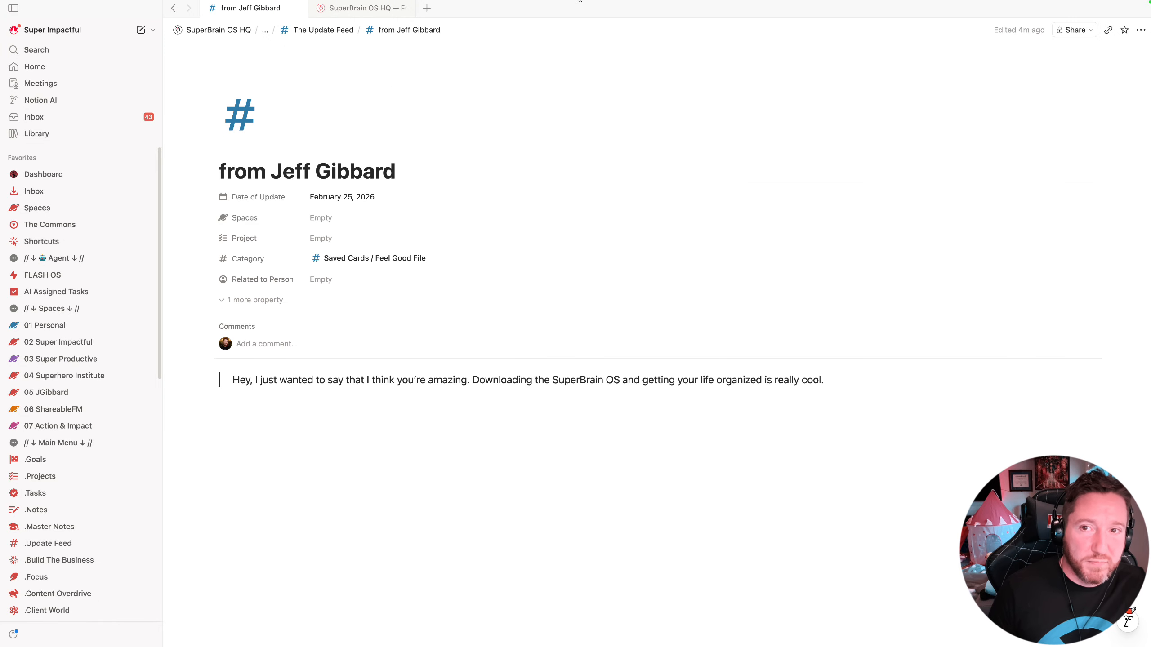
{"action": "left_click", "coordinate": [333, 31]}
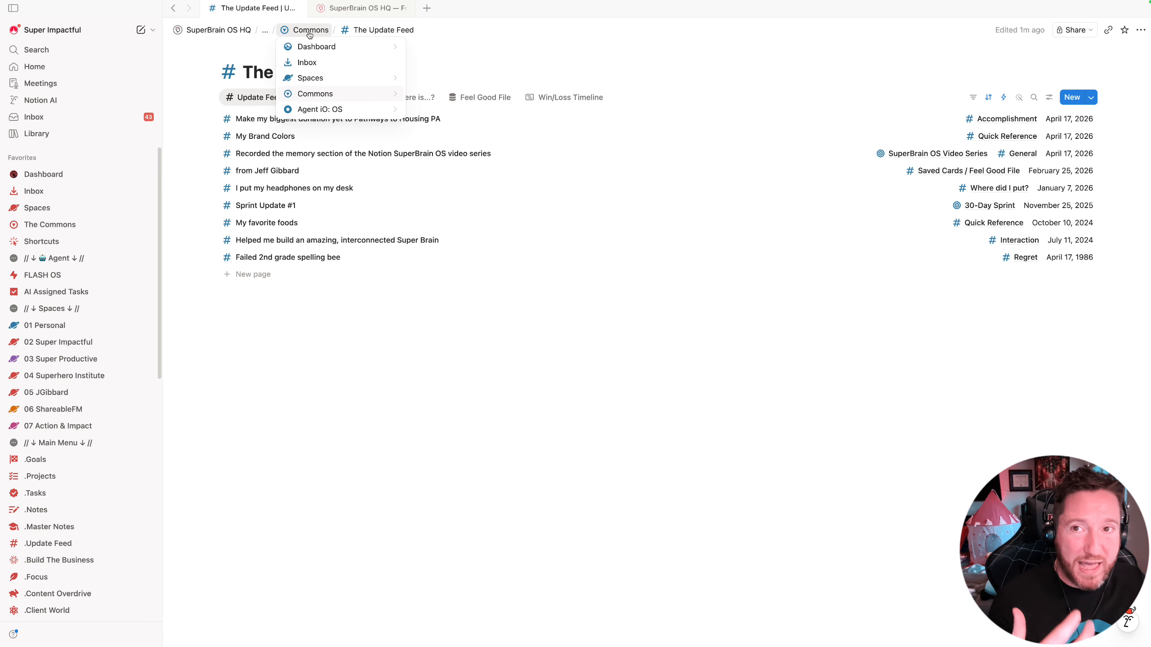
{"action": "left_click", "coordinate": [309, 31]}
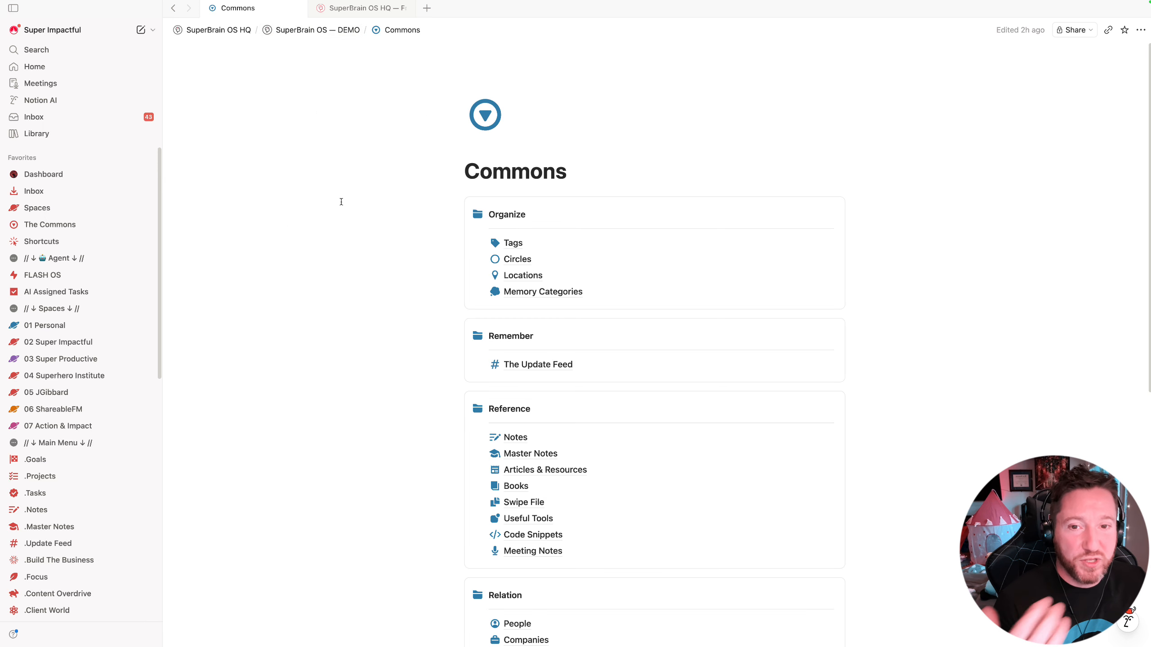